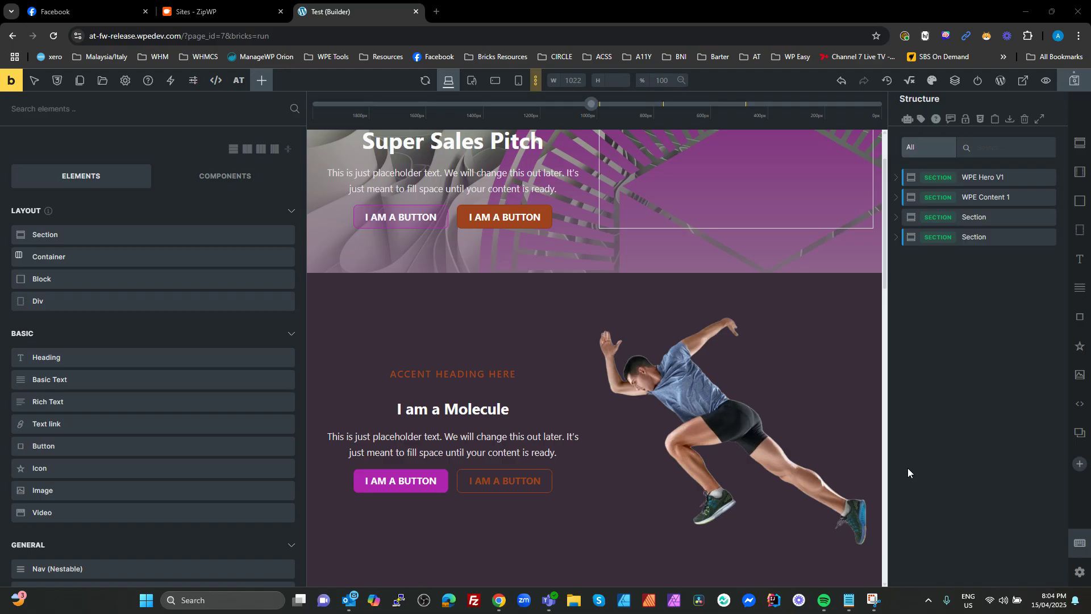
- Save the Bricks page with the Super Sales Pitch hero and I am a Molecule section
{"action": "key", "text": "ctrl+s"}
- In the Theme setup notes, highlight the title and the at-focus-- to at-clickable-box class lines
{"action": "left_click", "coordinate": [849, 601]}
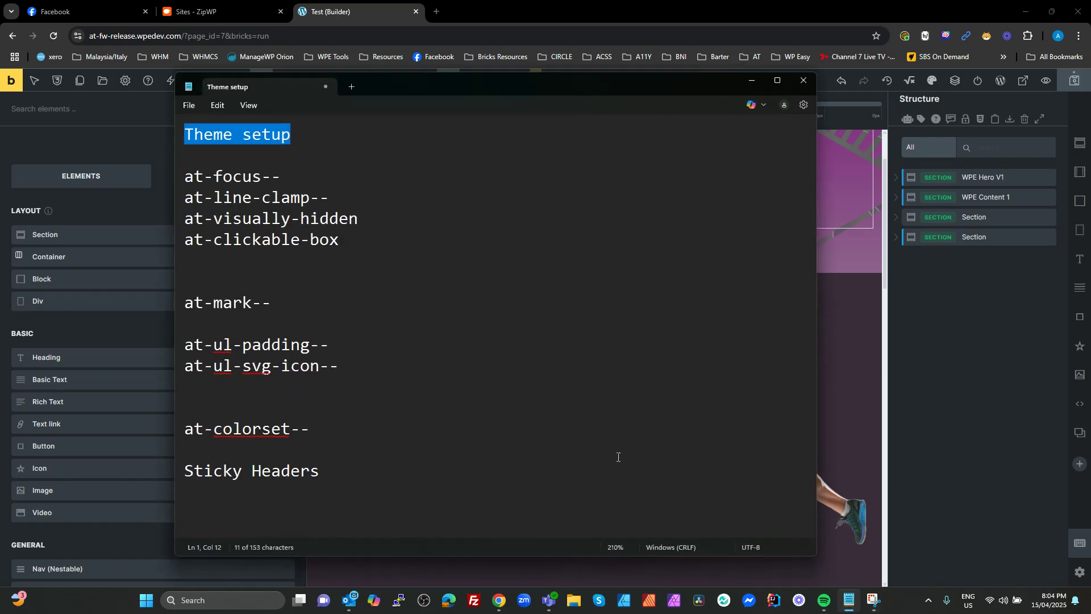
{"action": "left_click", "coordinate": [240, 136]}
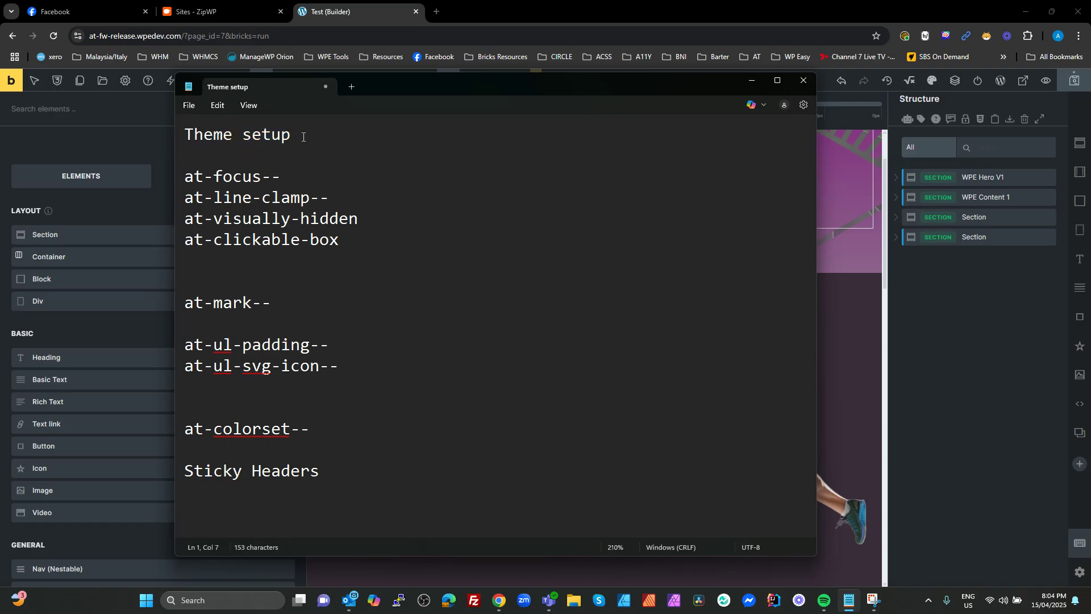
{"action": "left_click_drag", "start_coordinate": [292, 136], "coordinate": [193, 134]}
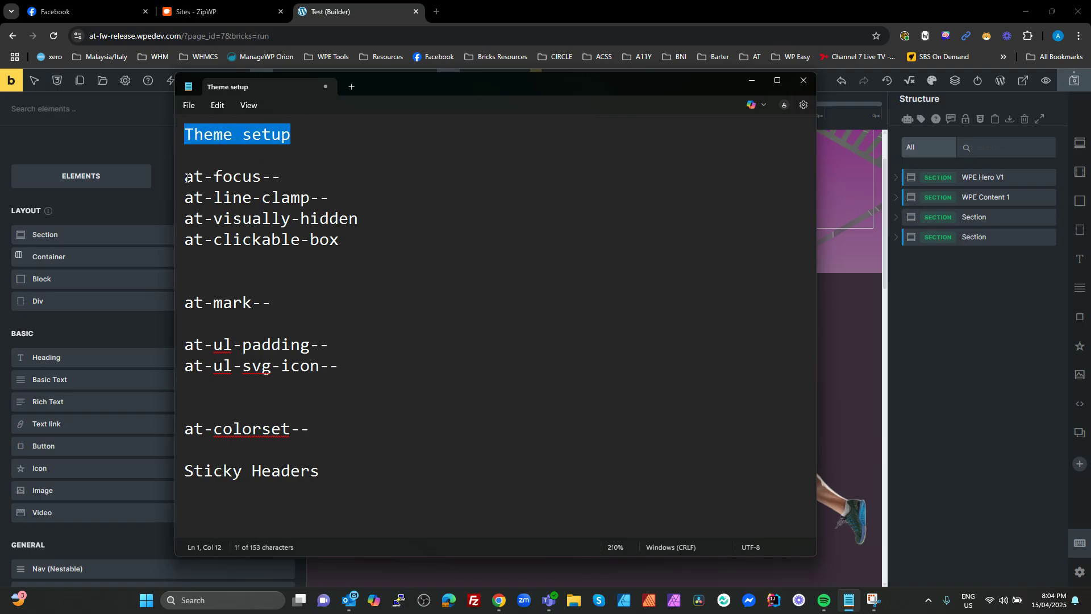
{"action": "left_click_drag", "start_coordinate": [184, 176], "coordinate": [367, 234]}
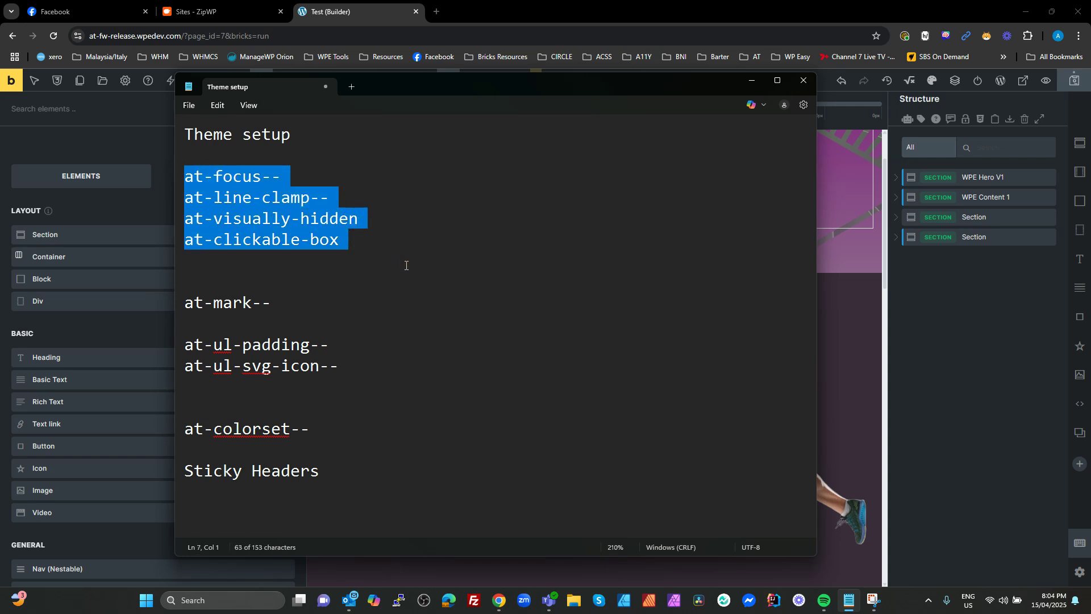
{"action": "left_click_drag", "start_coordinate": [364, 244], "coordinate": [183, 176]}
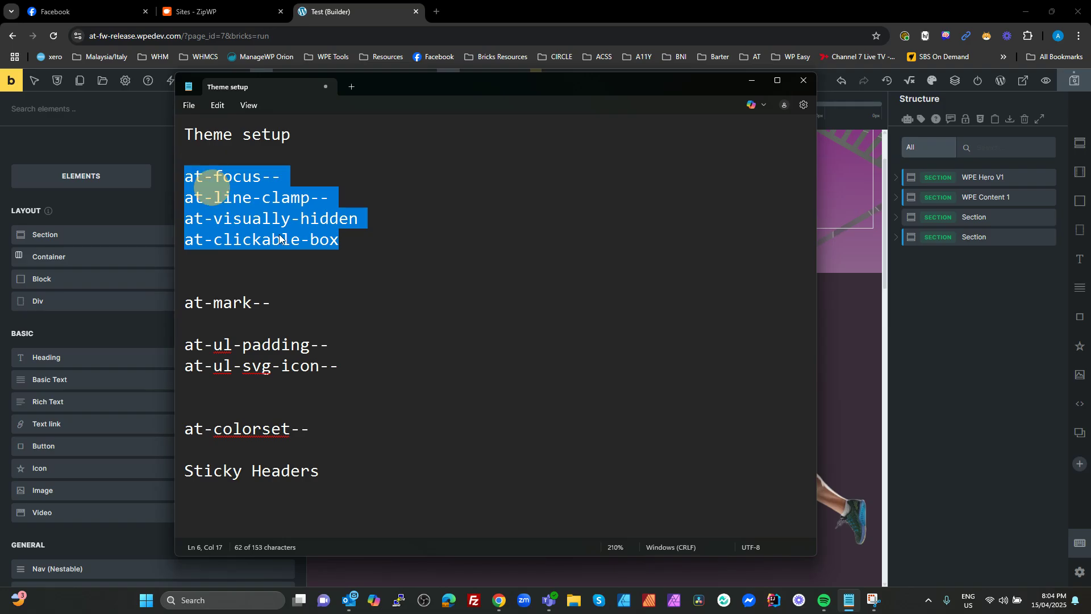
- Highlight the at-mark--, at-ul-padding--, at-ul-svg-icon--, at-colorset-- and Sticky Headers entries
{"action": "left_click_drag", "start_coordinate": [295, 300], "coordinate": [179, 301]}
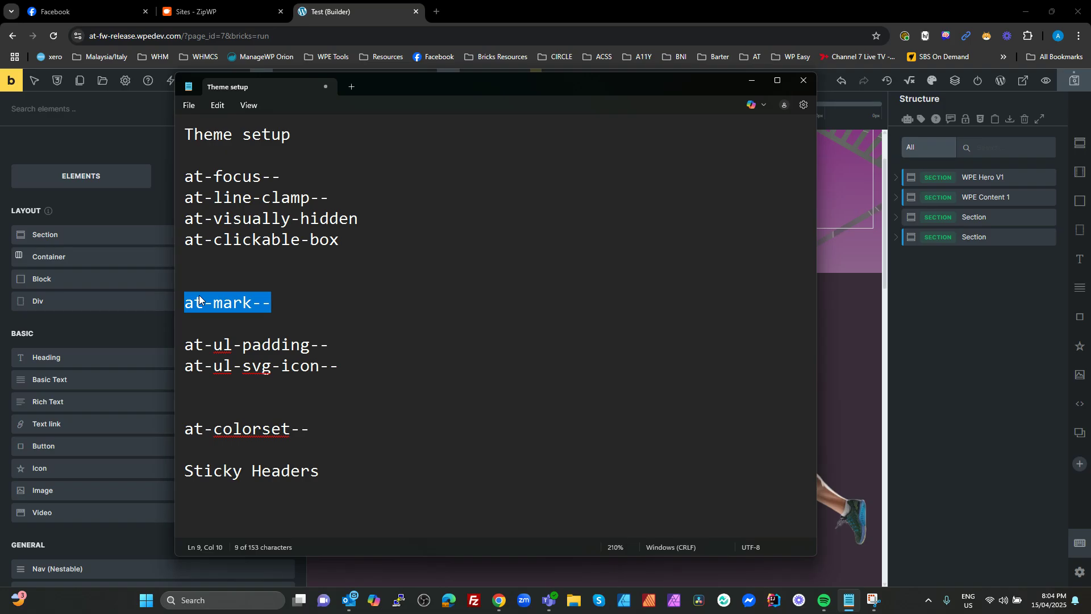
{"action": "left_click", "coordinate": [284, 329]}
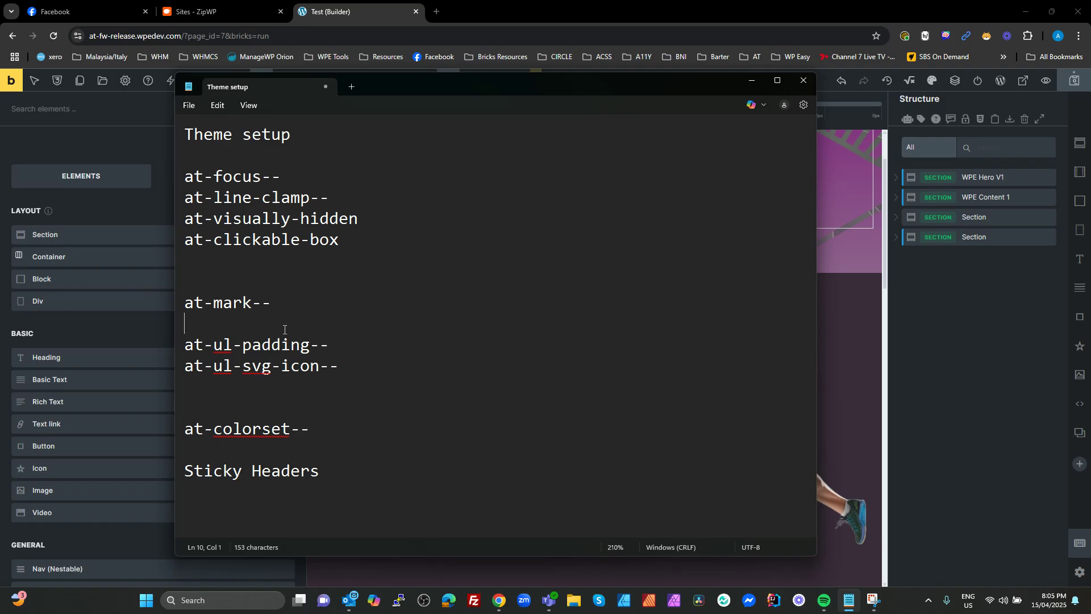
{"action": "left_click_drag", "start_coordinate": [339, 369], "coordinate": [184, 353]}
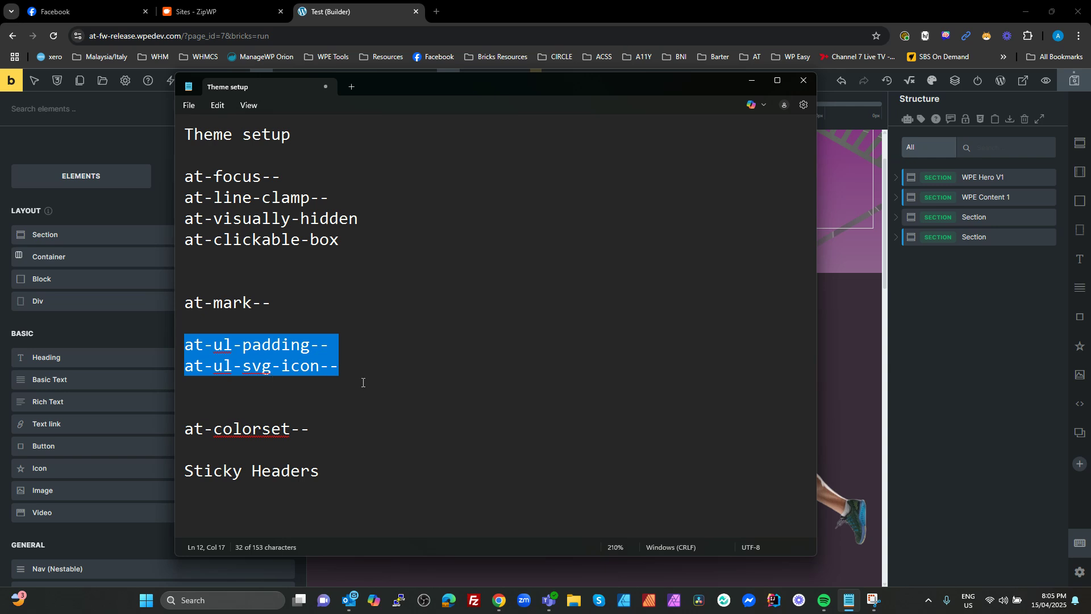
{"action": "left_click", "coordinate": [341, 413]}
{"action": "left_click_drag", "start_coordinate": [323, 430], "coordinate": [187, 429]}
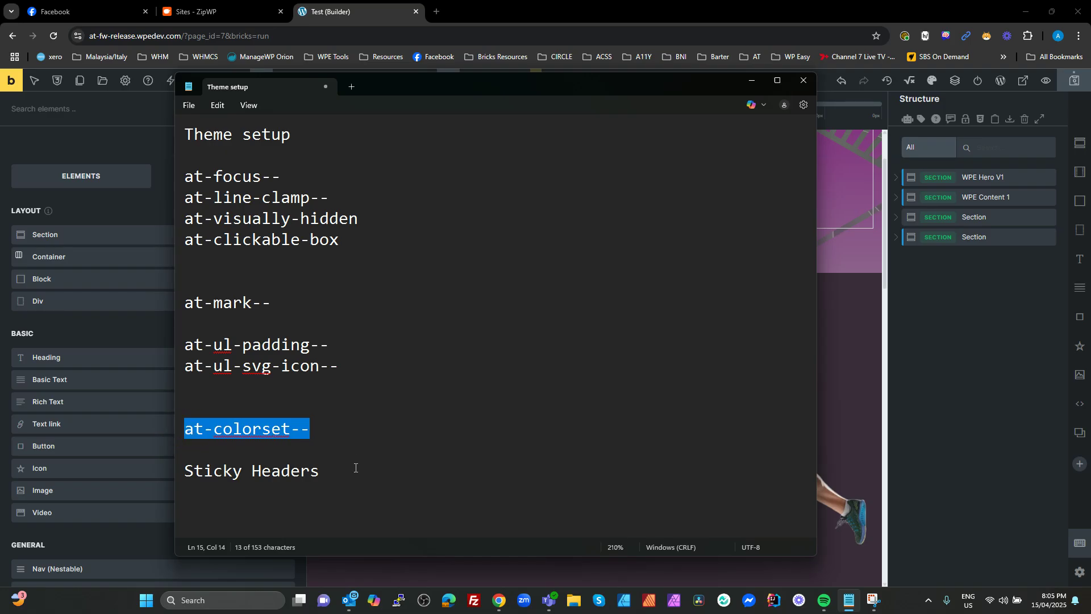
{"action": "left_click_drag", "start_coordinate": [341, 475], "coordinate": [185, 471]}
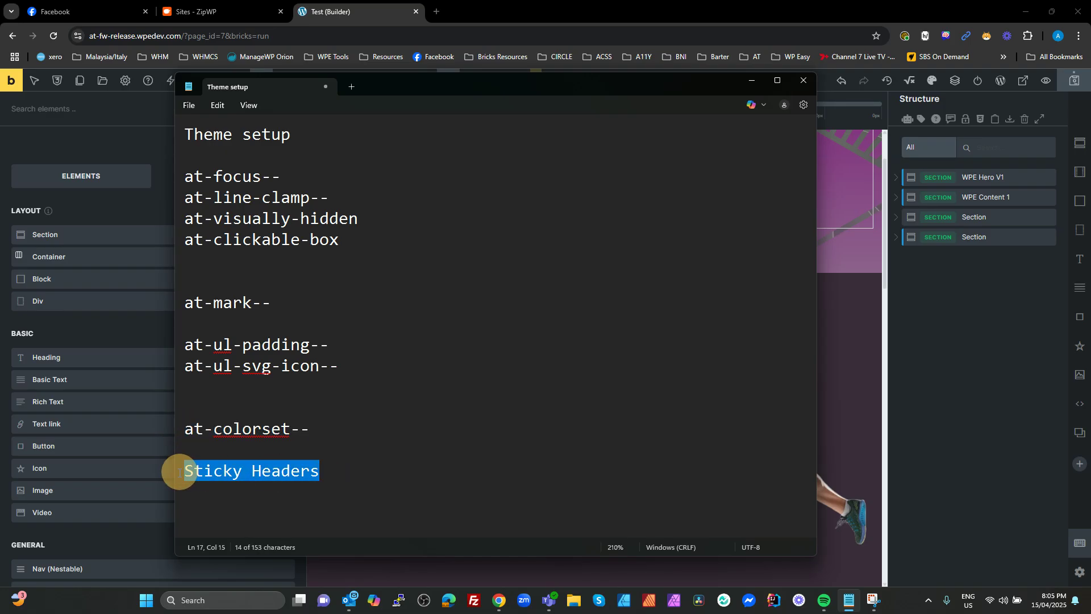
{"action": "left_click", "coordinate": [339, 472]}
{"action": "left_click_drag", "start_coordinate": [341, 473], "coordinate": [185, 470]}
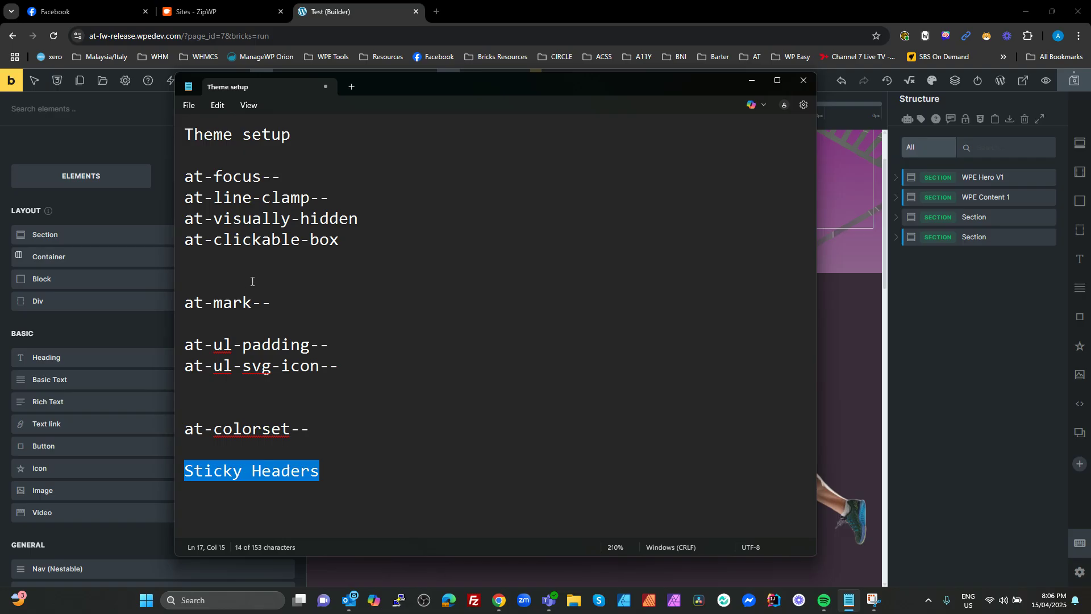
{"action": "left_click_drag", "start_coordinate": [291, 136], "coordinate": [154, 137]}
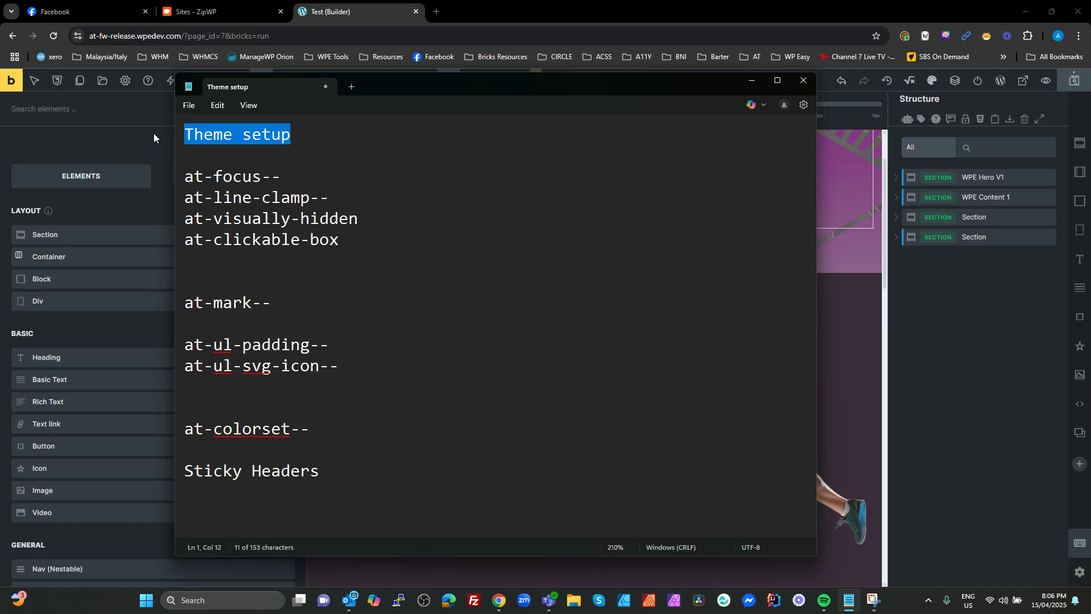
- Browse the CSS Variable Manager's Clamp Settings, Site, Grids, Spacing, Gap and Typography variables
{"action": "left_click", "coordinate": [750, 82]}
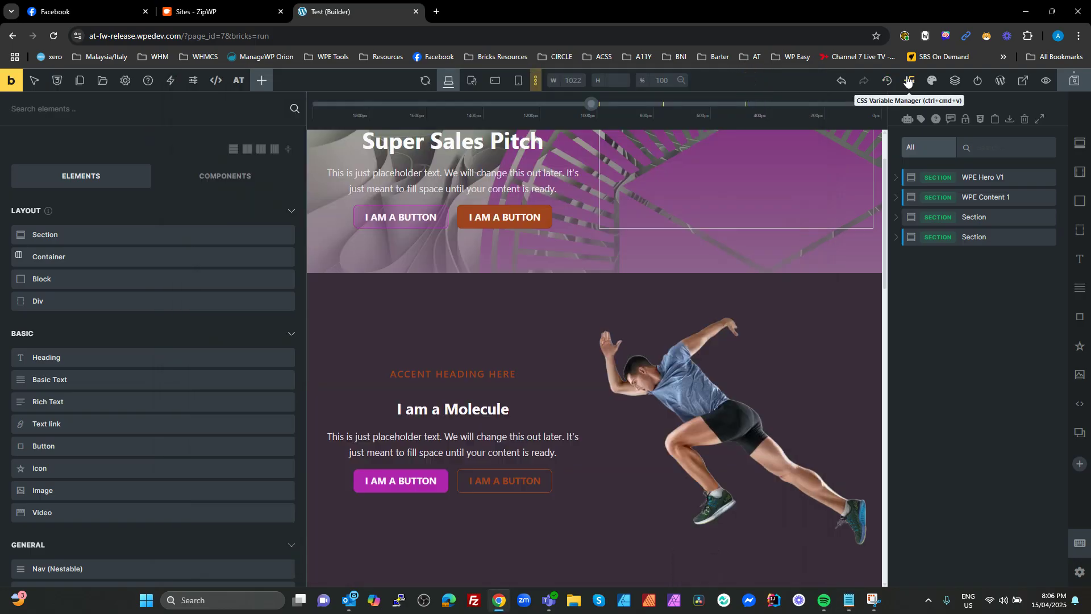
{"action": "left_click", "coordinate": [911, 81]}
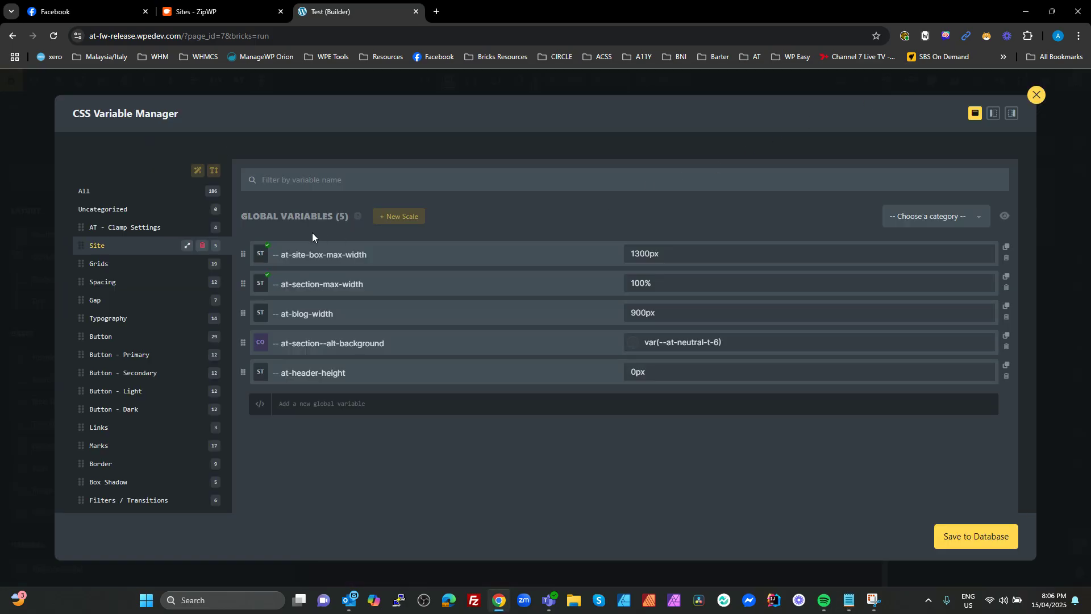
{"action": "left_click", "coordinate": [110, 227]}
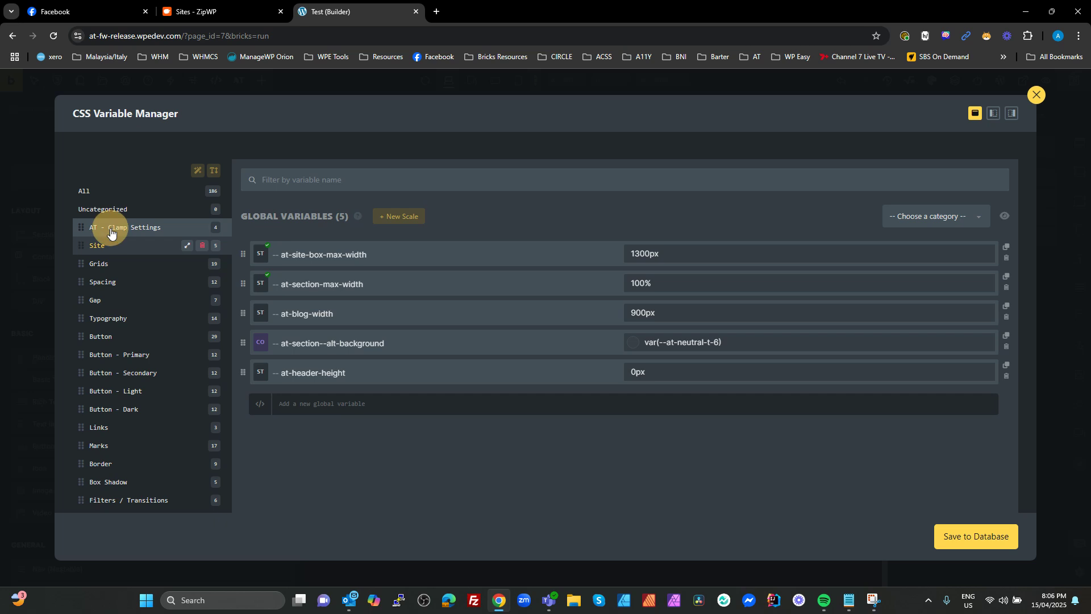
{"action": "left_click", "coordinate": [100, 244]}
{"action": "left_click", "coordinate": [101, 263]}
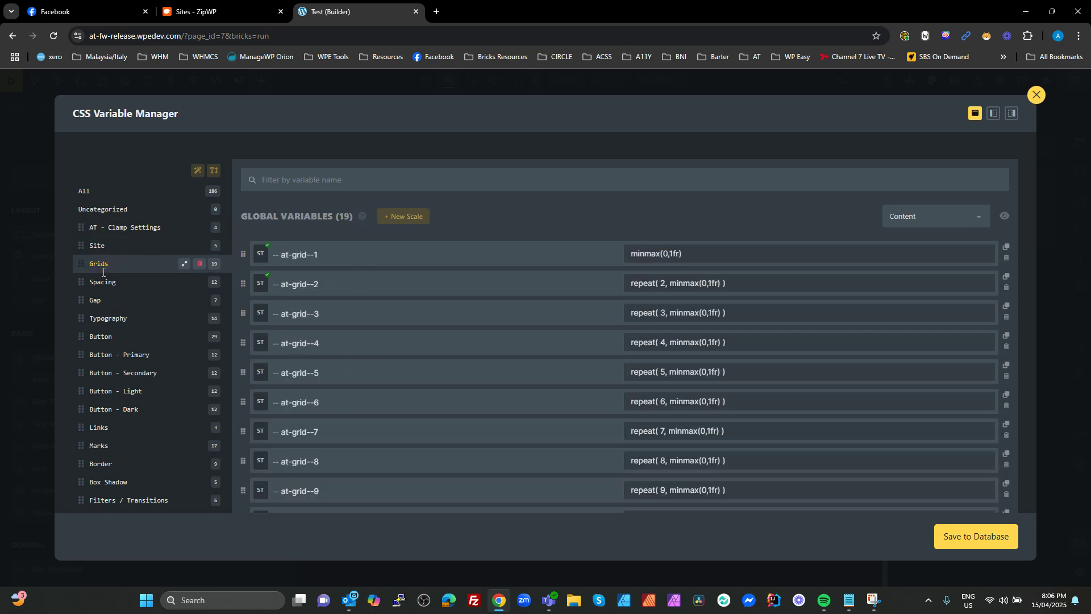
{"action": "left_click", "coordinate": [102, 282]}
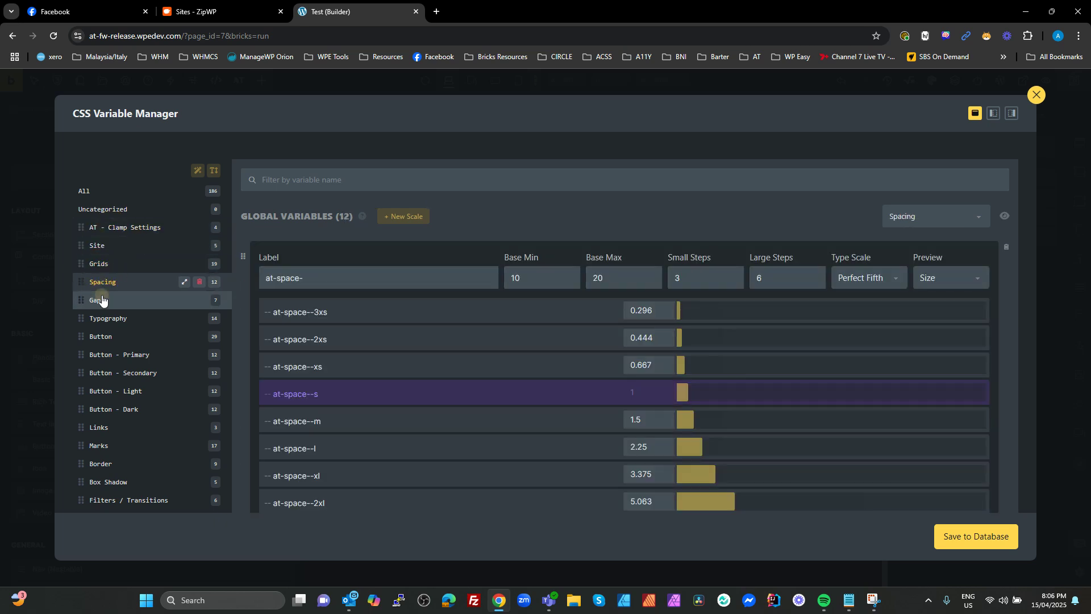
{"action": "left_click", "coordinate": [103, 297]}
{"action": "left_click", "coordinate": [118, 319]}
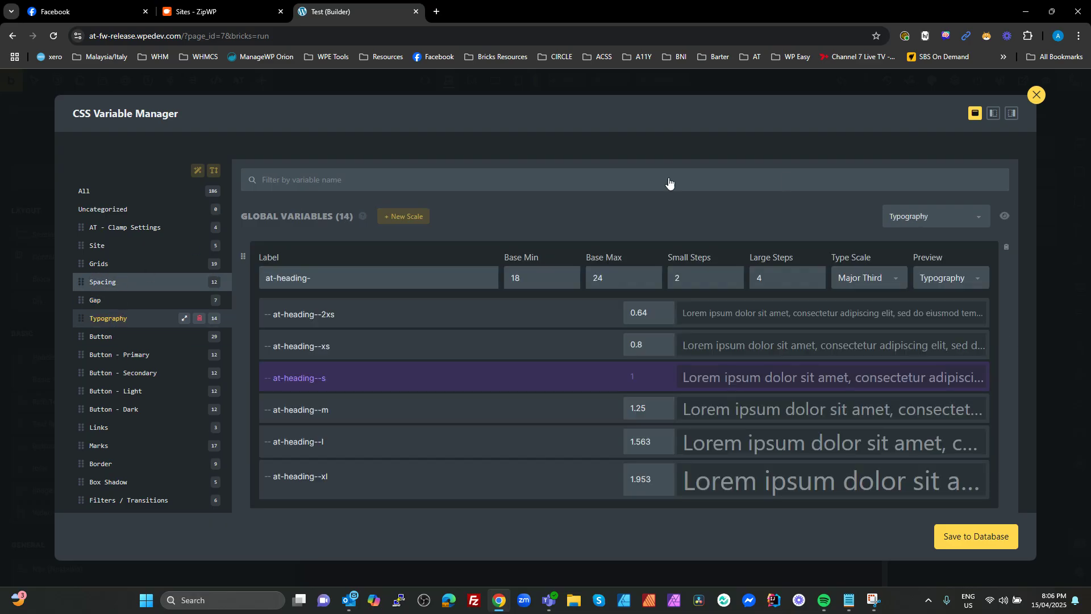
{"action": "left_click", "coordinate": [1035, 95]}
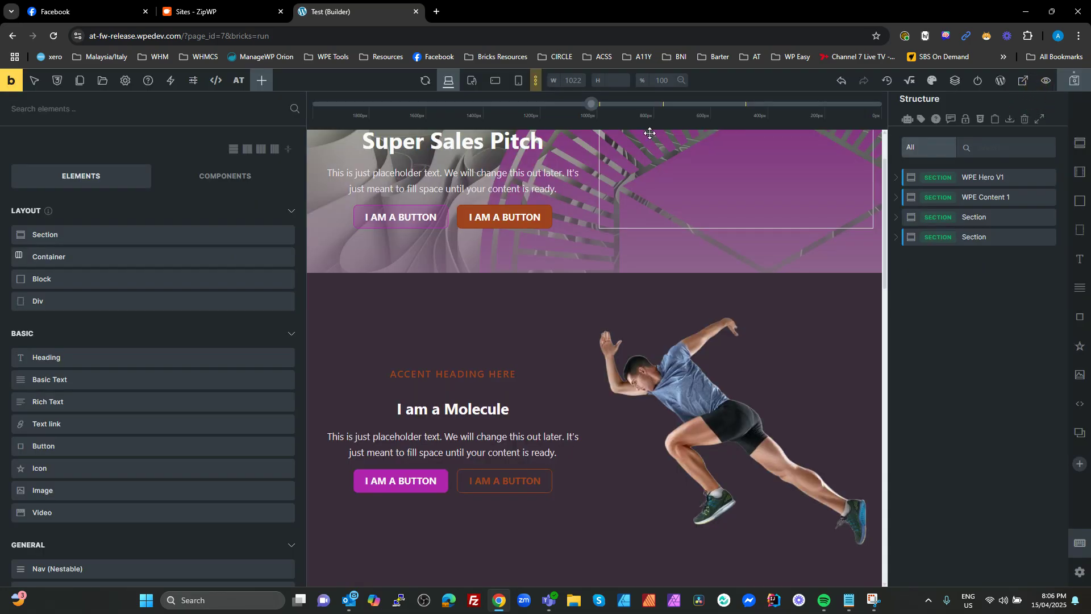
- Open the page Settings panel and review the Advanced Themer AT Framework settings
{"action": "left_click", "coordinate": [126, 82]}
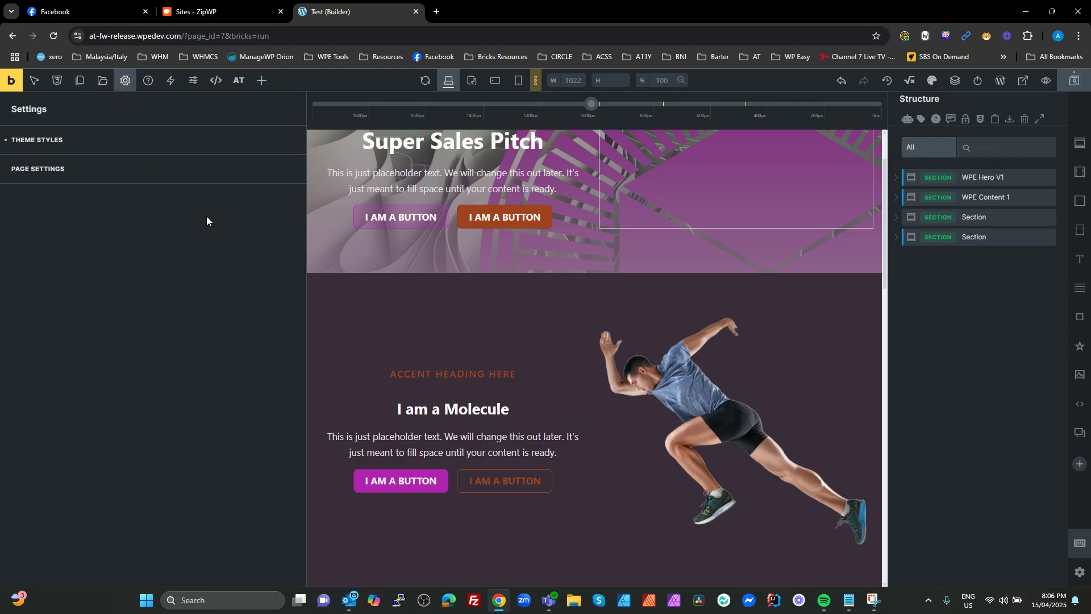
{"action": "left_click", "coordinate": [237, 81]}
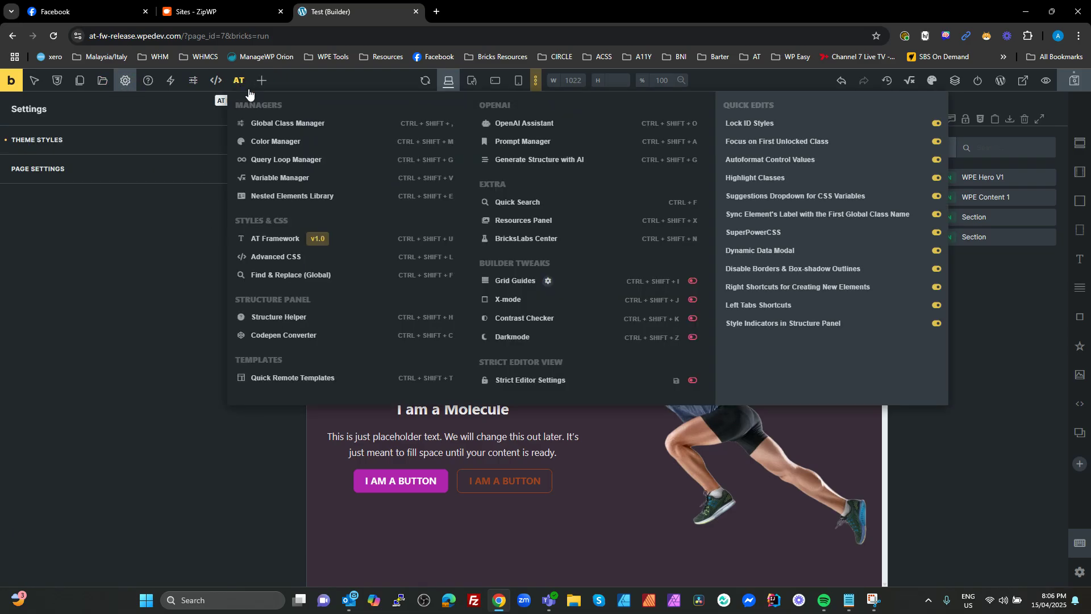
{"action": "left_click", "coordinate": [285, 239]}
{"action": "scroll", "coordinate": [282, 462], "scroll_direction": "down", "scroll_amount": 2}
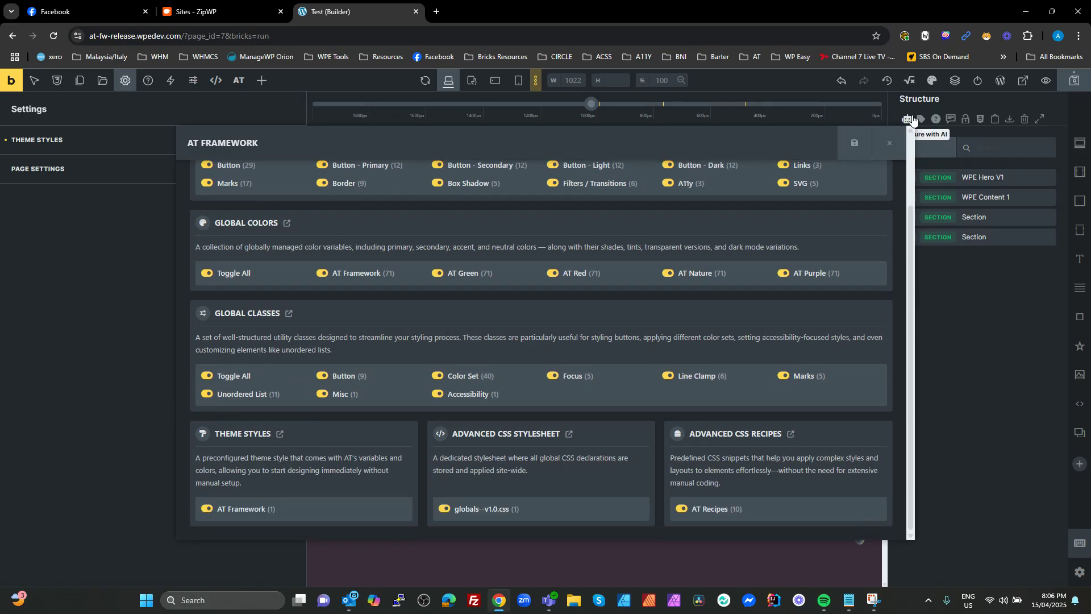
{"action": "left_click", "coordinate": [890, 143]}
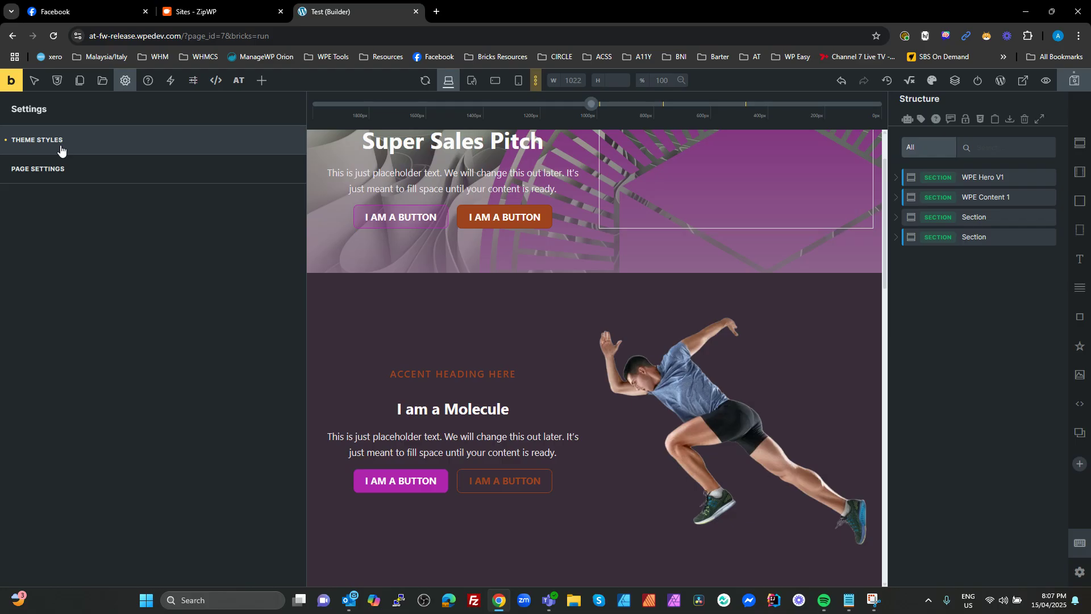
- Expand the AT Framework theme style's General group and inspect the site background colour palette
{"action": "left_click", "coordinate": [61, 149]}
{"action": "left_click", "coordinate": [166, 251]}
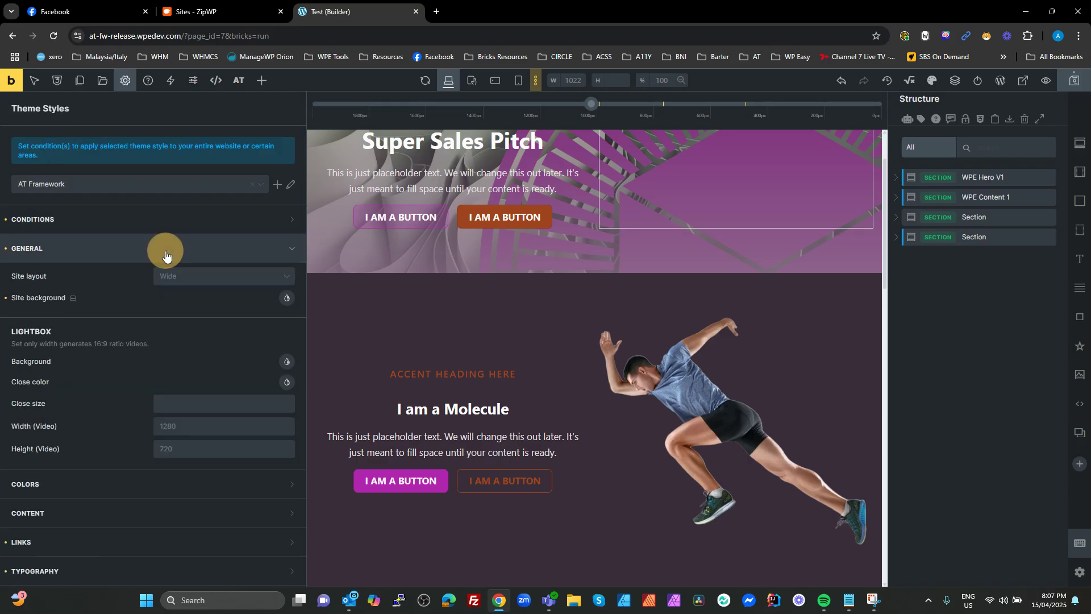
{"action": "left_click", "coordinate": [287, 300]}
{"action": "left_click", "coordinate": [277, 331]}
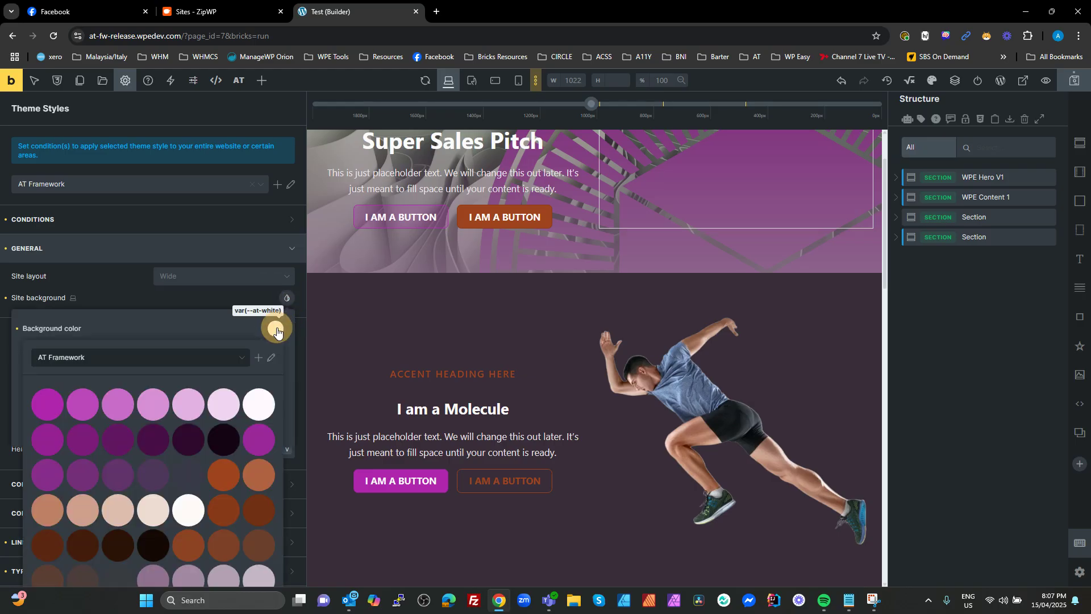
{"action": "scroll", "coordinate": [114, 432], "scroll_direction": "down", "scroll_amount": 5}
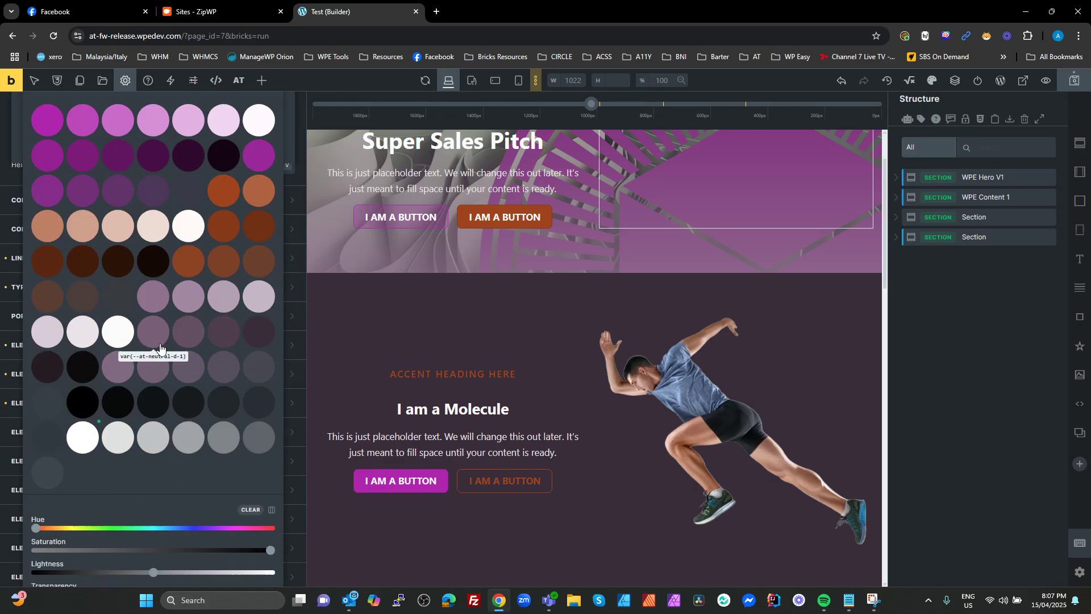
{"action": "scroll", "coordinate": [160, 347], "scroll_direction": "up", "scroll_amount": 5}
{"action": "left_click", "coordinate": [135, 289]}
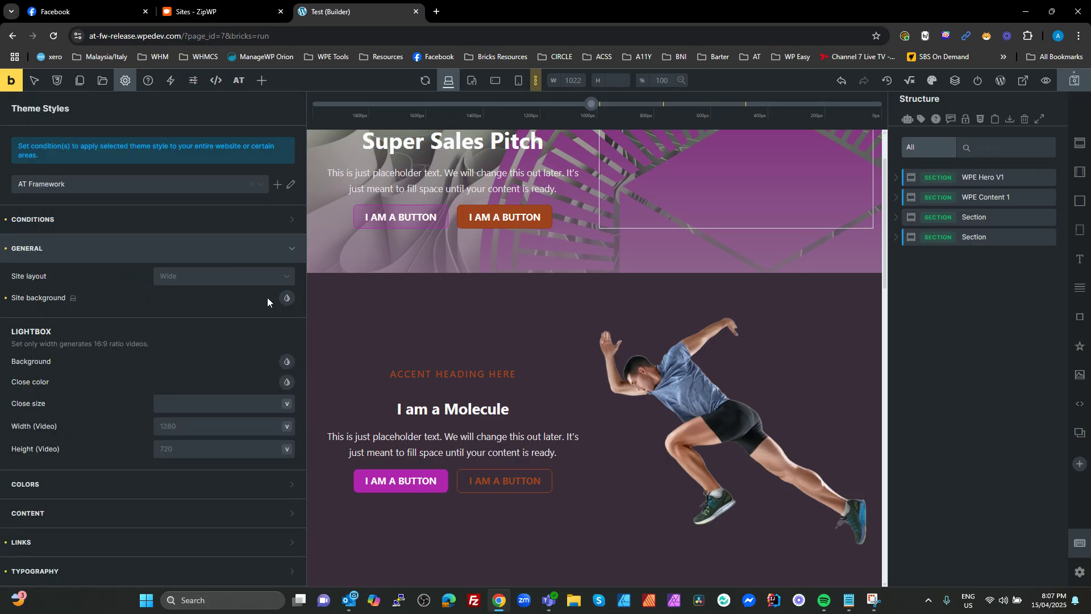
{"action": "right_click", "coordinate": [287, 302]}
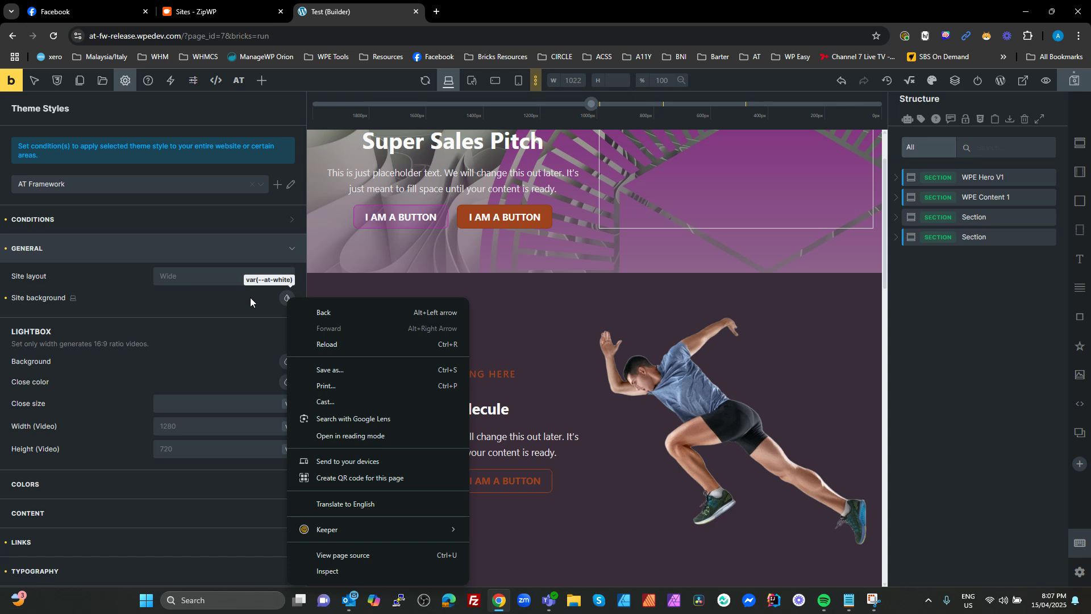
{"action": "left_click", "coordinate": [255, 363]}
{"action": "right_click", "coordinate": [284, 363]}
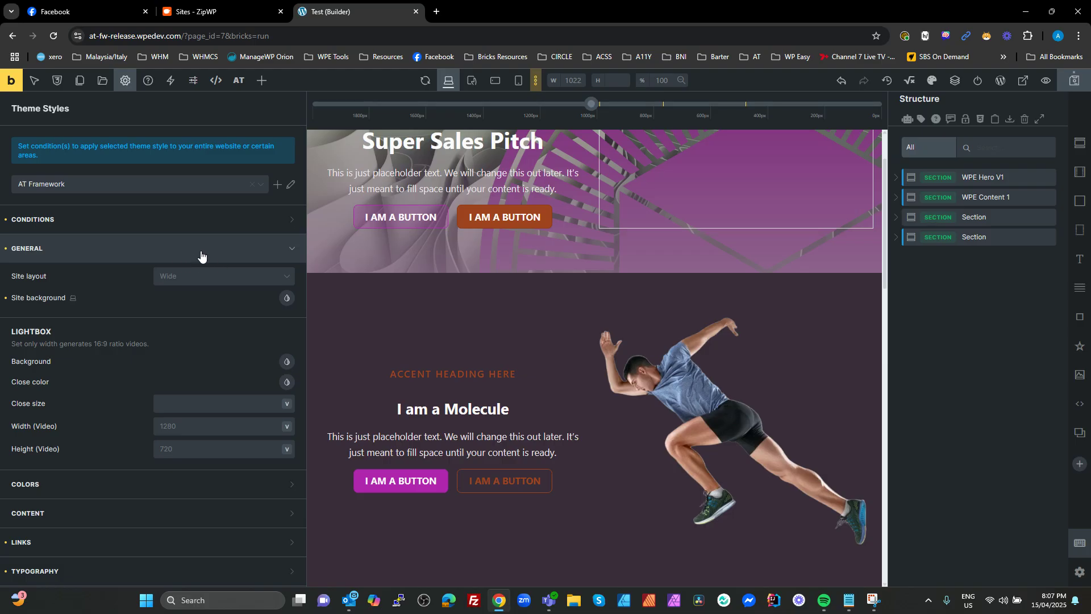
- Replace the Links CSS selectors with the pasted list ending in :where(.brxe-text-link)
{"action": "left_click", "coordinate": [165, 246]}
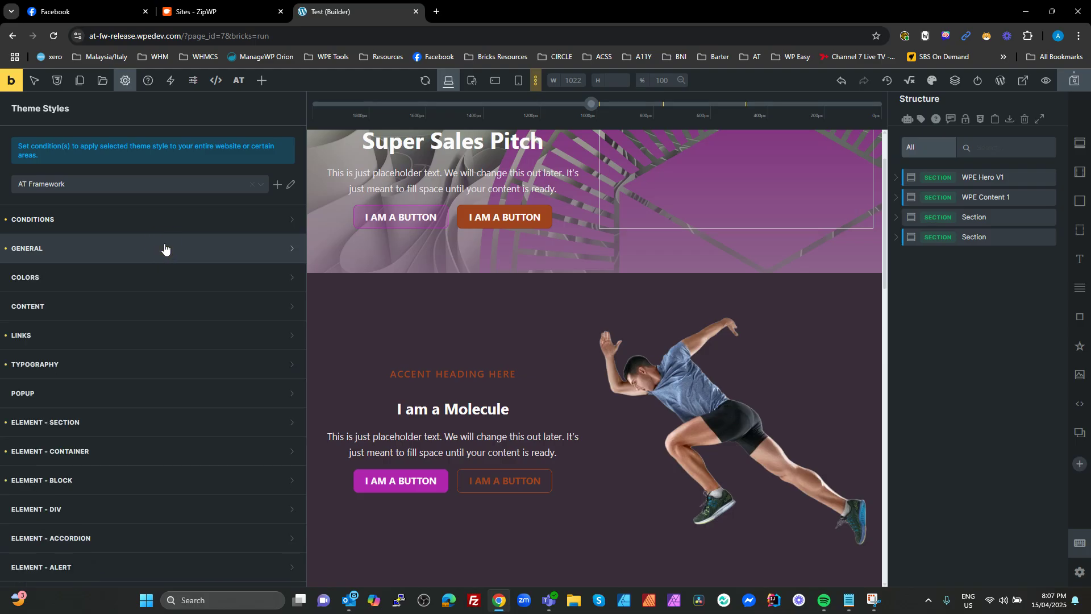
{"action": "left_click", "coordinate": [160, 329]}
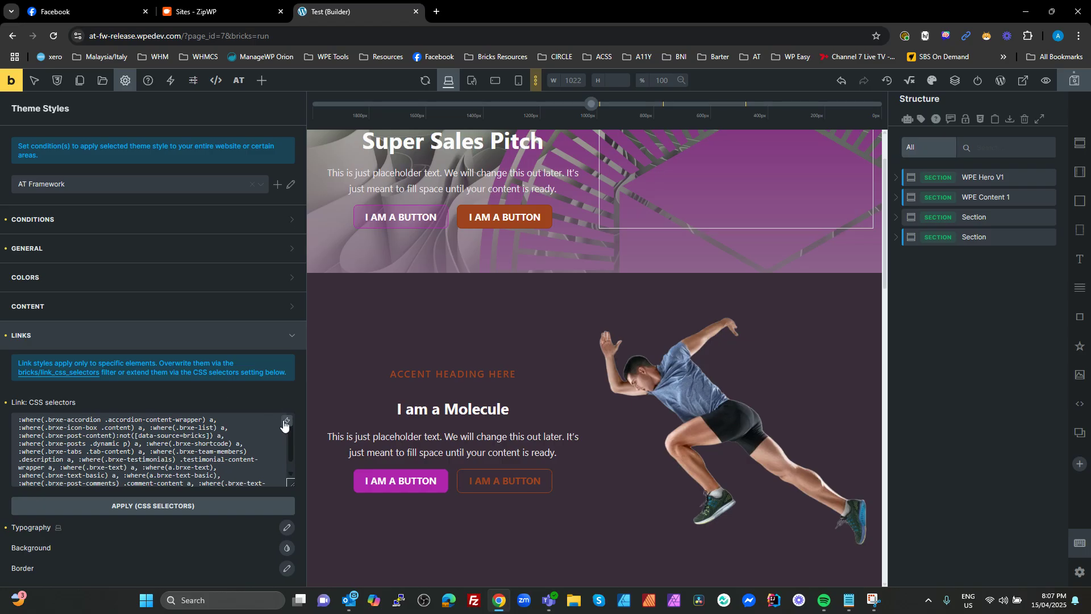
{"action": "scroll", "coordinate": [248, 455], "scroll_direction": "down", "scroll_amount": 2}
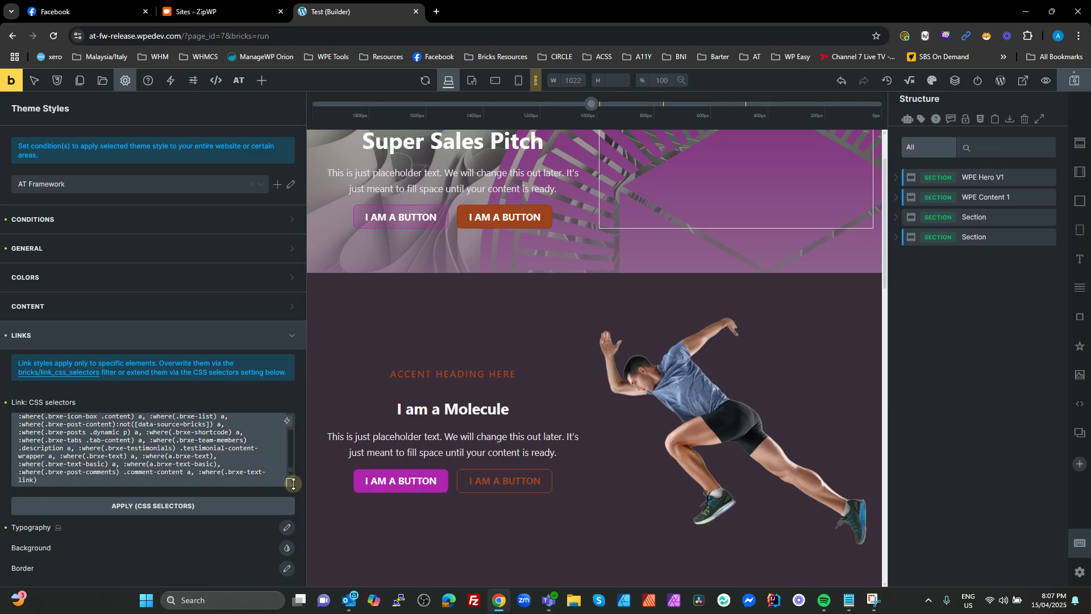
{"action": "left_click_drag", "start_coordinate": [290, 483], "coordinate": [291, 515]}
{"action": "left_click", "coordinate": [59, 484]}
{"action": "left_click_drag", "start_coordinate": [59, 485], "coordinate": [17, 411]}
{"action": "key", "text": "ctrl+c"}
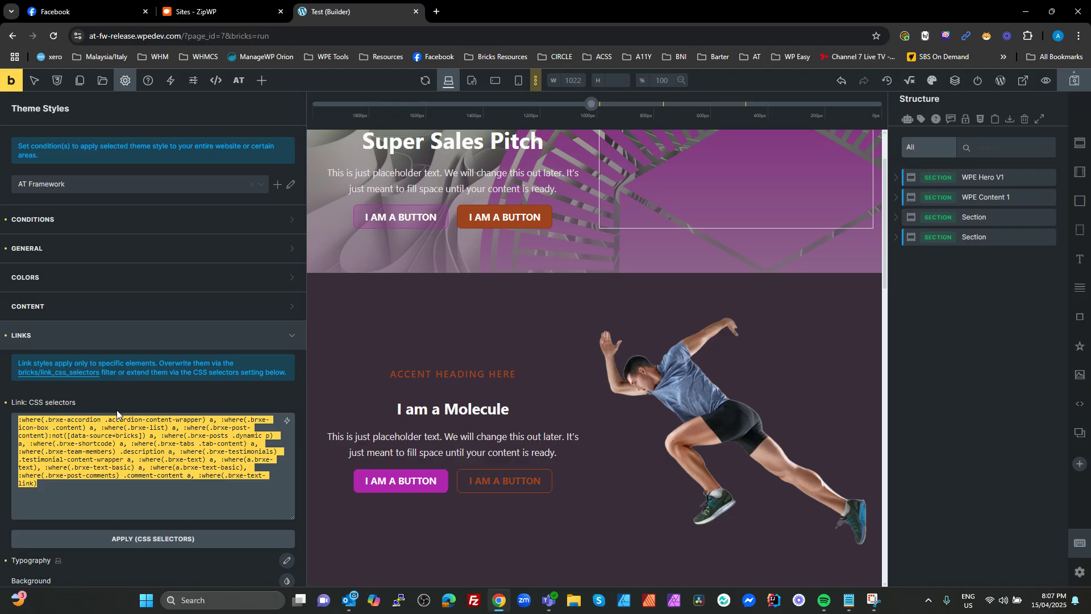
{"action": "key", "text": "BackSpace"}
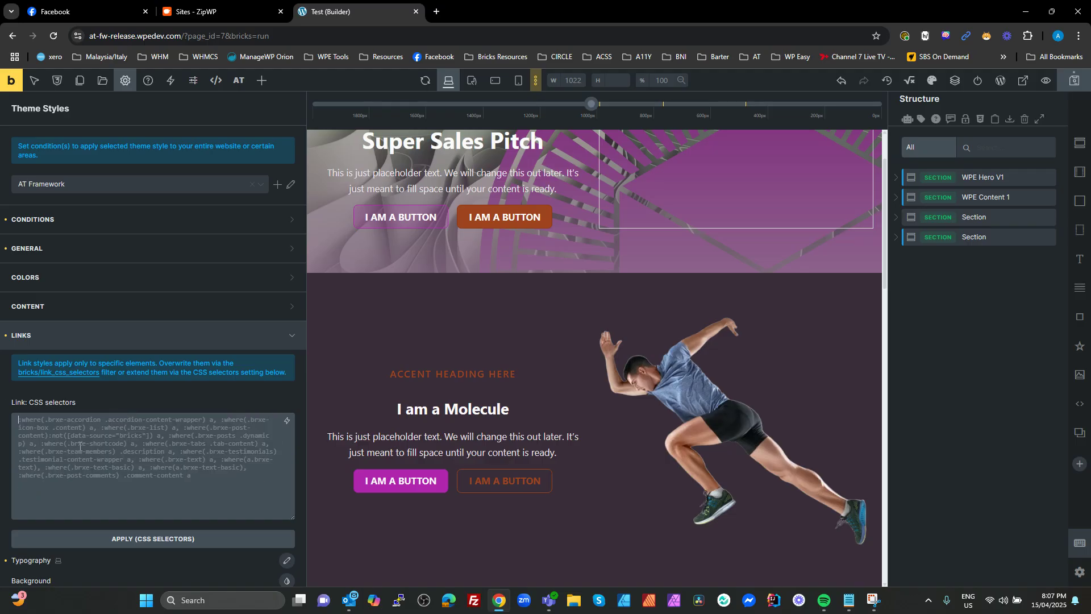
{"action": "left_click", "coordinate": [203, 478]}
{"action": "key", "text": "ctrl+v"}
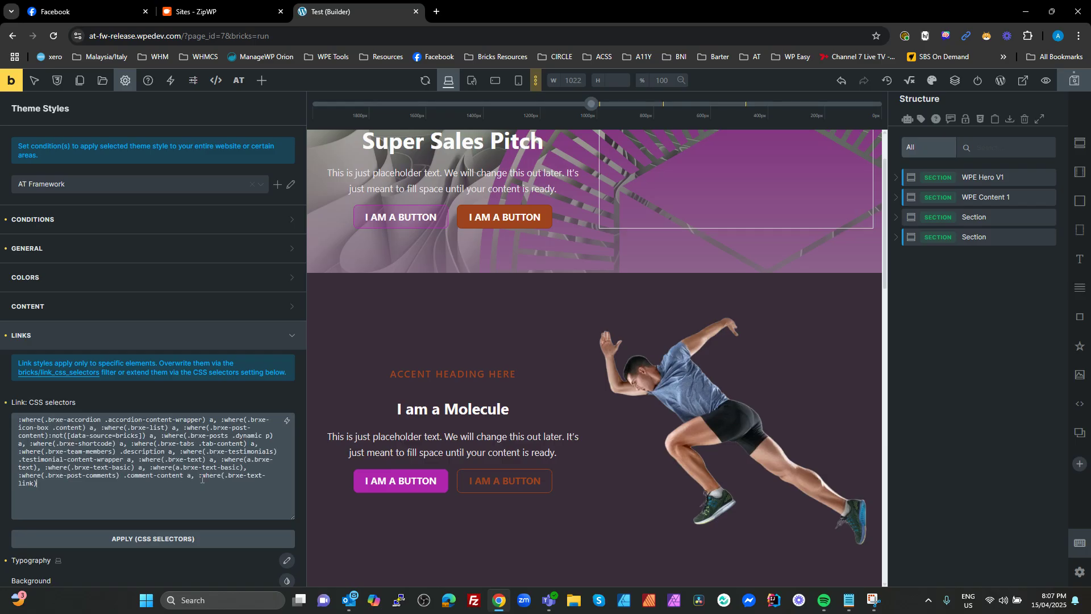
{"action": "left_click_drag", "start_coordinate": [199, 475], "coordinate": [200, 492]}
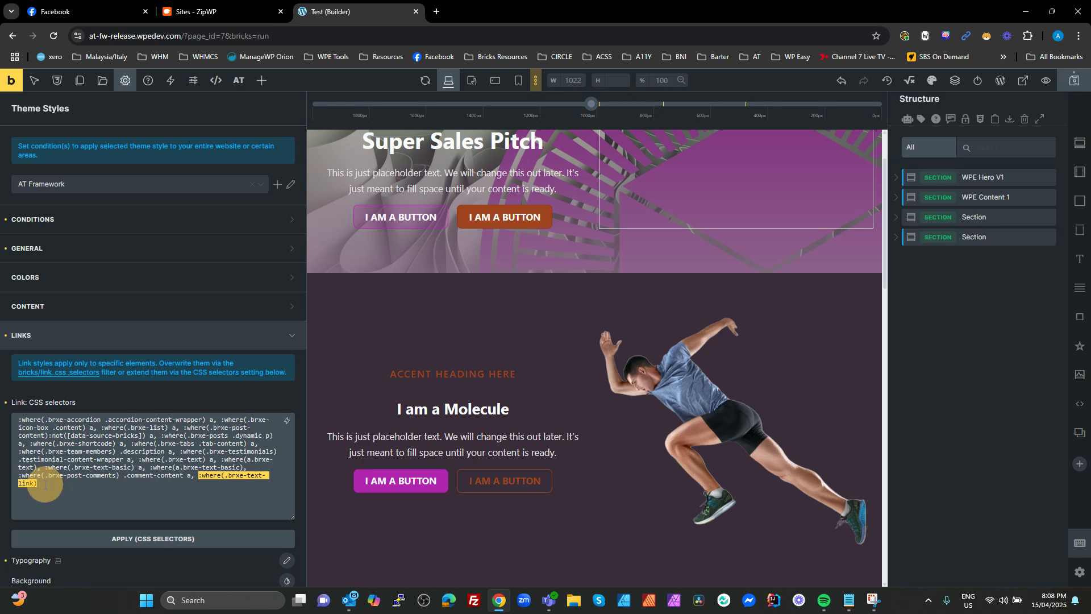
{"action": "left_click", "coordinate": [111, 404]}
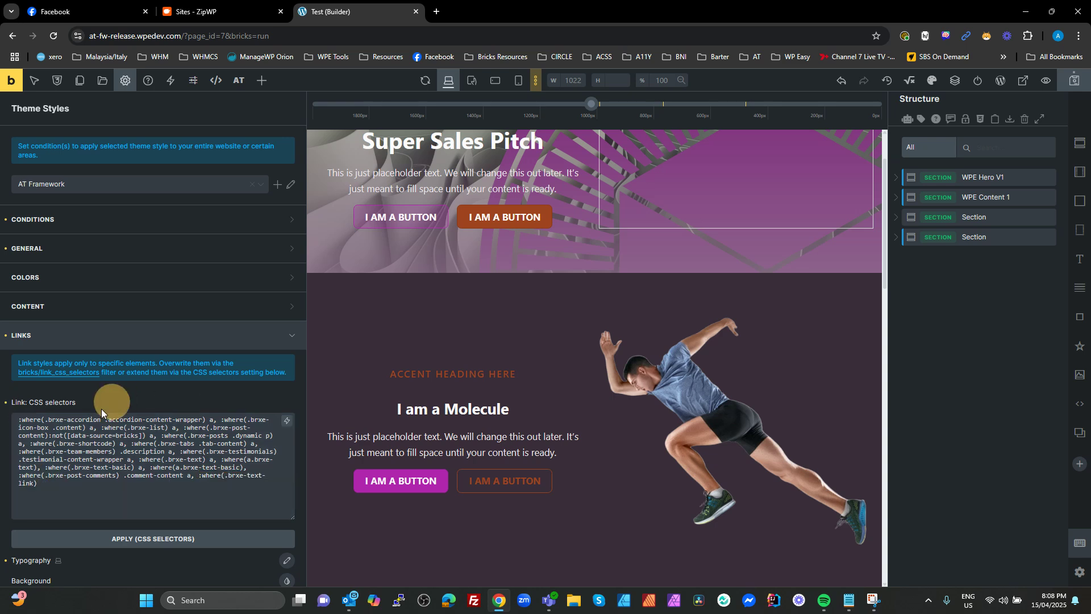
- Confirm link colour is var(--at-link-color) and view the three Links variables in the manager
{"action": "scroll", "coordinate": [105, 451], "scroll_direction": "down", "scroll_amount": 1}
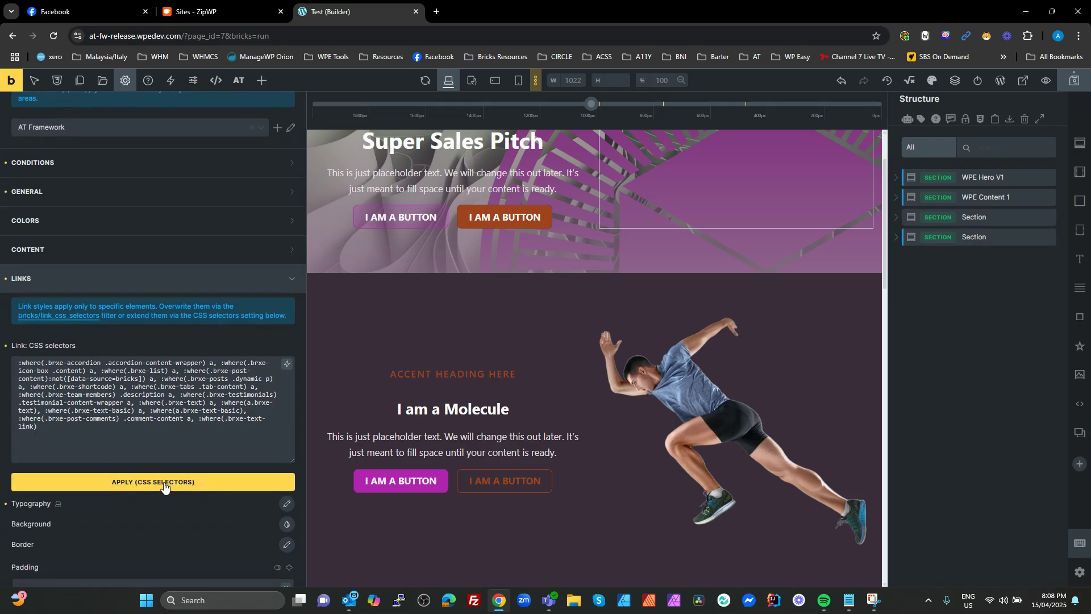
{"action": "scroll", "coordinate": [222, 427], "scroll_direction": "down", "scroll_amount": 1}
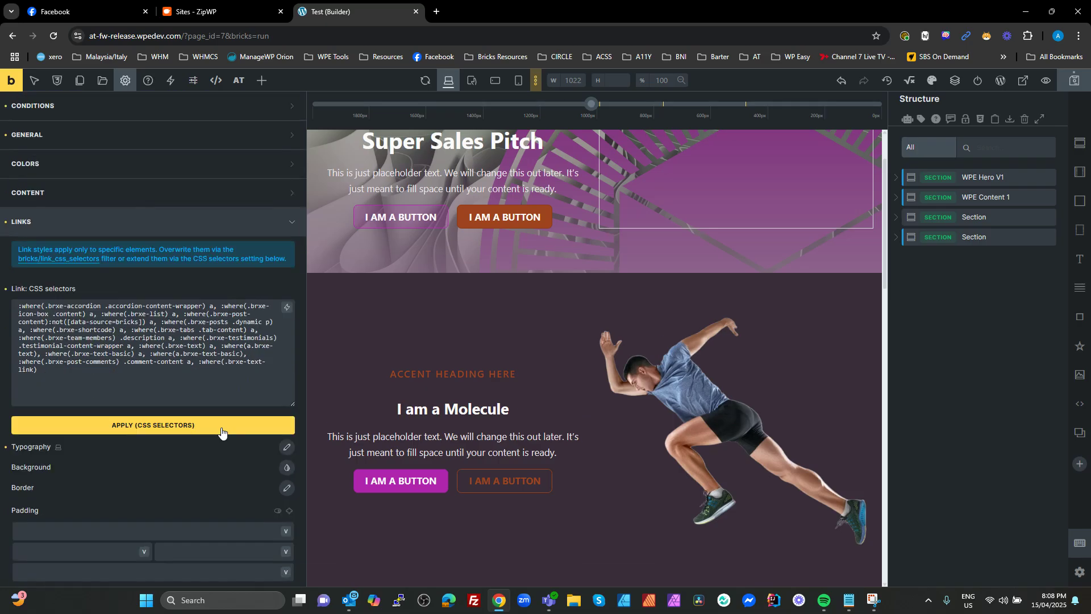
{"action": "left_click", "coordinate": [286, 447]}
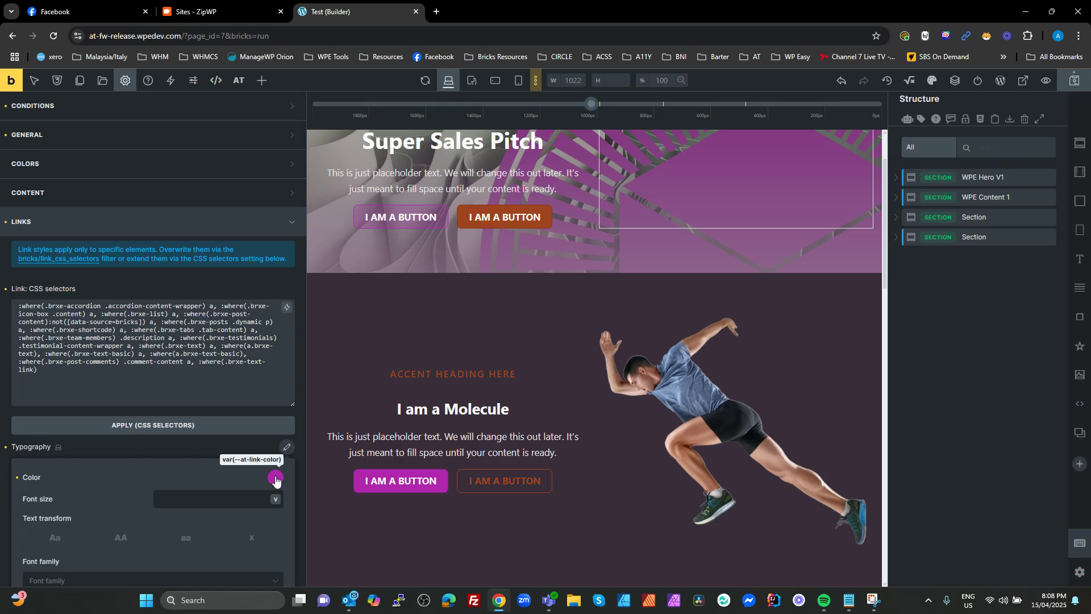
{"action": "left_click", "coordinate": [276, 479]}
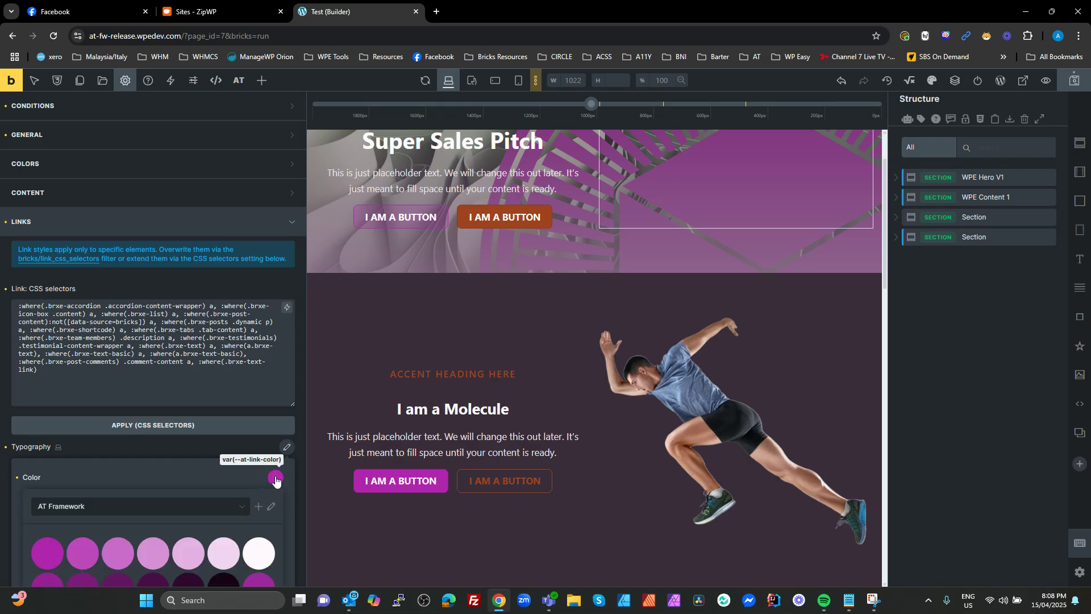
{"action": "scroll", "coordinate": [276, 479], "scroll_direction": "down", "scroll_amount": 5}
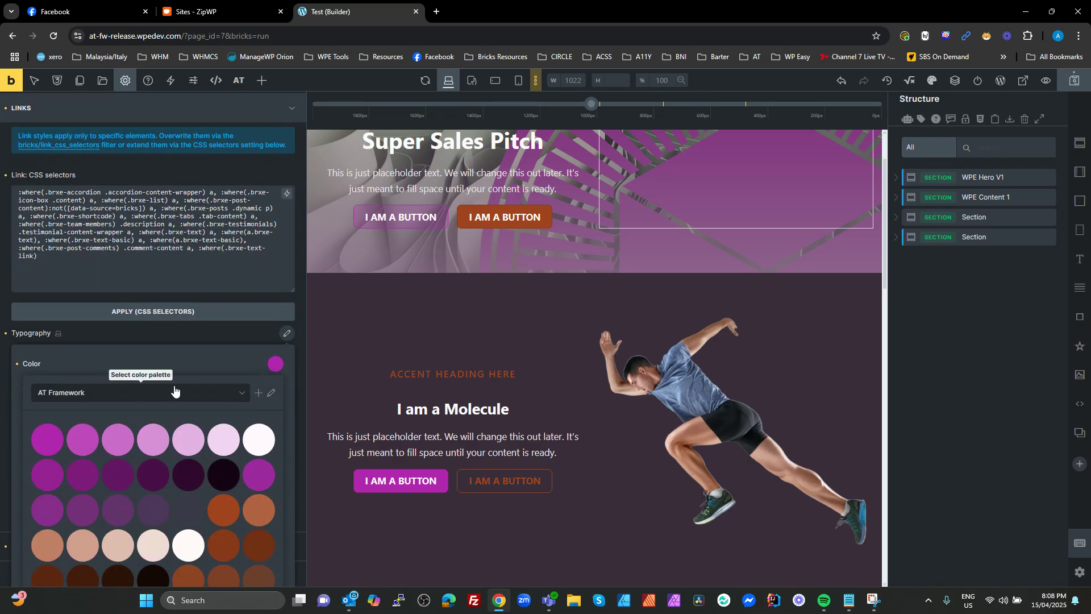
{"action": "scroll", "coordinate": [199, 474], "scroll_direction": "down", "scroll_amount": 6}
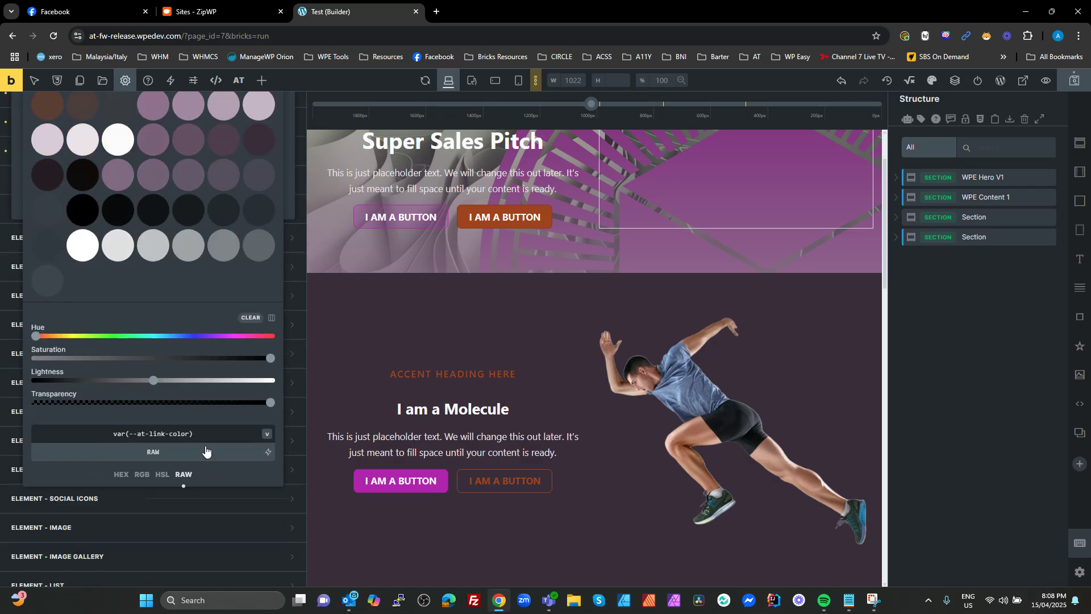
{"action": "left_click", "coordinate": [185, 434]}
{"action": "left_click_drag", "start_coordinate": [146, 438], "coordinate": [91, 434]}
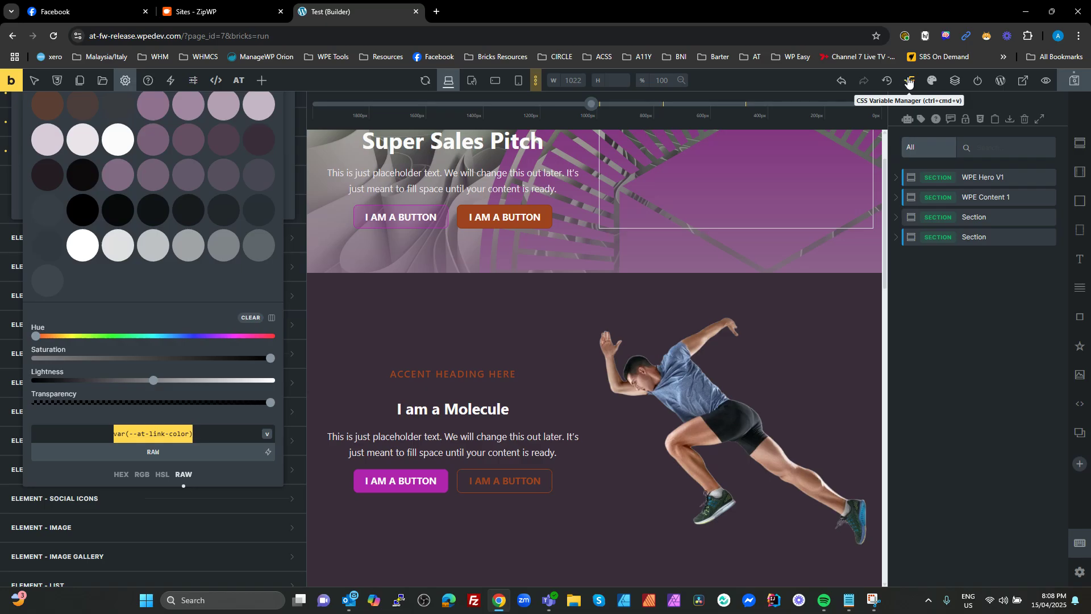
{"action": "left_click", "coordinate": [909, 82]}
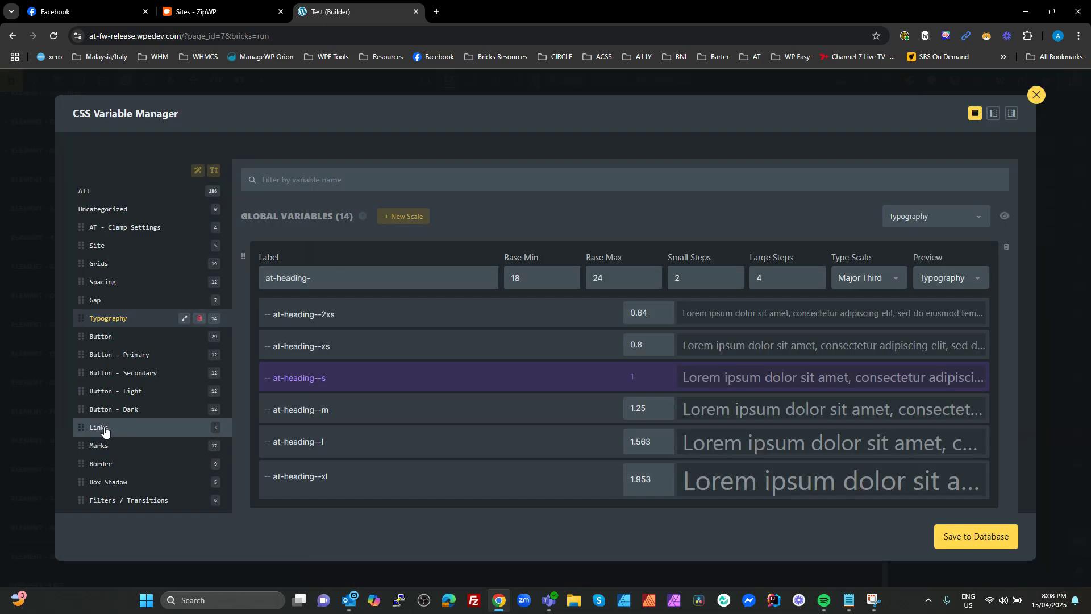
{"action": "left_click", "coordinate": [105, 431]}
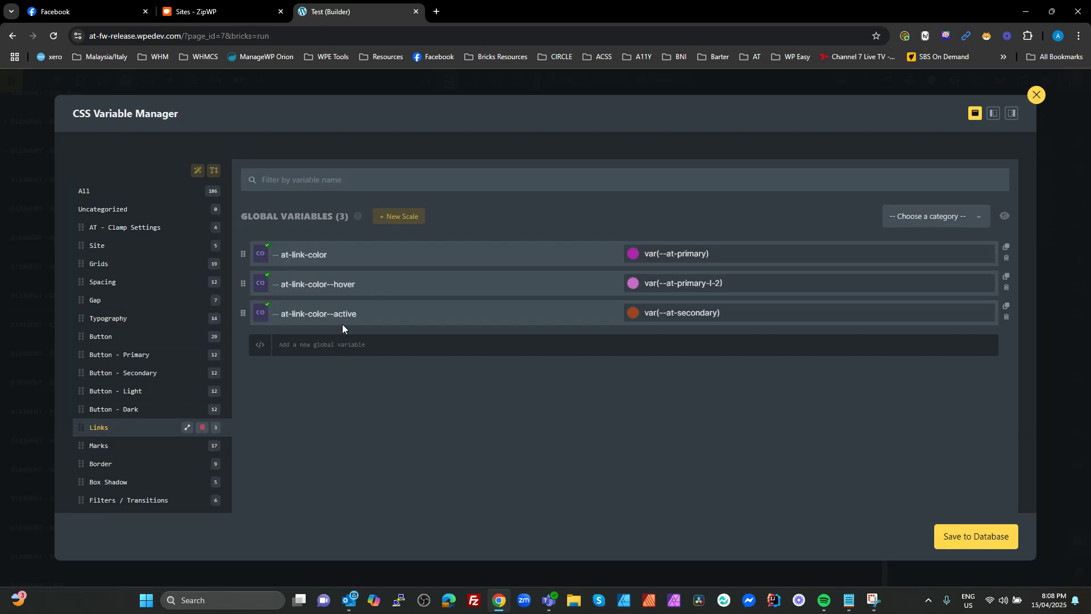
- Switch the Links theme styles to the :hover pseudo-class state
{"action": "left_click", "coordinate": [1036, 94]}
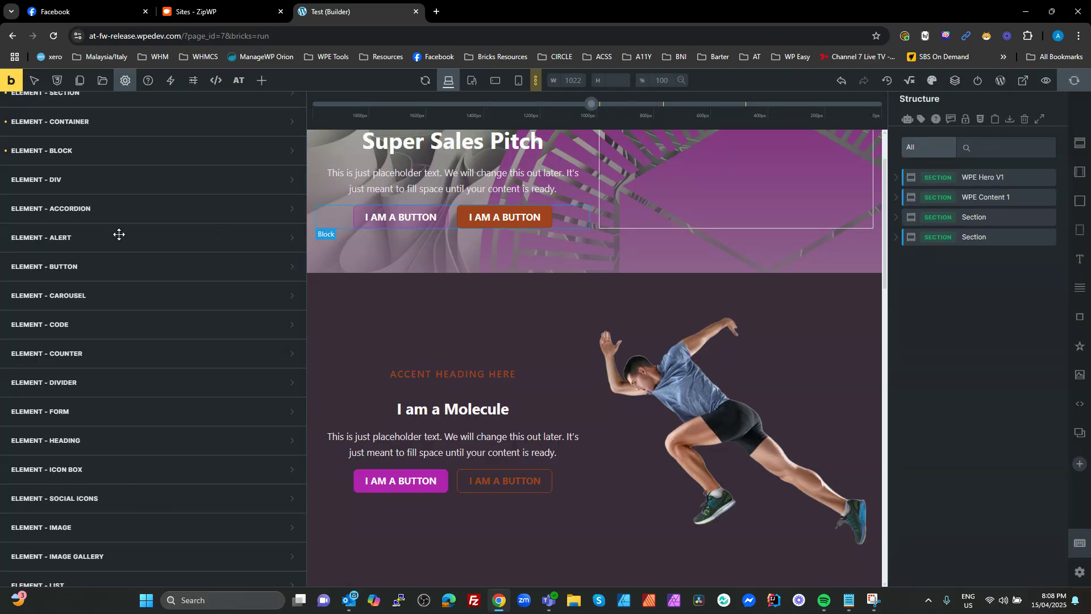
{"action": "scroll", "coordinate": [114, 267], "scroll_direction": "up", "scroll_amount": 5}
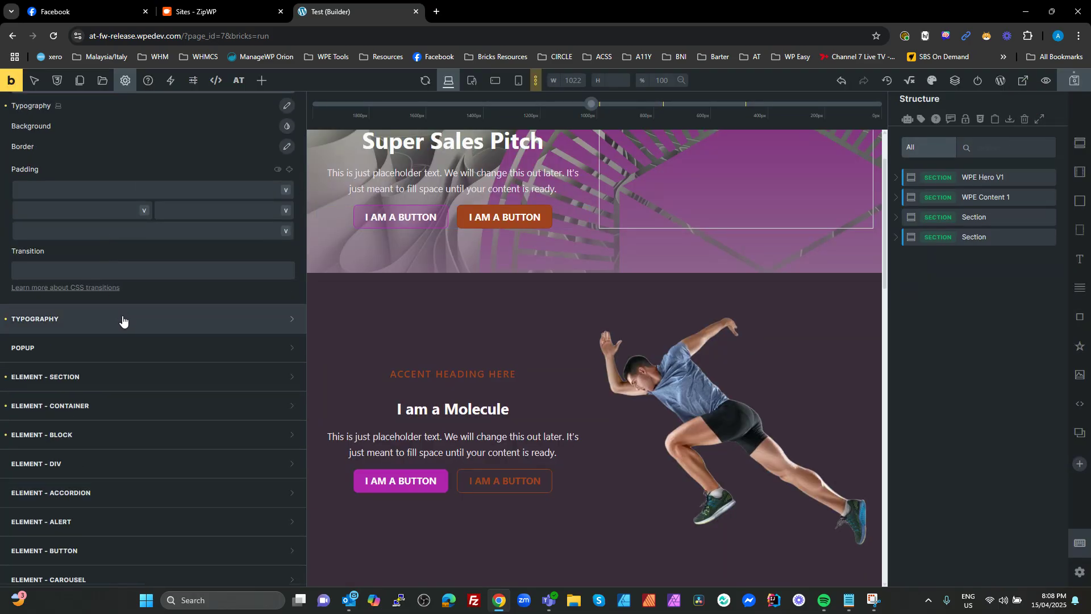
{"action": "scroll", "coordinate": [122, 322], "scroll_direction": "up", "scroll_amount": 3}
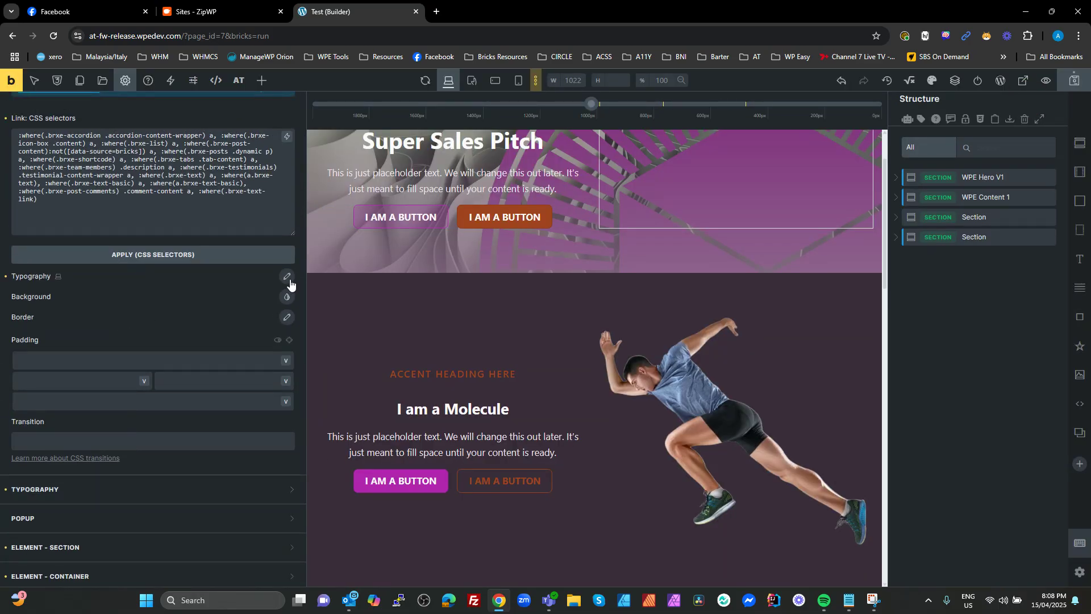
{"action": "scroll", "coordinate": [194, 185], "scroll_direction": "up", "scroll_amount": 3}
{"action": "left_click", "coordinate": [33, 81]}
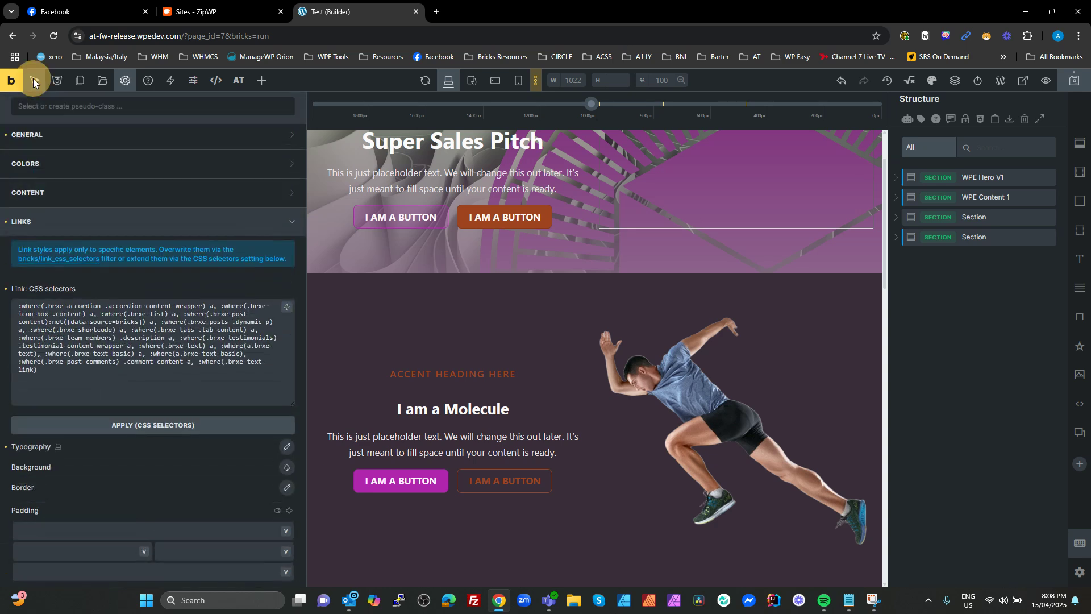
{"action": "left_click", "coordinate": [58, 105]}
{"action": "left_click", "coordinate": [53, 130]}
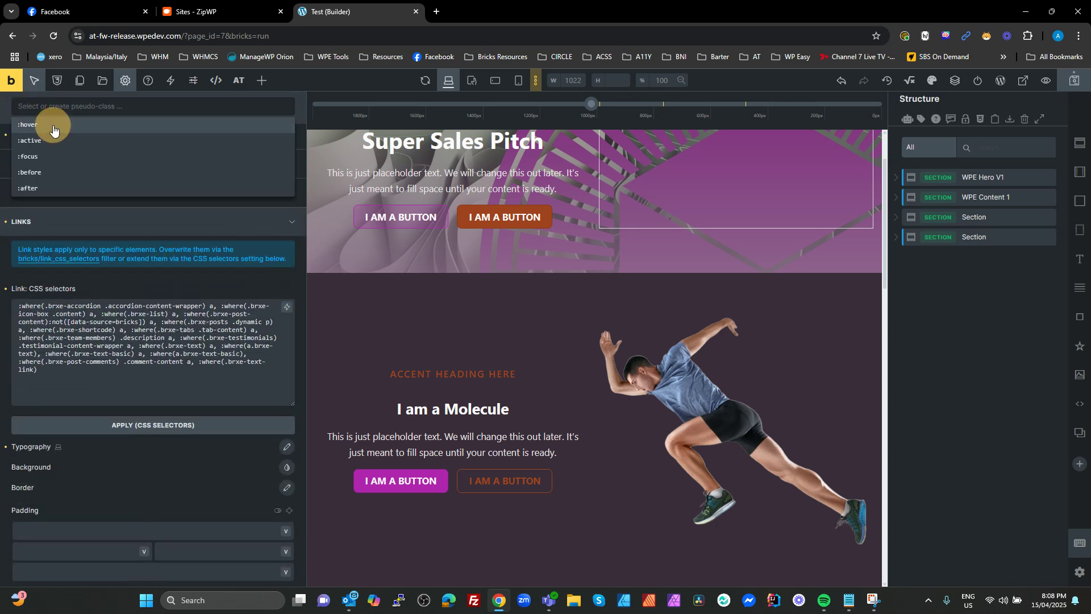
- Set the :hover link typography colour to var(--at-link-color--hover)
{"action": "left_click", "coordinate": [287, 448]}
{"action": "left_click", "coordinate": [275, 477]}
{"action": "scroll", "coordinate": [273, 476], "scroll_direction": "down", "scroll_amount": 1}
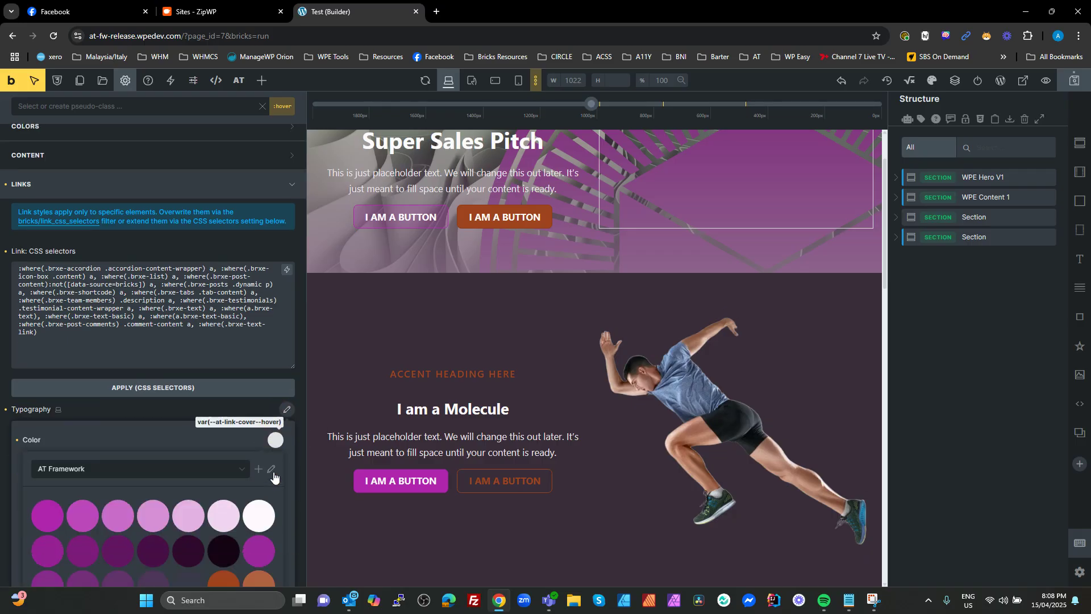
{"action": "scroll", "coordinate": [264, 425], "scroll_direction": "down", "scroll_amount": 8}
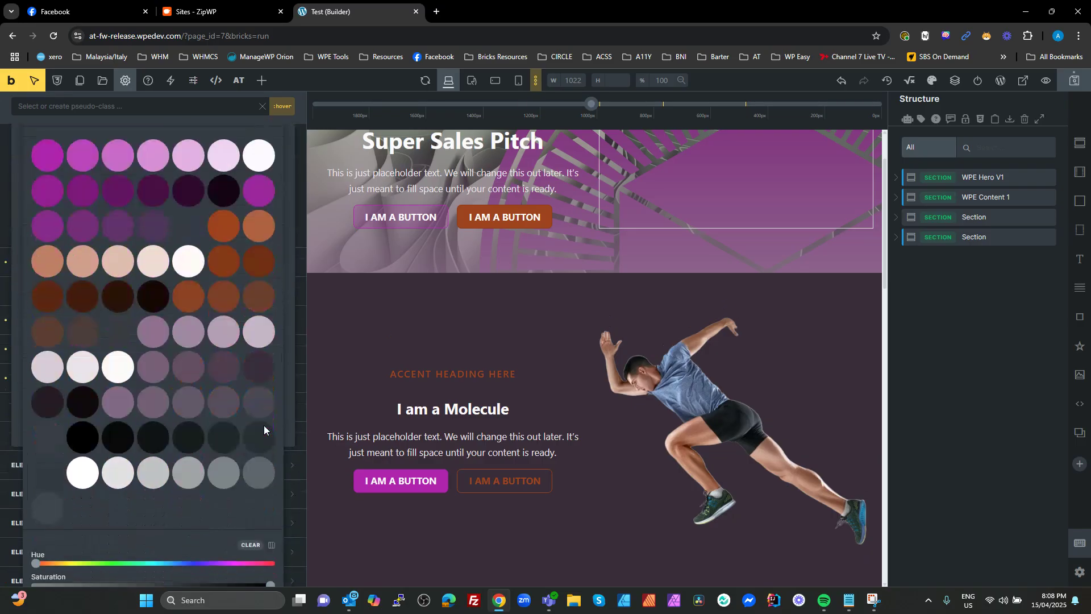
{"action": "double_click", "coordinate": [170, 435]}
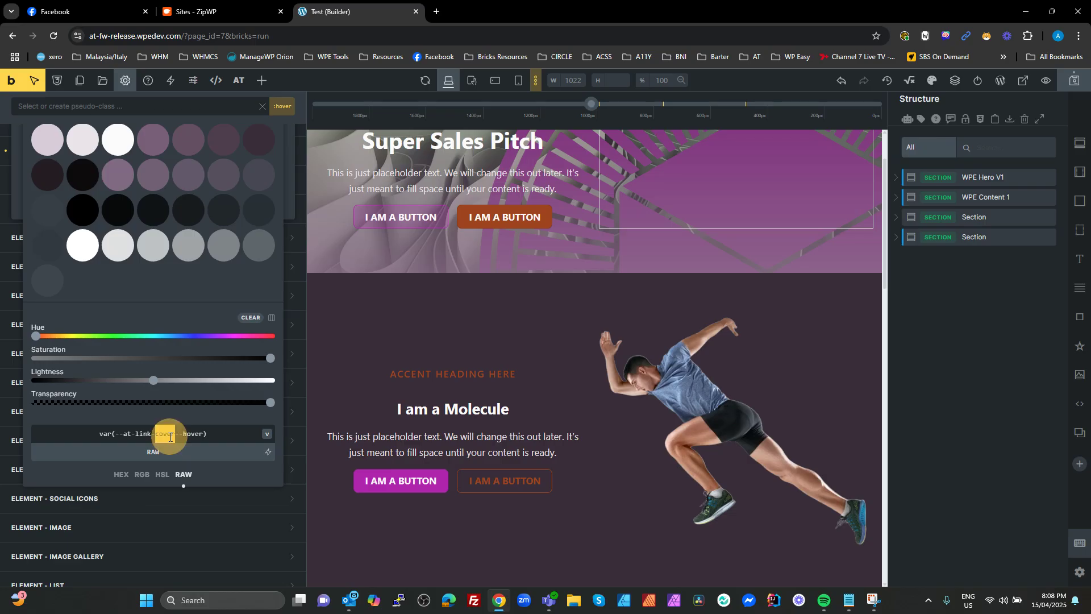
{"action": "type", "text": "colo"}
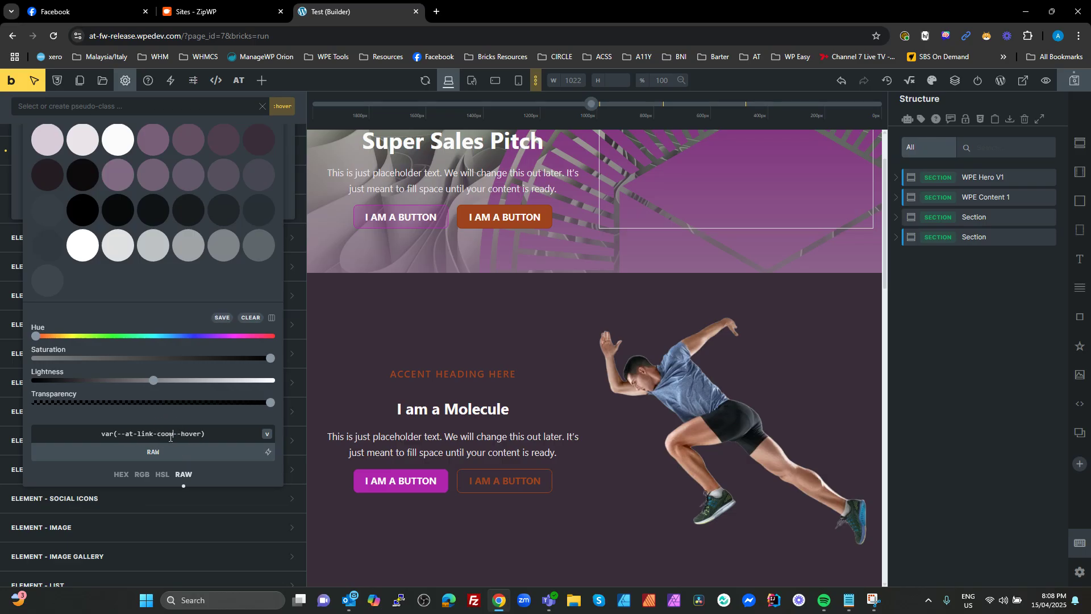
{"action": "key", "text": "BackSpace"}
{"action": "key", "text": "BackSpace"}
{"action": "type", "text": "r"}
{"action": "key", "text": "Delete"}
{"action": "key", "text": "BackSpace"}
{"action": "type", "text": "lor-"}
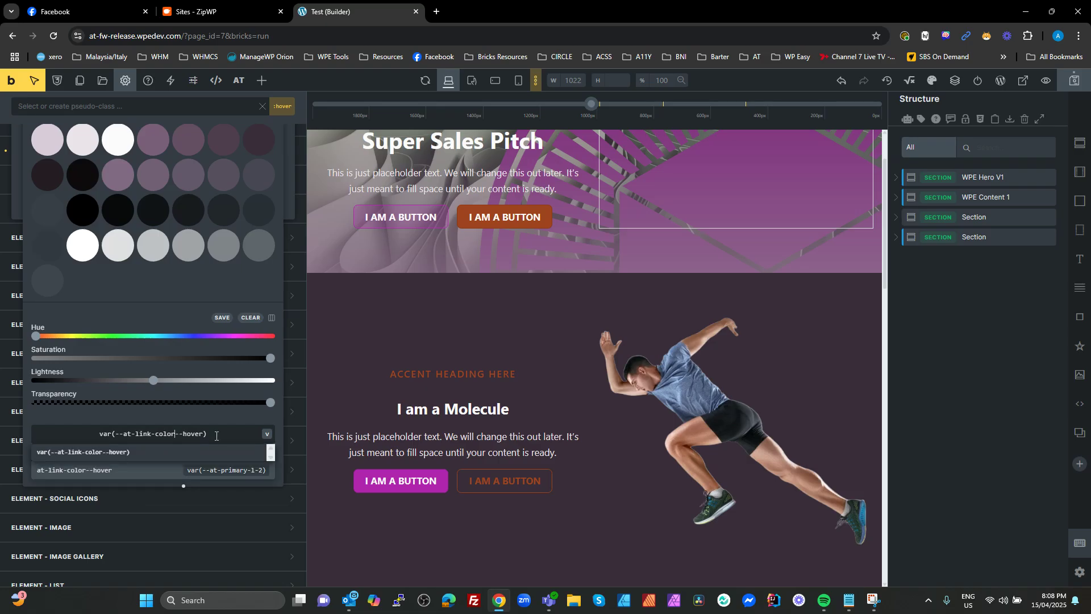
{"action": "key", "text": "Return"}
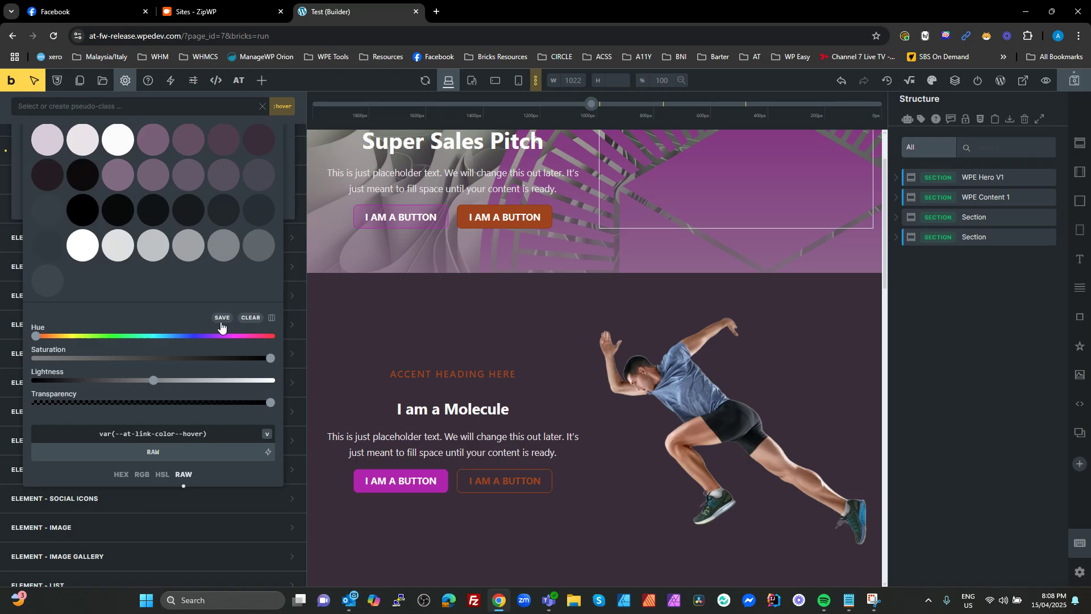
- Check that the :active link colour is var(--at-link-color--active), then collapse Links
{"action": "scroll", "coordinate": [204, 272], "scroll_direction": "up", "scroll_amount": 7}
{"action": "left_click", "coordinate": [65, 106]}
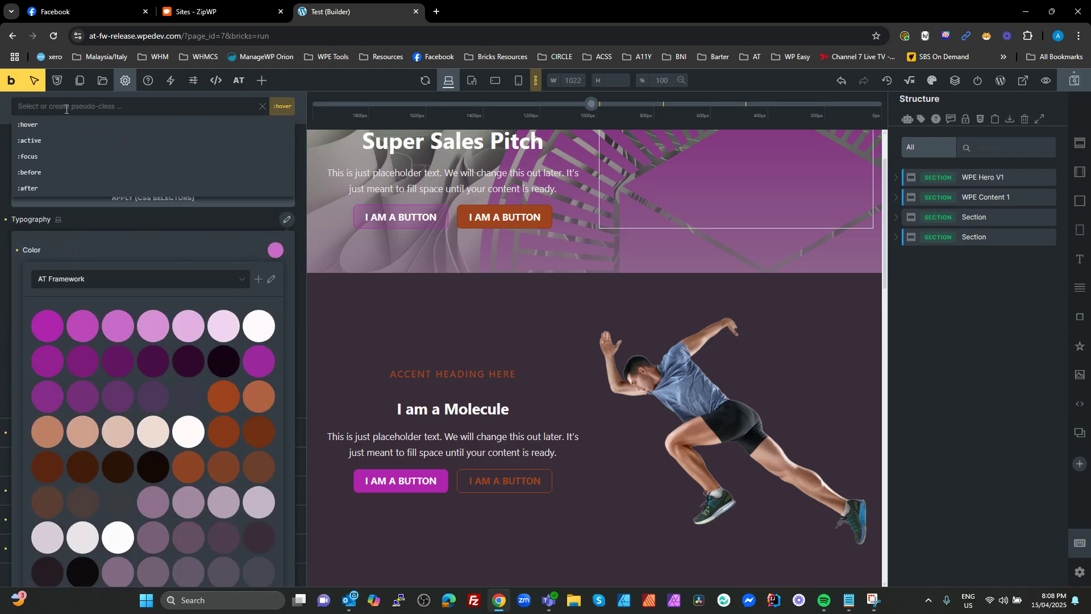
{"action": "left_click", "coordinate": [44, 147]}
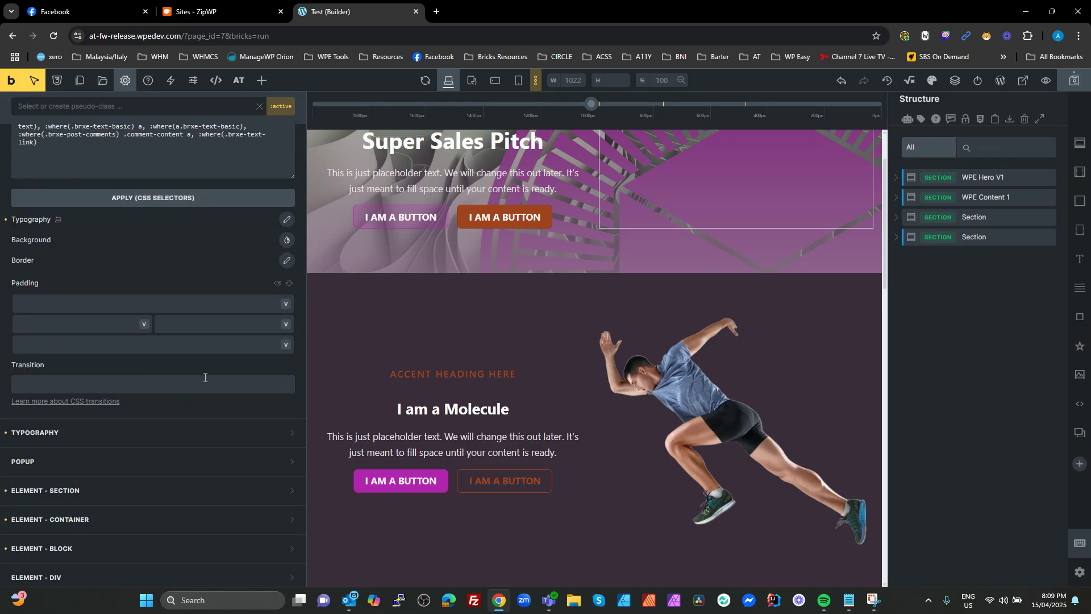
{"action": "left_click", "coordinate": [287, 220]}
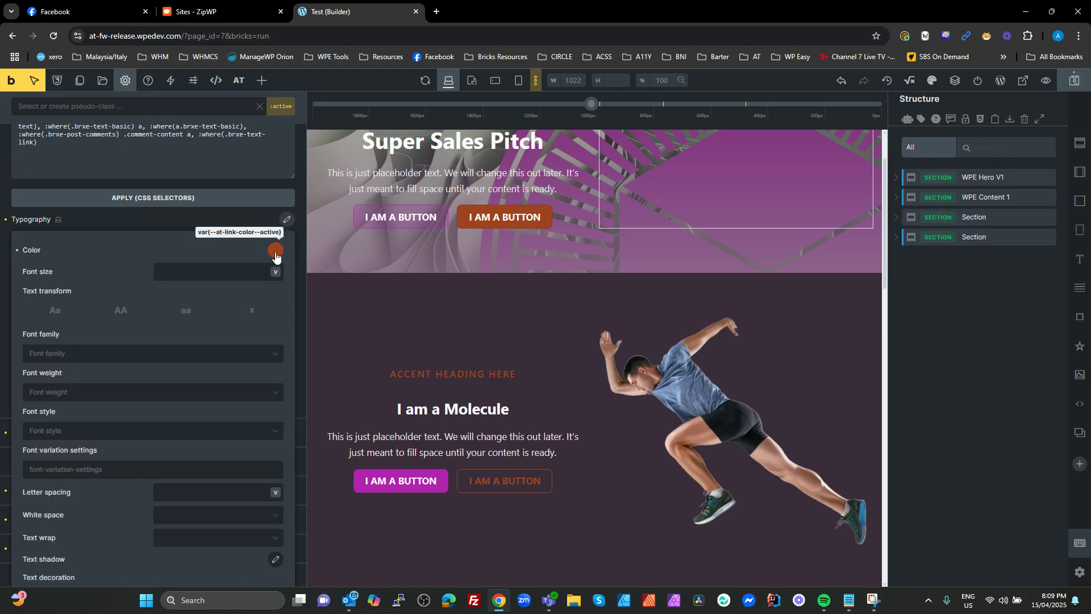
{"action": "left_click", "coordinate": [276, 250]}
{"action": "scroll", "coordinate": [228, 409], "scroll_direction": "down", "scroll_amount": 5}
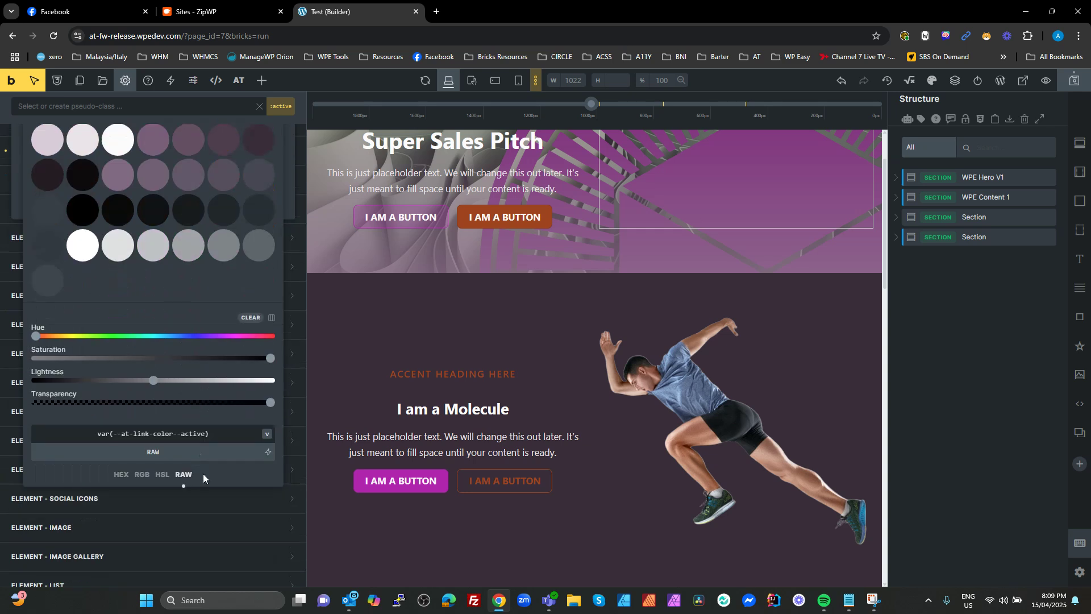
{"action": "triple_click", "coordinate": [215, 434]}
{"action": "scroll", "coordinate": [141, 408], "scroll_direction": "up", "scroll_amount": 5}
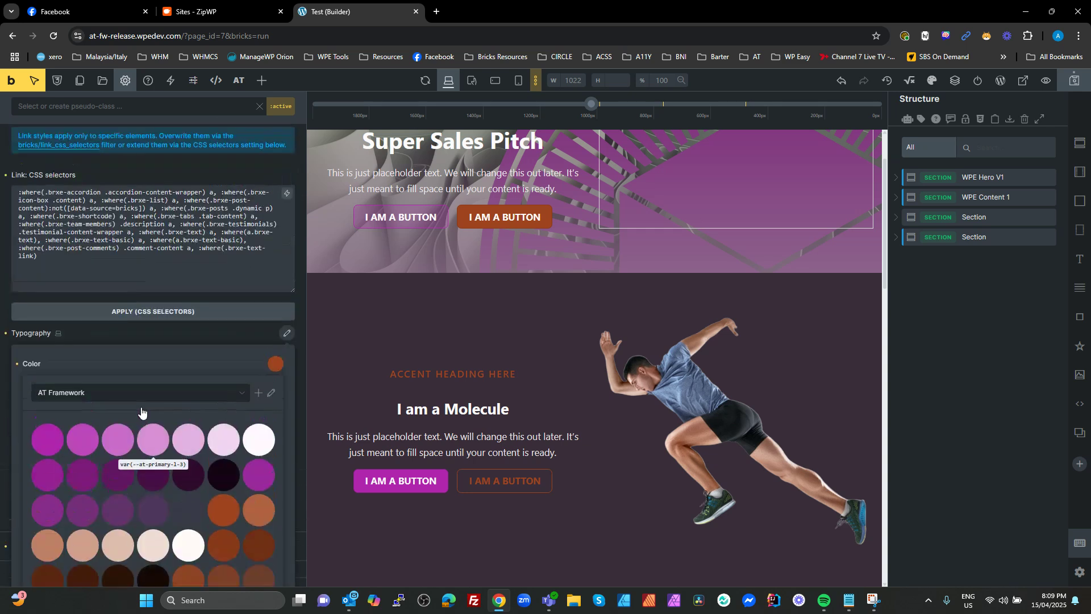
{"action": "left_click", "coordinate": [234, 336]}
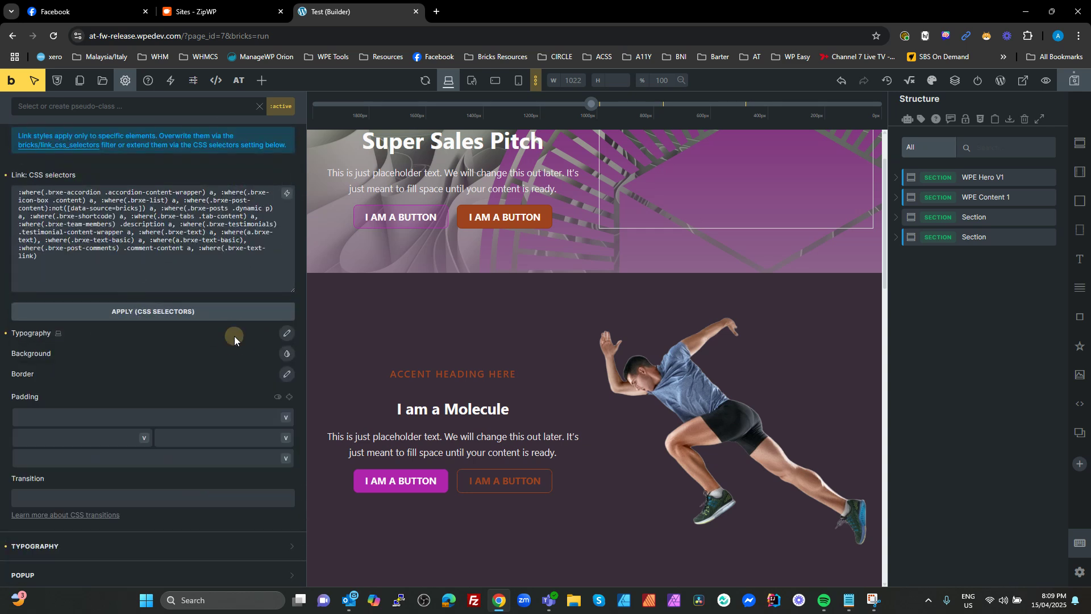
{"action": "scroll", "coordinate": [140, 301], "scroll_direction": "up", "scroll_amount": 1}
{"action": "scroll", "coordinate": [140, 301], "scroll_direction": "up", "scroll_amount": 2}
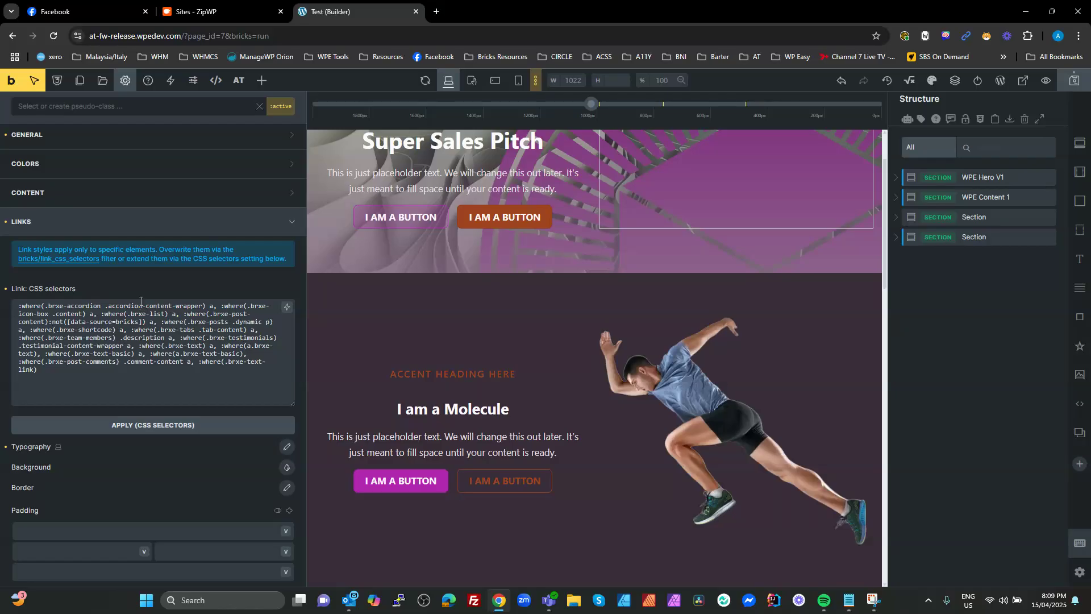
{"action": "left_click", "coordinate": [105, 224]}
- In normal state Typography, inspect HTML font-size calc(var(--base-font) / 16 * 100%) and its base-font variable
{"action": "left_click", "coordinate": [100, 253]}
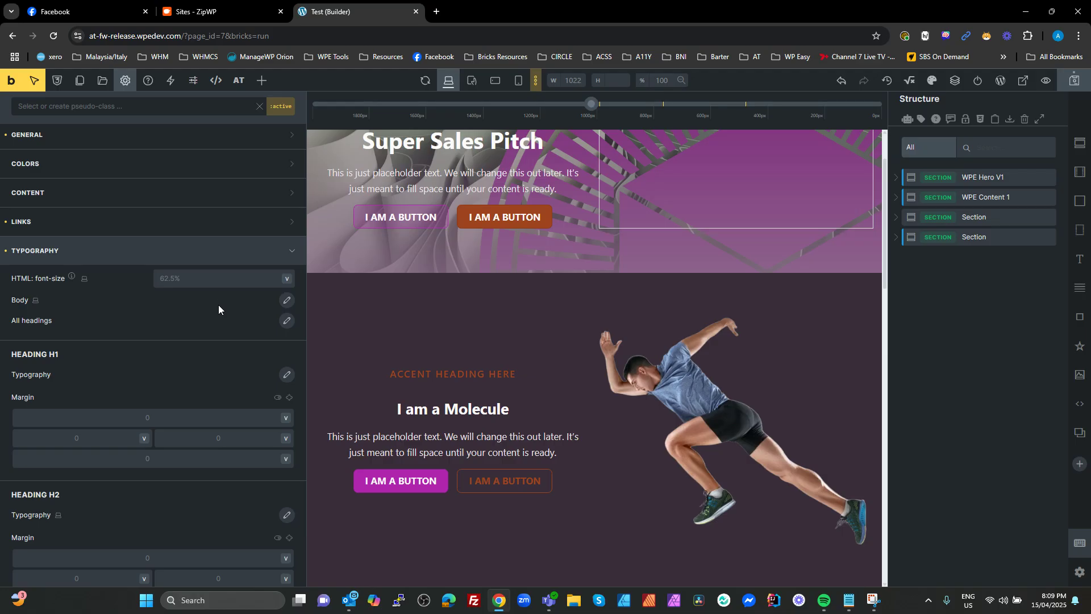
{"action": "left_click", "coordinate": [188, 279]}
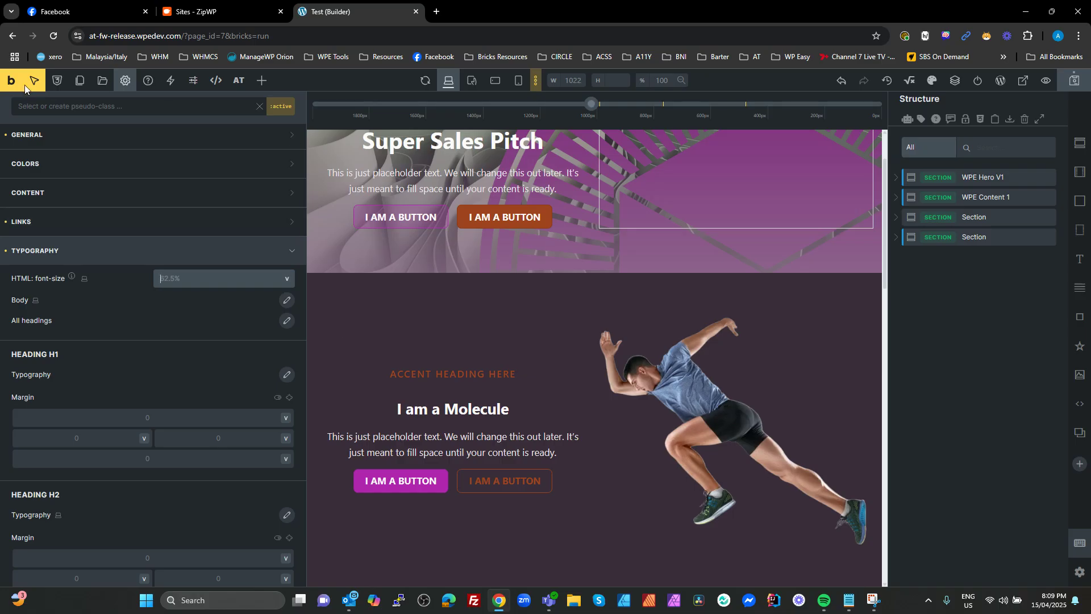
{"action": "left_click", "coordinate": [58, 84]}
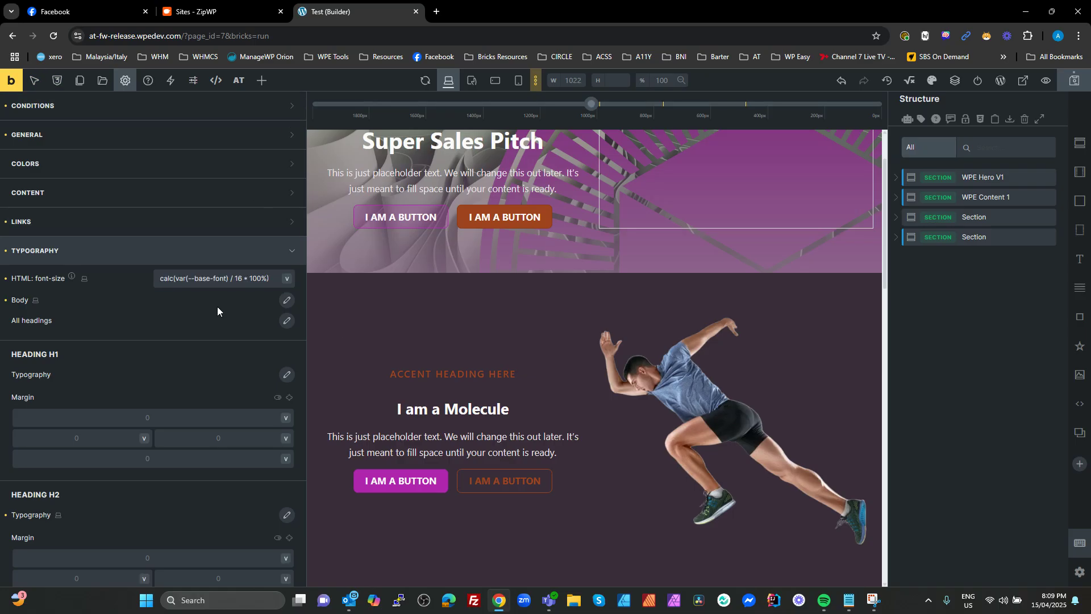
{"action": "left_click", "coordinate": [34, 82]}
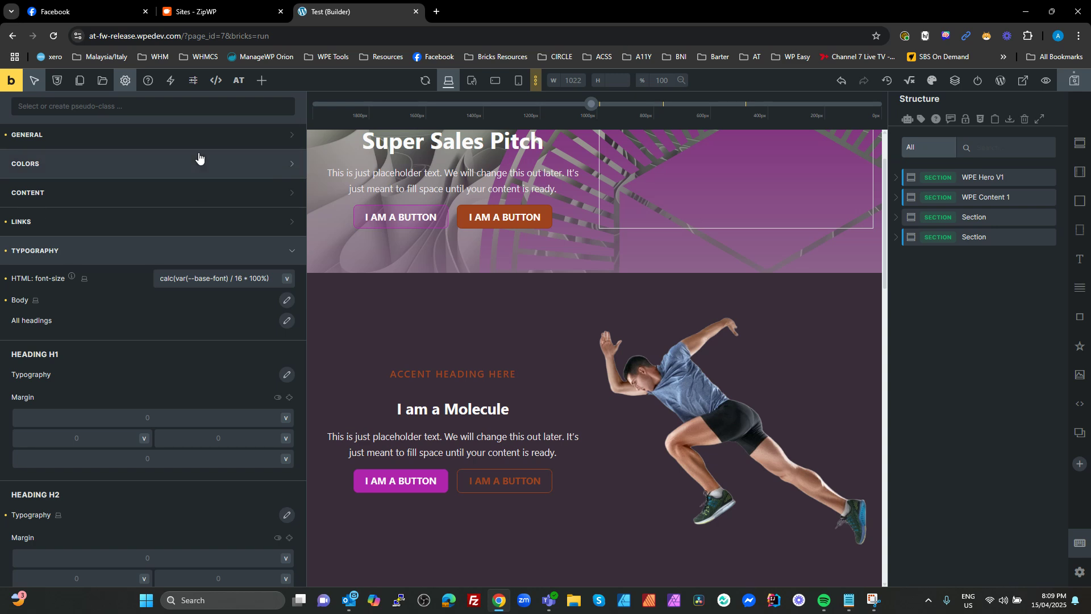
{"action": "left_click", "coordinate": [34, 80]}
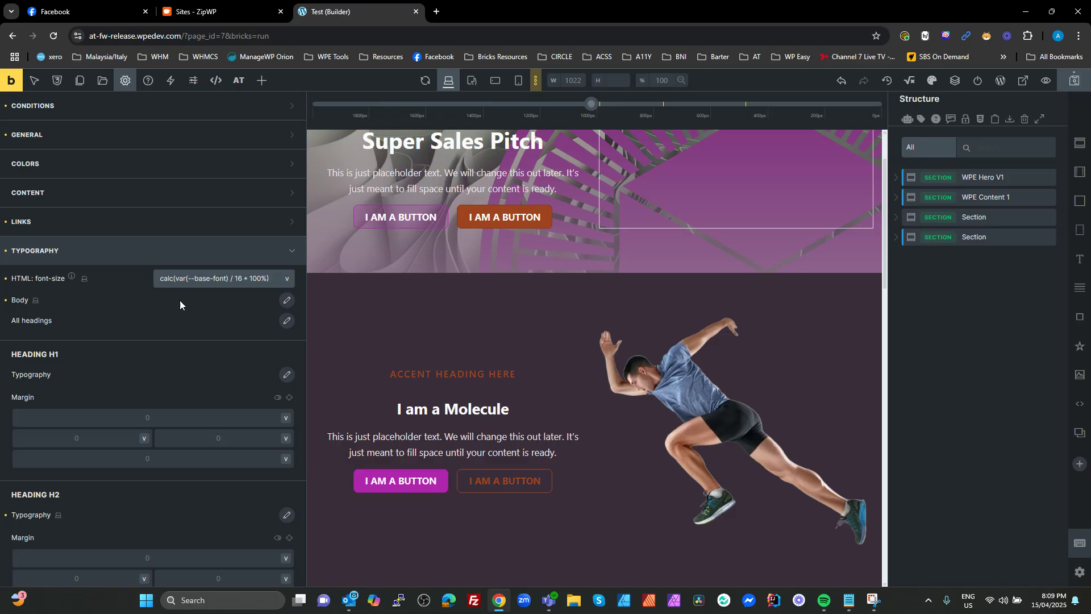
{"action": "left_click_drag", "start_coordinate": [276, 276], "coordinate": [148, 279]}
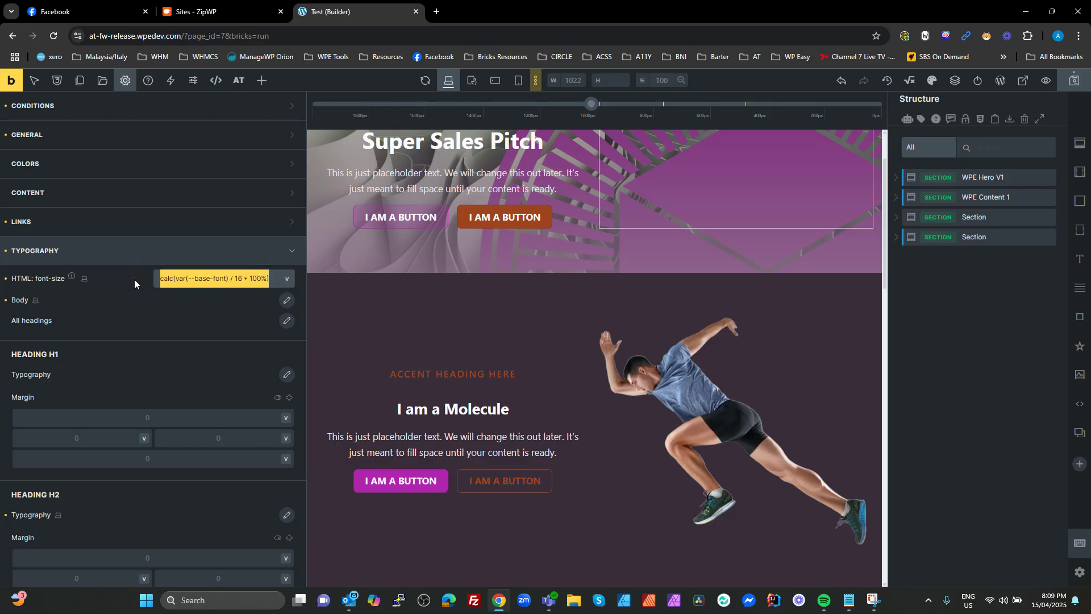
{"action": "left_click", "coordinate": [203, 279]}
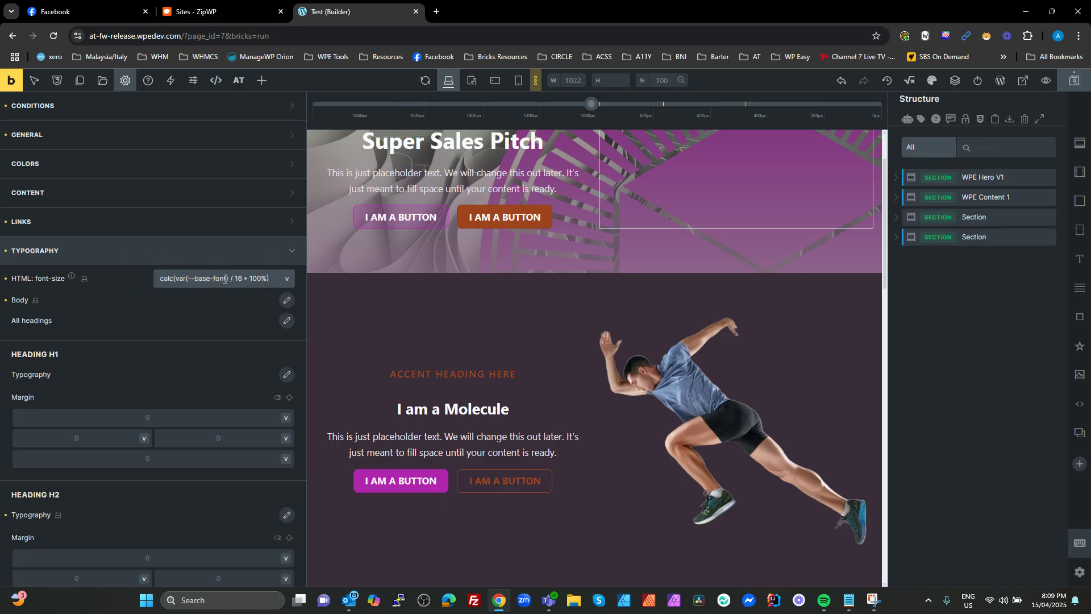
{"action": "left_click_drag", "start_coordinate": [225, 278], "coordinate": [178, 283]}
{"action": "left_click_drag", "start_coordinate": [277, 279], "coordinate": [152, 278]}
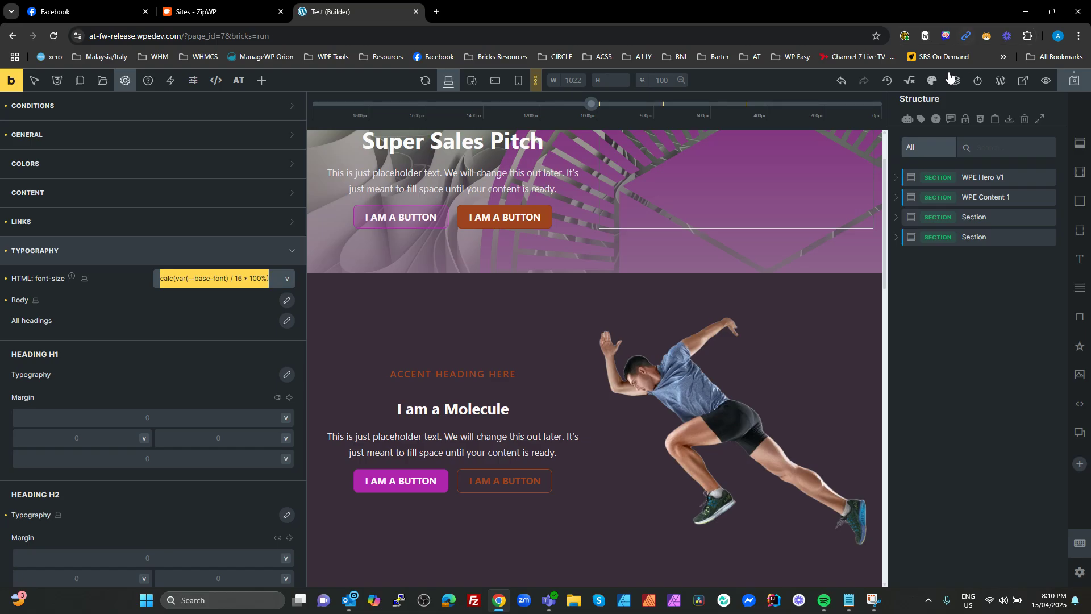
{"action": "left_click", "coordinate": [910, 80]}
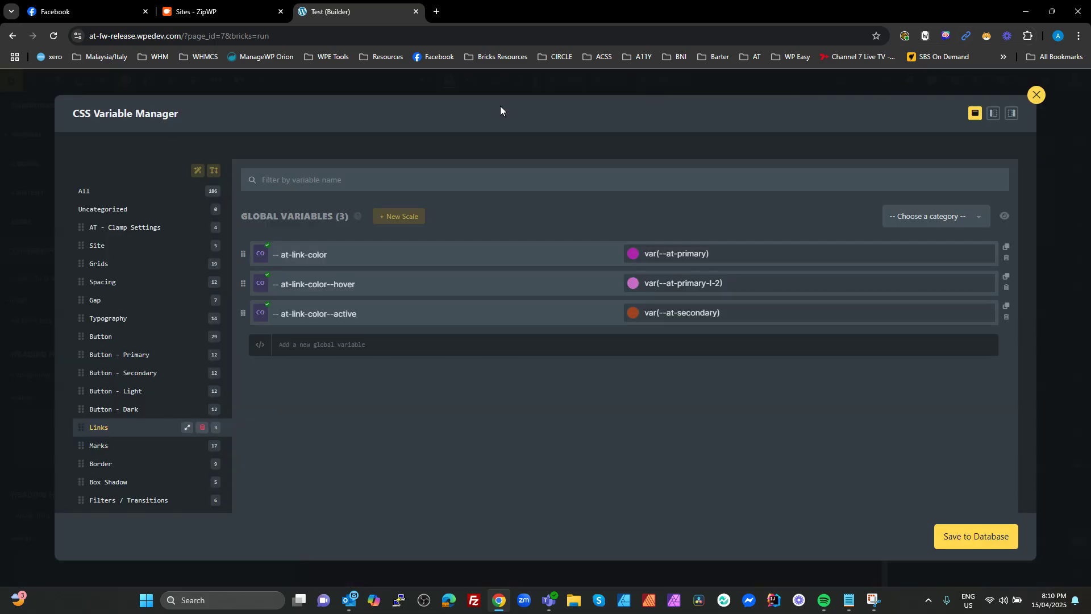
{"action": "left_click", "coordinate": [133, 224]}
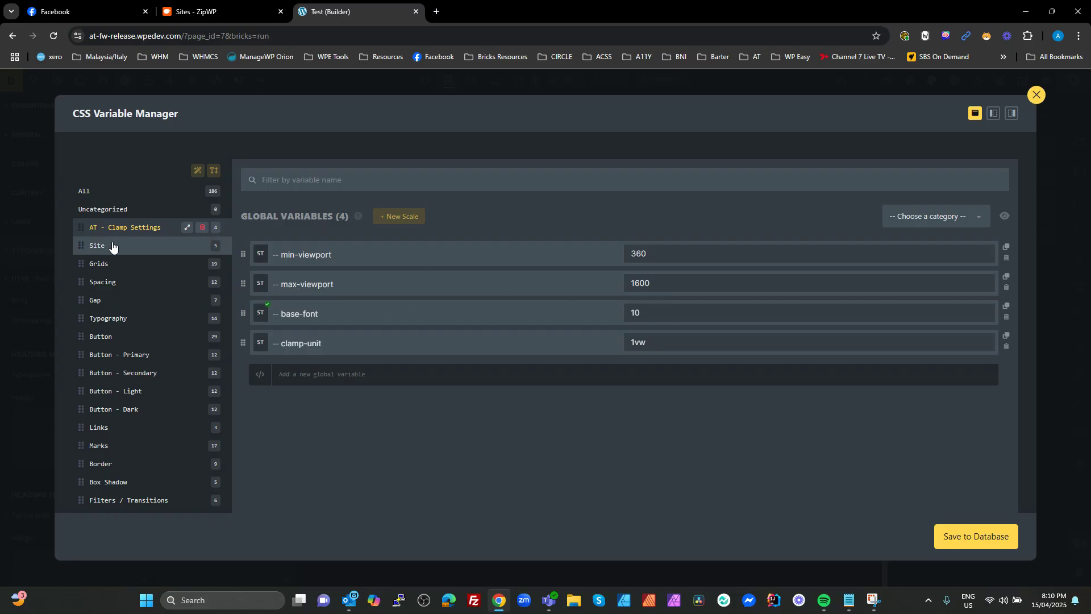
{"action": "left_click", "coordinate": [108, 282]}
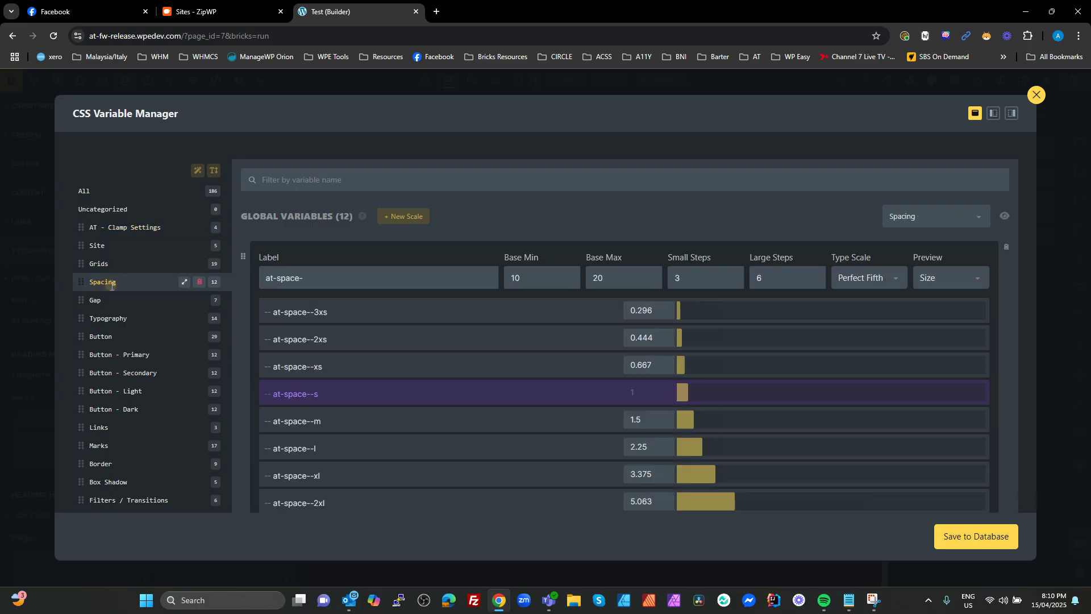
{"action": "double_click", "coordinate": [528, 285]}
{"action": "left_click", "coordinate": [601, 282]}
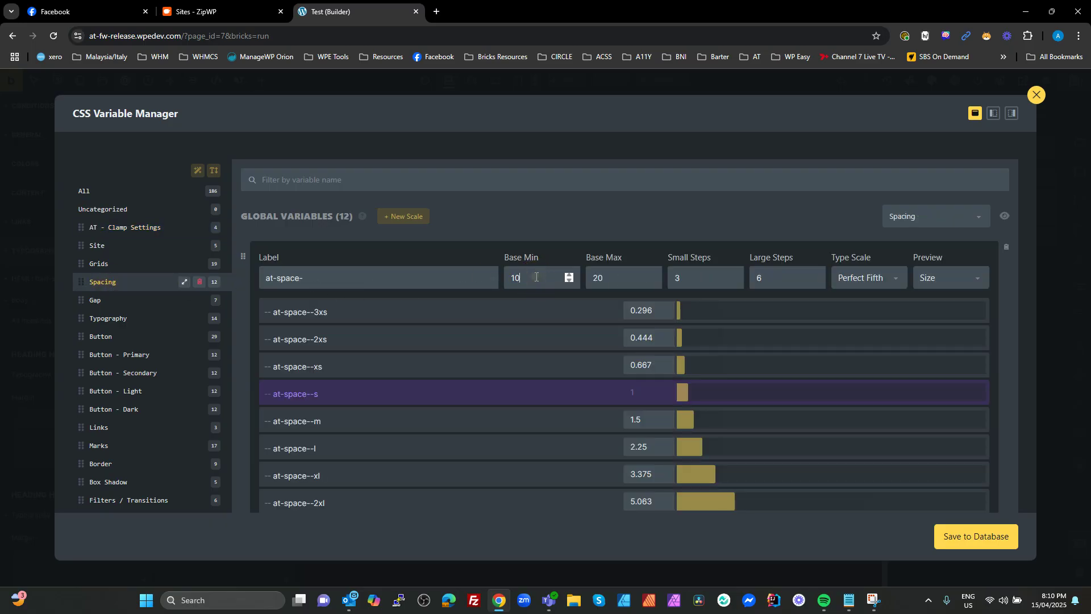
{"action": "double_click", "coordinate": [616, 279]}
{"action": "left_click", "coordinate": [126, 228]}
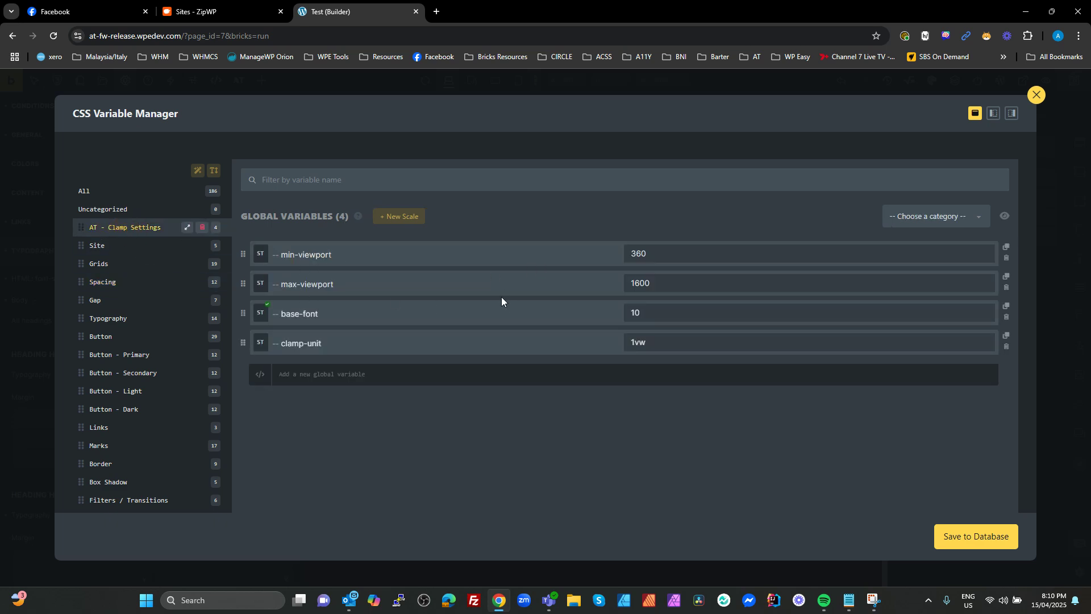
{"action": "double_click", "coordinate": [661, 307]}
{"action": "left_click", "coordinate": [646, 310]}
{"action": "double_click", "coordinate": [633, 311]}
{"action": "type", "text": "16"}
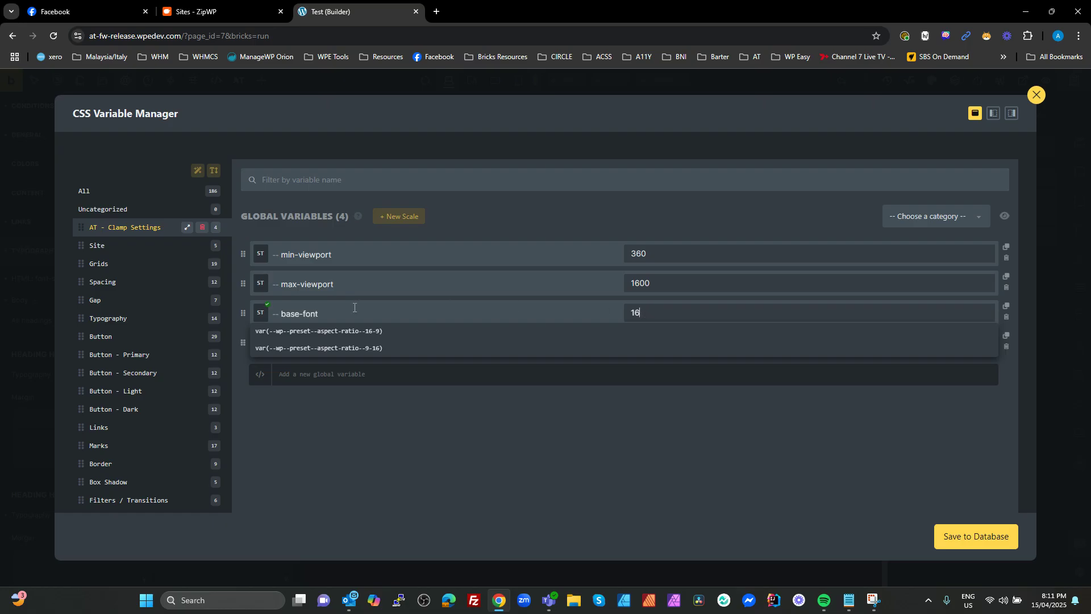
{"action": "left_click_drag", "start_coordinate": [271, 310], "coordinate": [328, 309]}
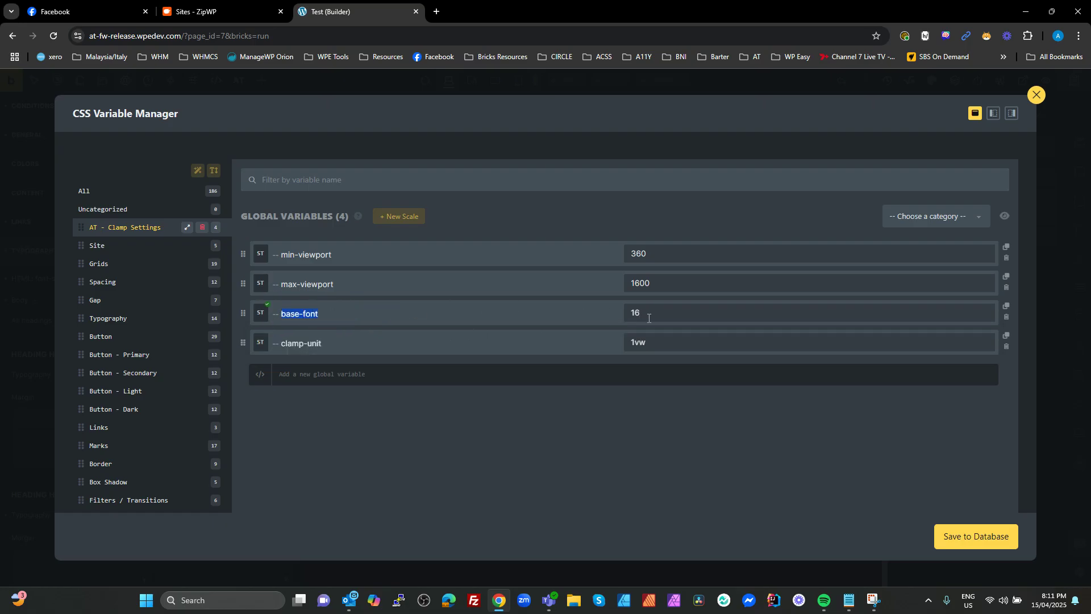
{"action": "left_click", "coordinate": [584, 310]}
{"action": "key", "text": "ctrl+a"}
{"action": "type", "text": "10"}
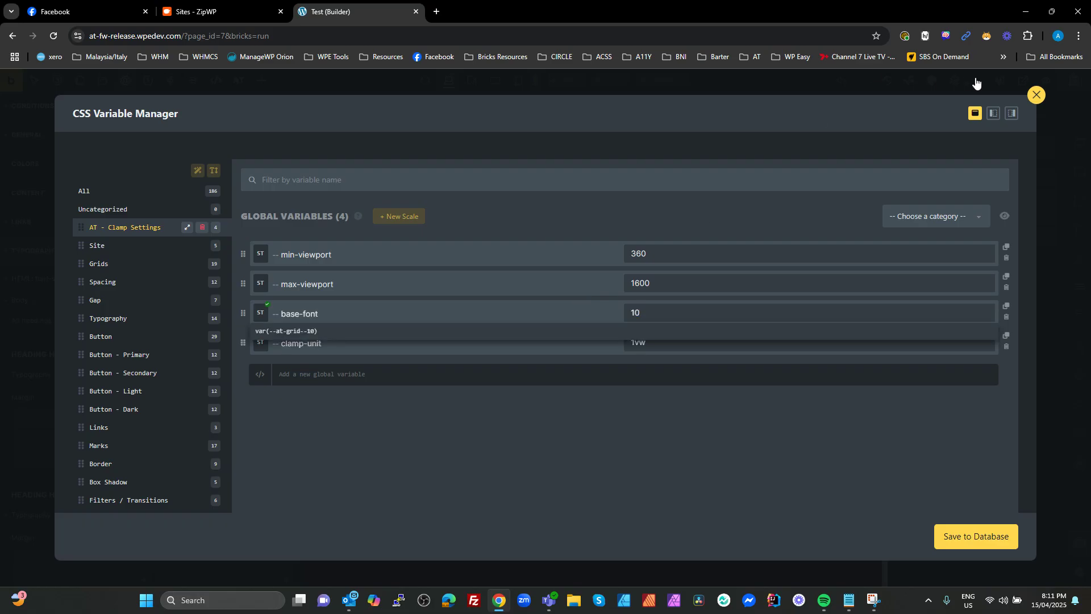
{"action": "left_click", "coordinate": [904, 149]}
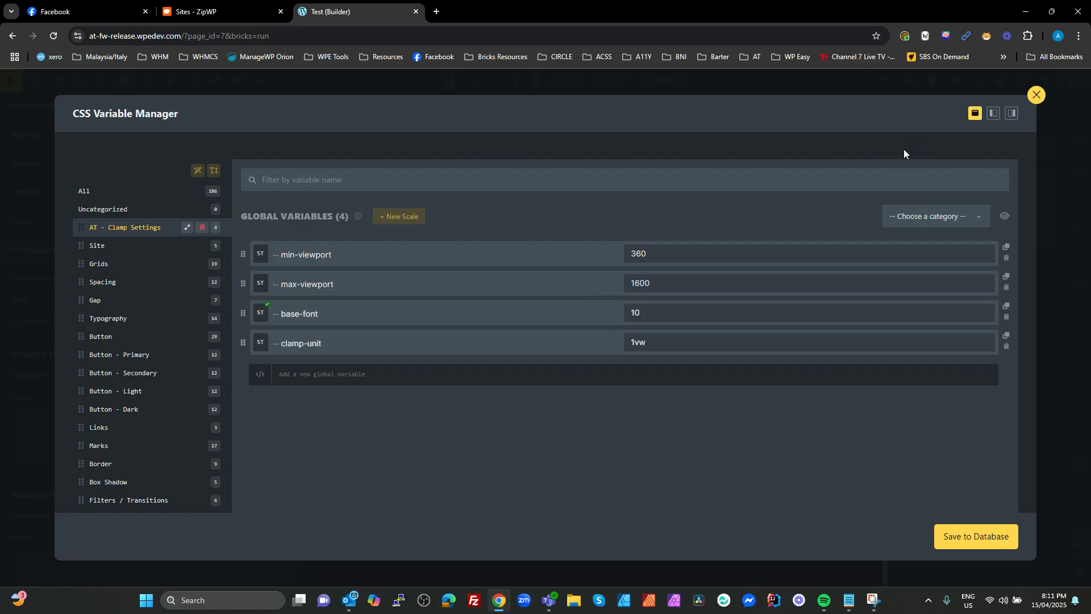
{"action": "left_click", "coordinate": [1036, 96]}
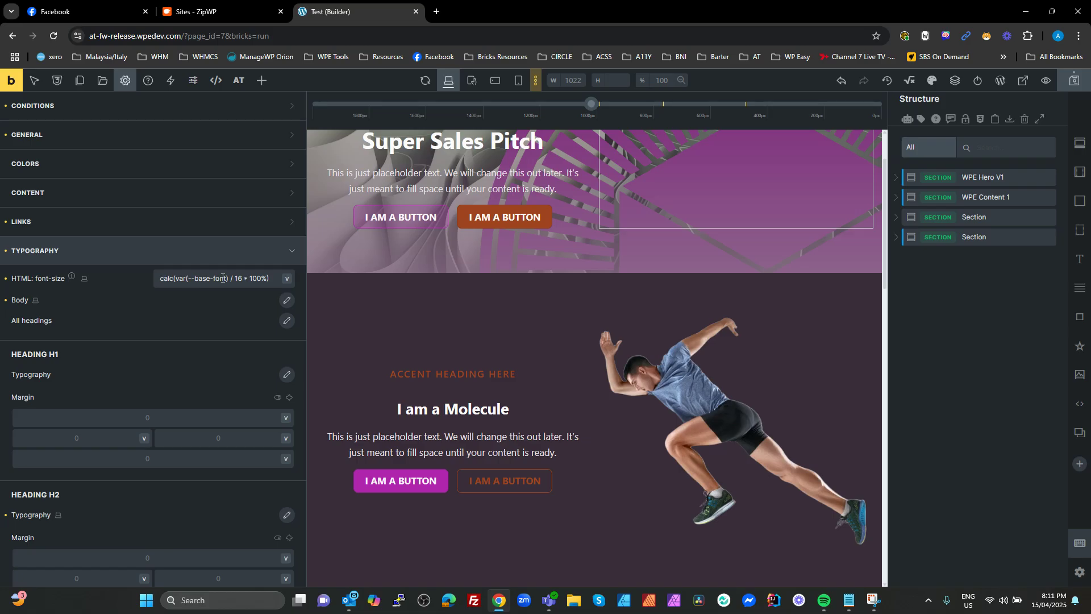
- Highlight the HTML font-size formula and open Body typography, showing font size var(--at-text--s)
{"action": "left_click_drag", "start_coordinate": [273, 281], "coordinate": [135, 279]}
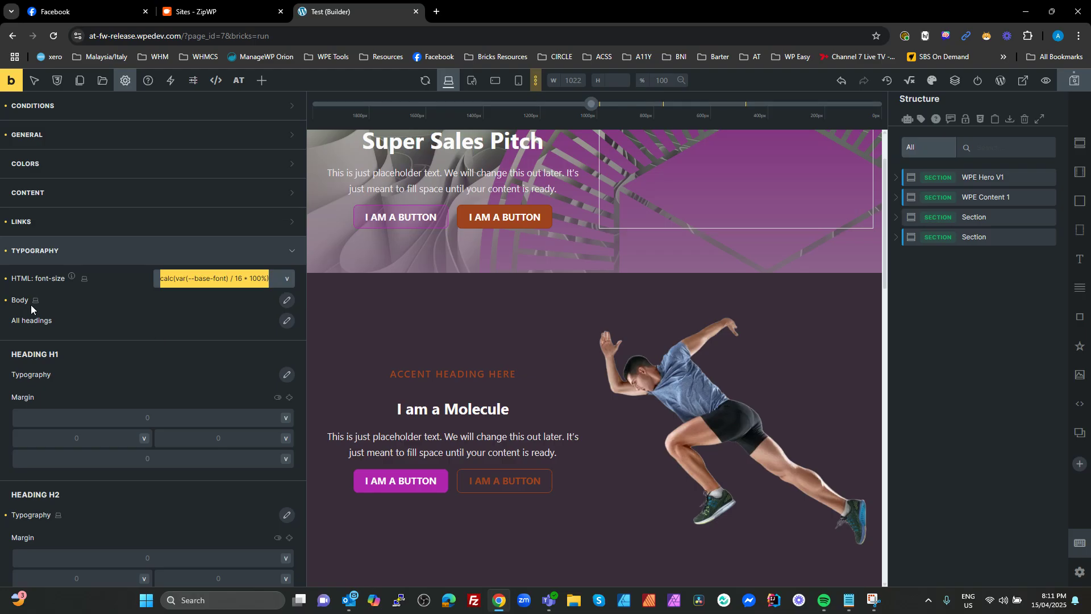
{"action": "left_click", "coordinate": [287, 300]}
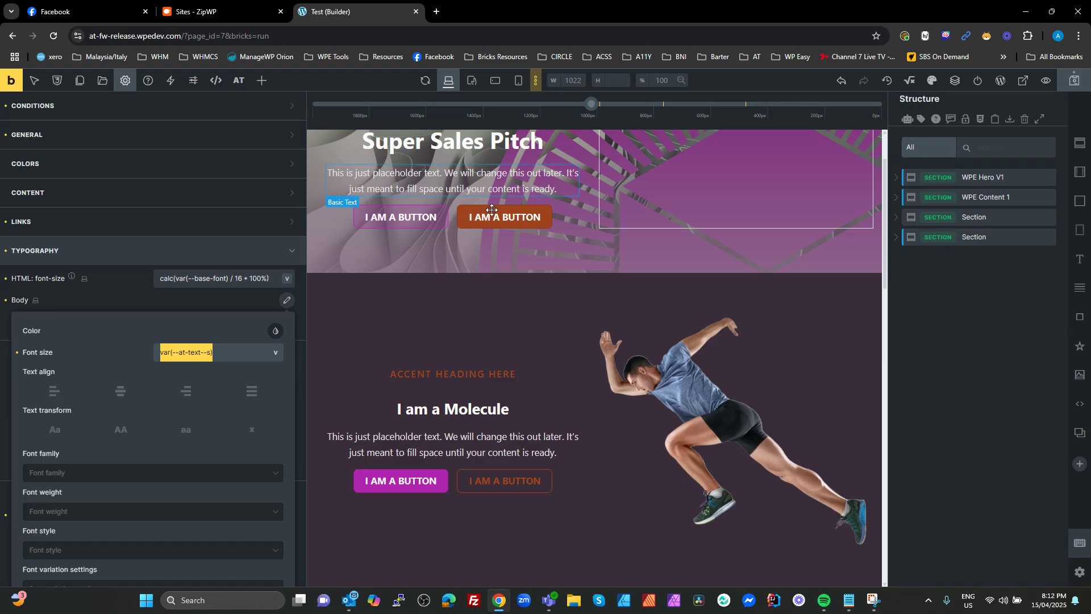
- Browse the Body font family, white space and text wrap options without changes, then close Body typography
{"action": "left_click", "coordinate": [118, 292]}
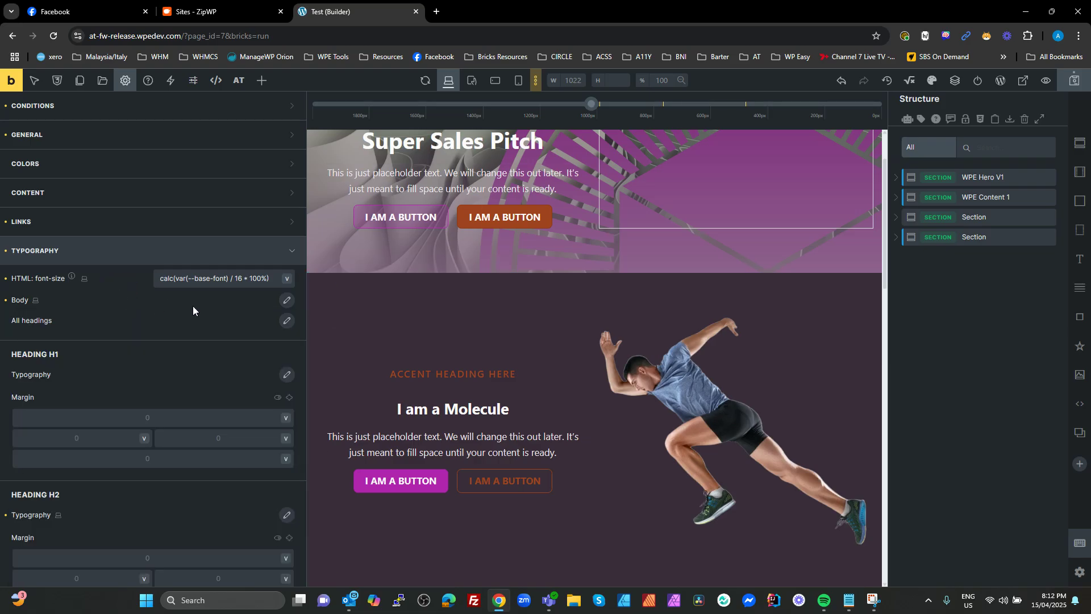
{"action": "left_click", "coordinate": [286, 300]}
{"action": "scroll", "coordinate": [246, 321], "scroll_direction": "down", "scroll_amount": 3}
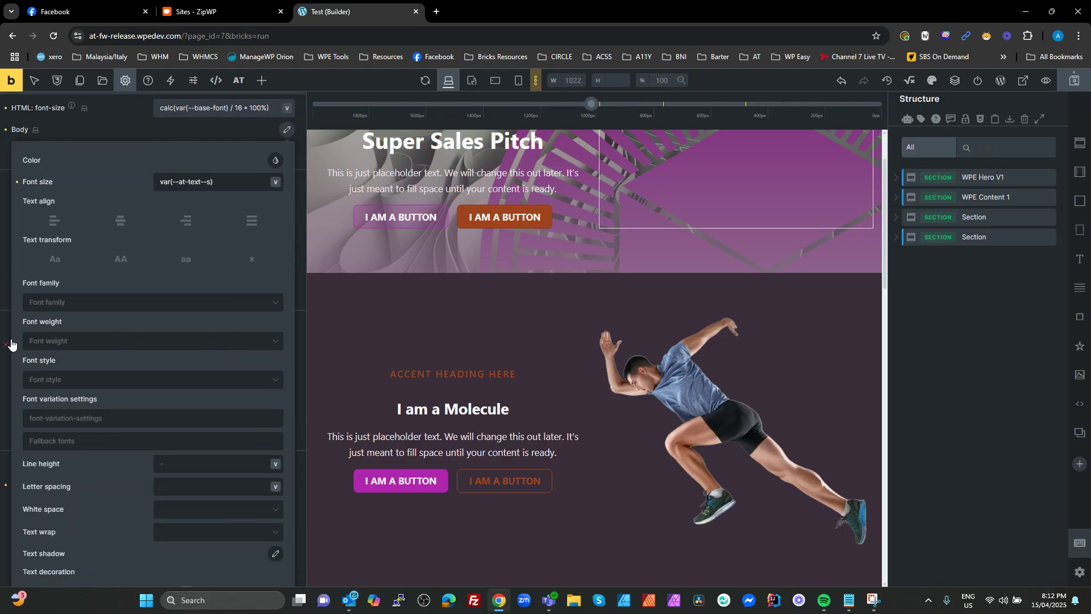
{"action": "left_click", "coordinate": [63, 305]}
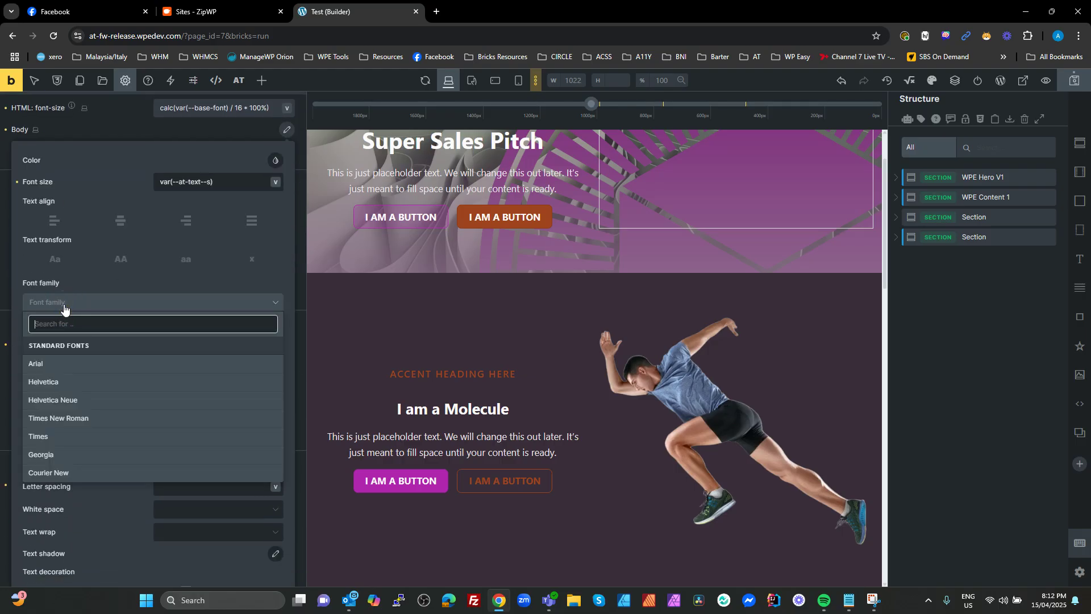
{"action": "left_click", "coordinate": [64, 306]}
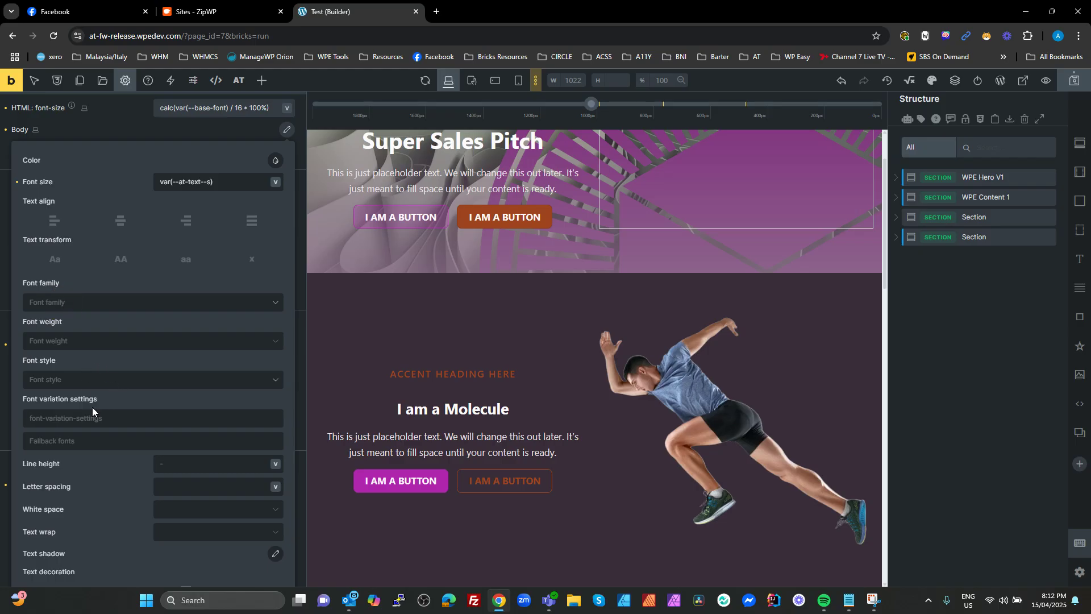
{"action": "left_click", "coordinate": [190, 514]}
{"action": "left_click", "coordinate": [190, 514]}
{"action": "left_click", "coordinate": [190, 531]}
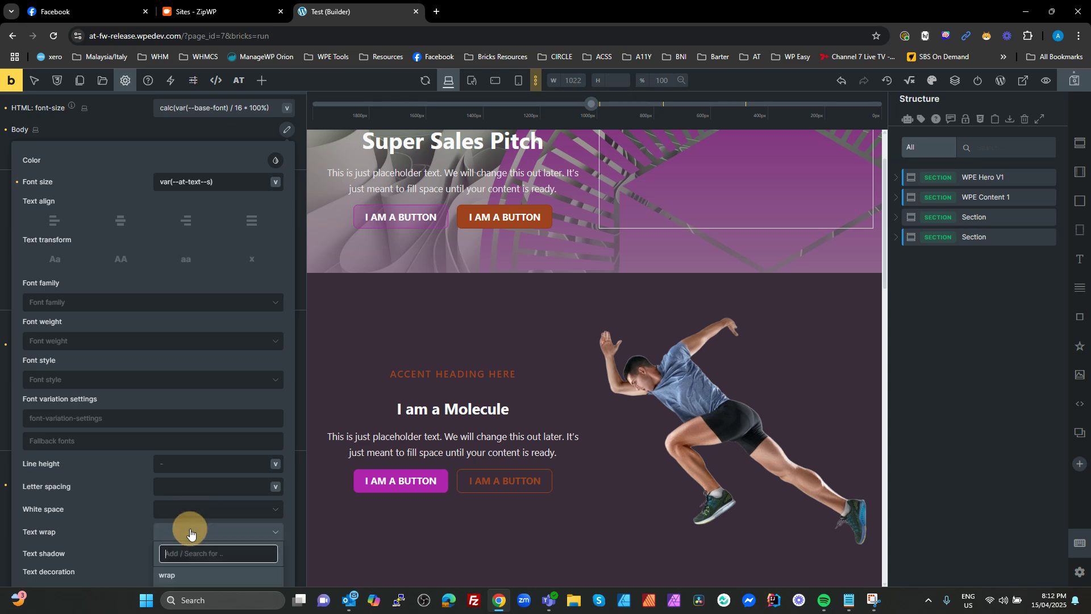
{"action": "left_click", "coordinate": [190, 532]}
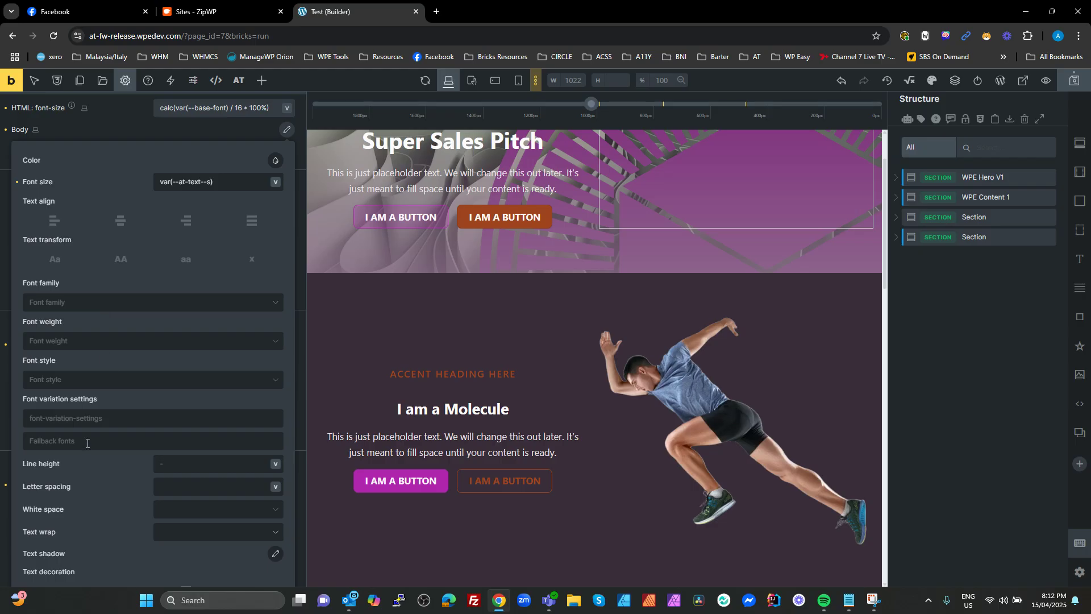
{"action": "left_click", "coordinate": [106, 121]}
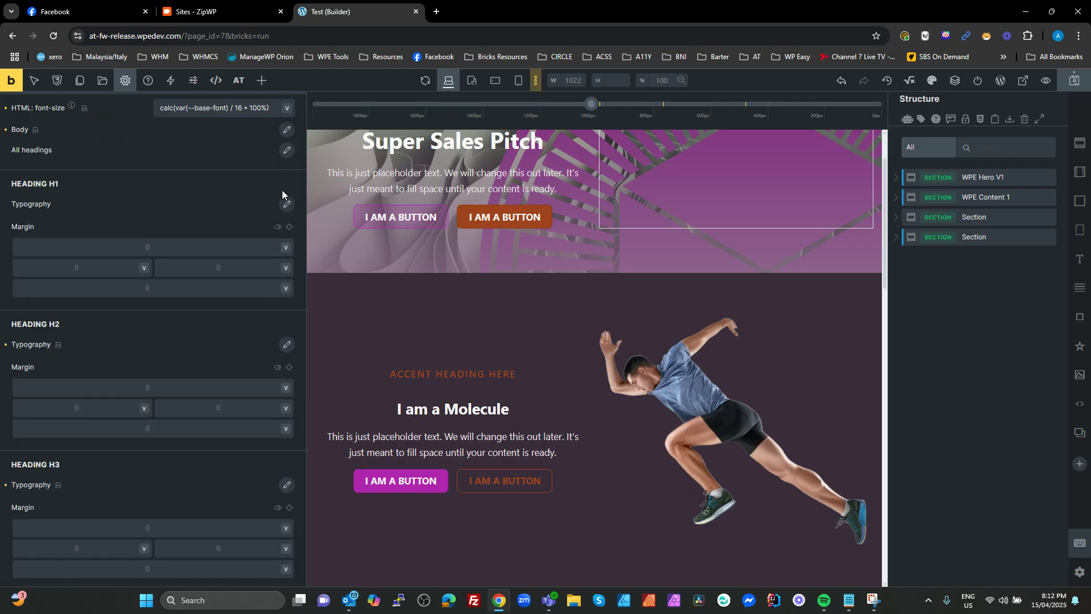
- Inspect the H1 and H2 typography settings; H2 uses var(--at-heading--l)
{"action": "left_click", "coordinate": [287, 204]}
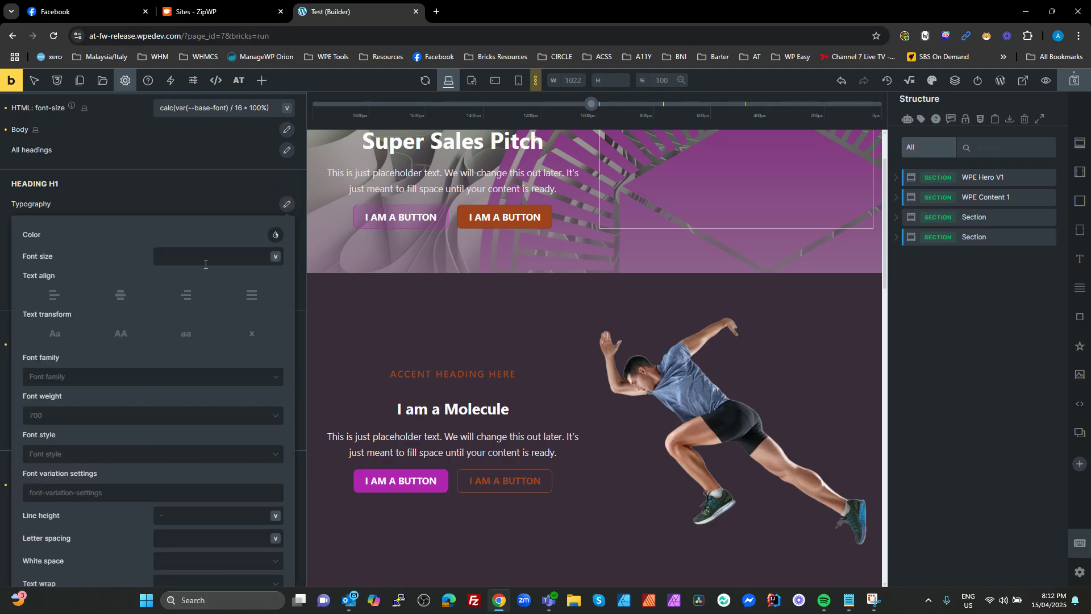
{"action": "left_click", "coordinate": [202, 186]}
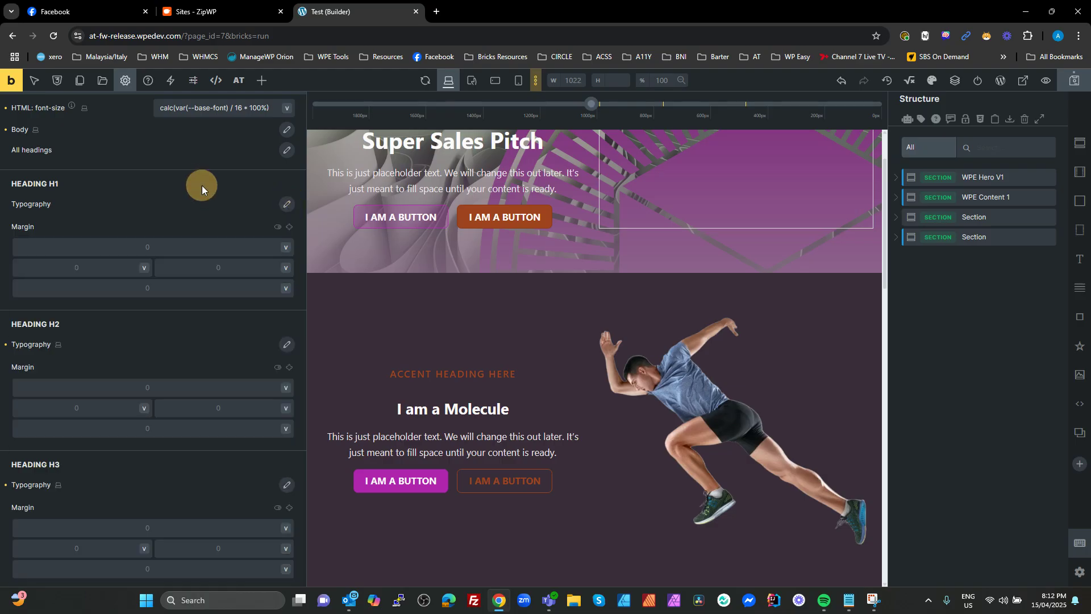
{"action": "left_click", "coordinate": [287, 345]}
{"action": "left_click_drag", "start_coordinate": [250, 396], "coordinate": [63, 373]}
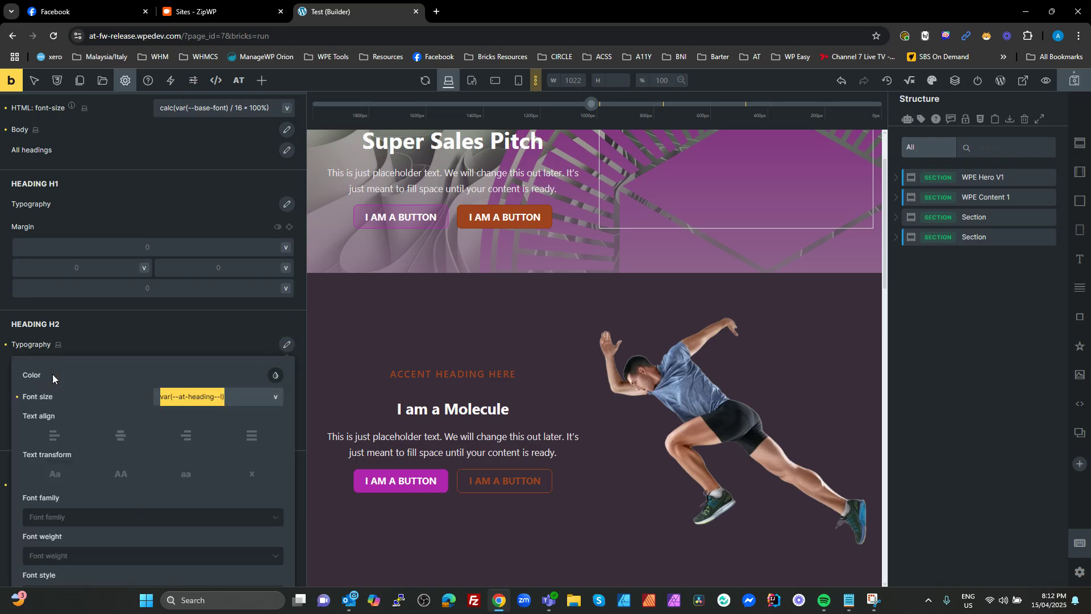
{"action": "left_click", "coordinate": [231, 188]}
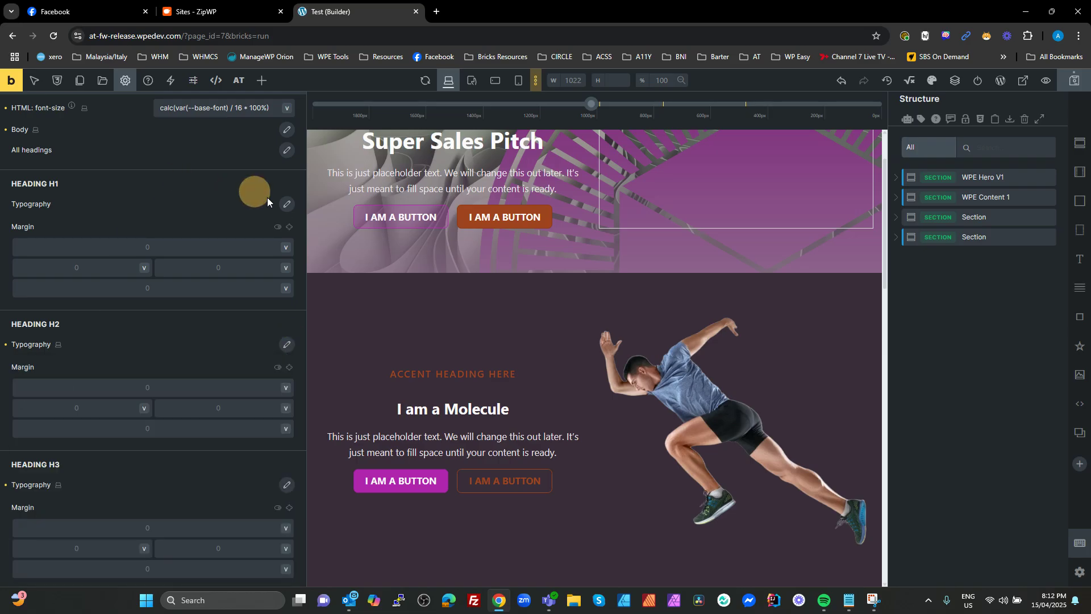
- Set the Heading H1 font size to var(--at-heading--xl)
{"action": "left_click", "coordinate": [285, 205]}
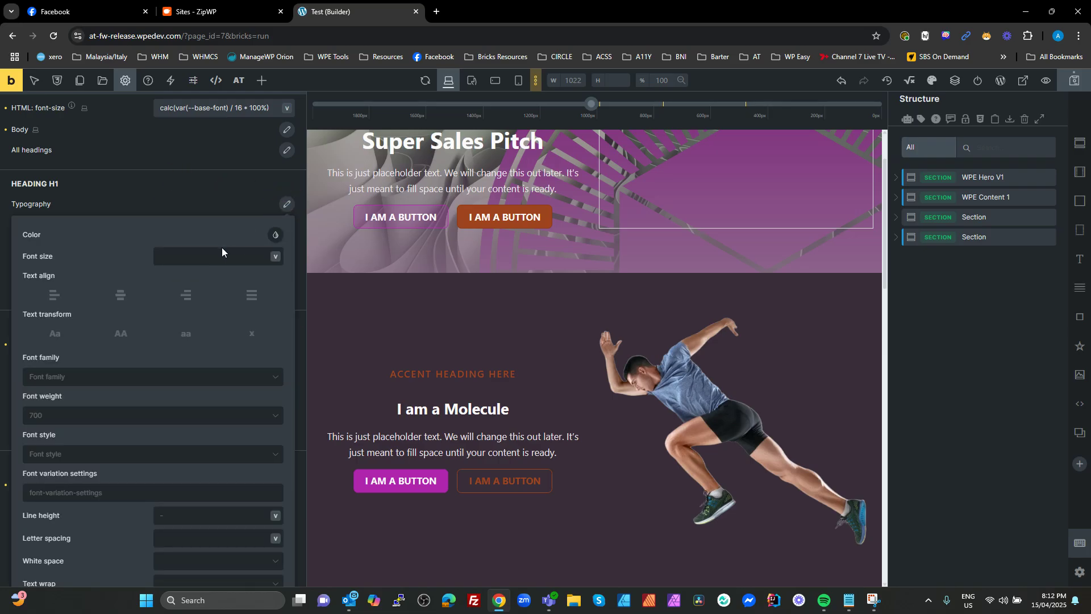
{"action": "left_click", "coordinate": [189, 254]}
{"action": "type", "text": "heading--m)"}
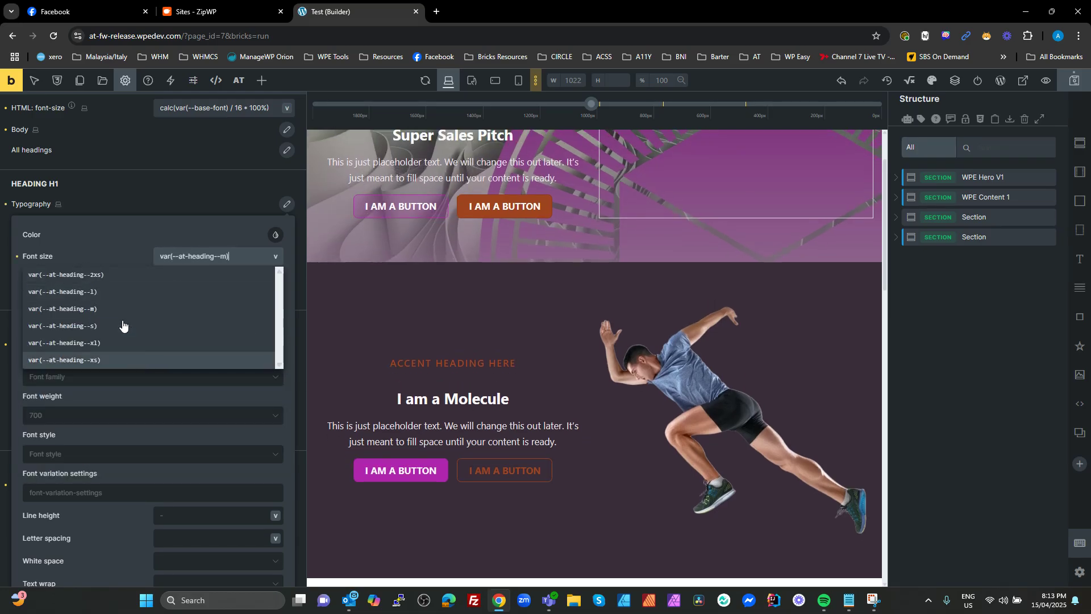
{"action": "left_click", "coordinate": [131, 292]}
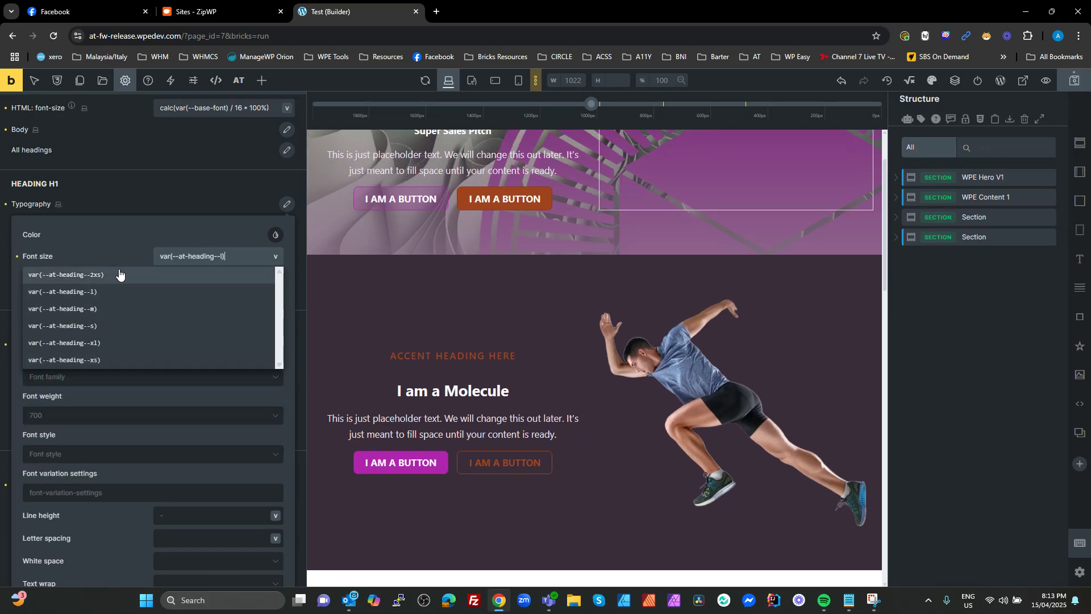
{"action": "left_click", "coordinate": [99, 342]}
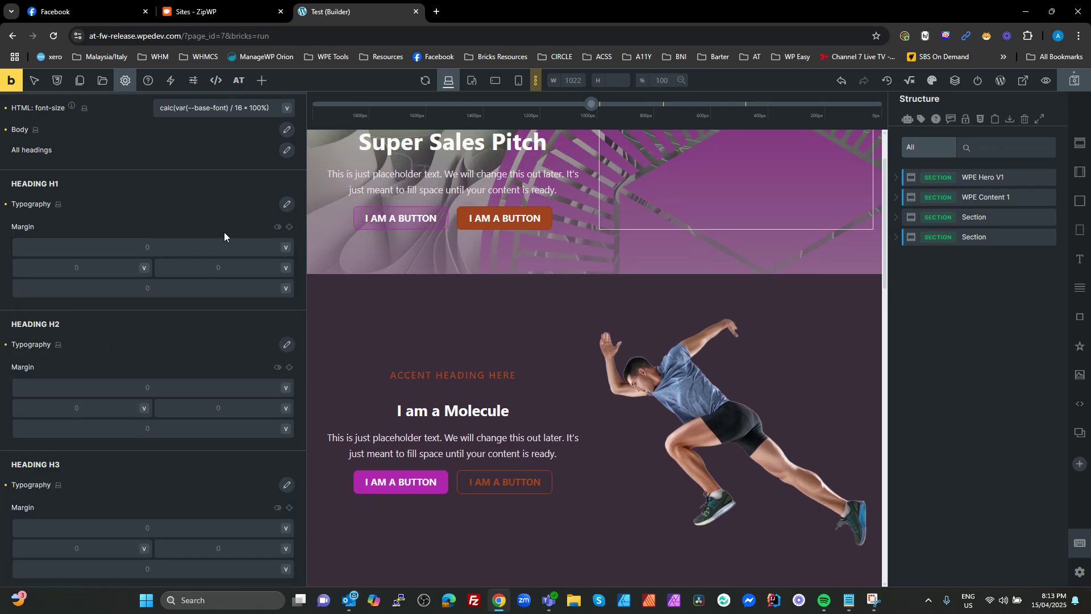
{"action": "scroll", "coordinate": [224, 232], "scroll_direction": "up", "scroll_amount": 1}
- Compare H1, H2 and H3 font sizes; H3 uses var(--at-heading--m) with weight 700
{"action": "left_click", "coordinate": [287, 263]}
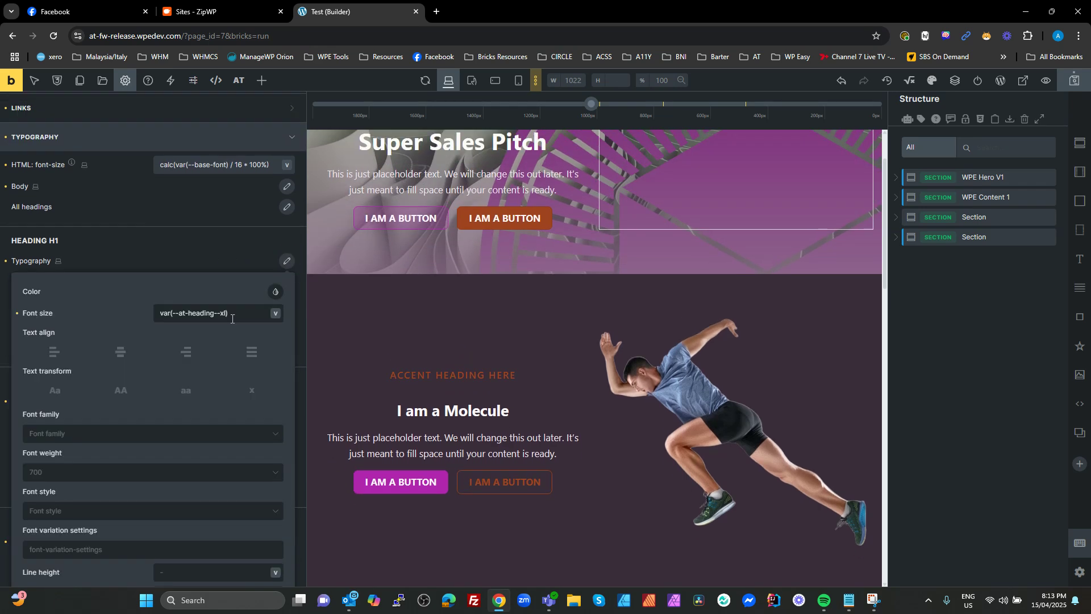
{"action": "left_click", "coordinate": [250, 254]}
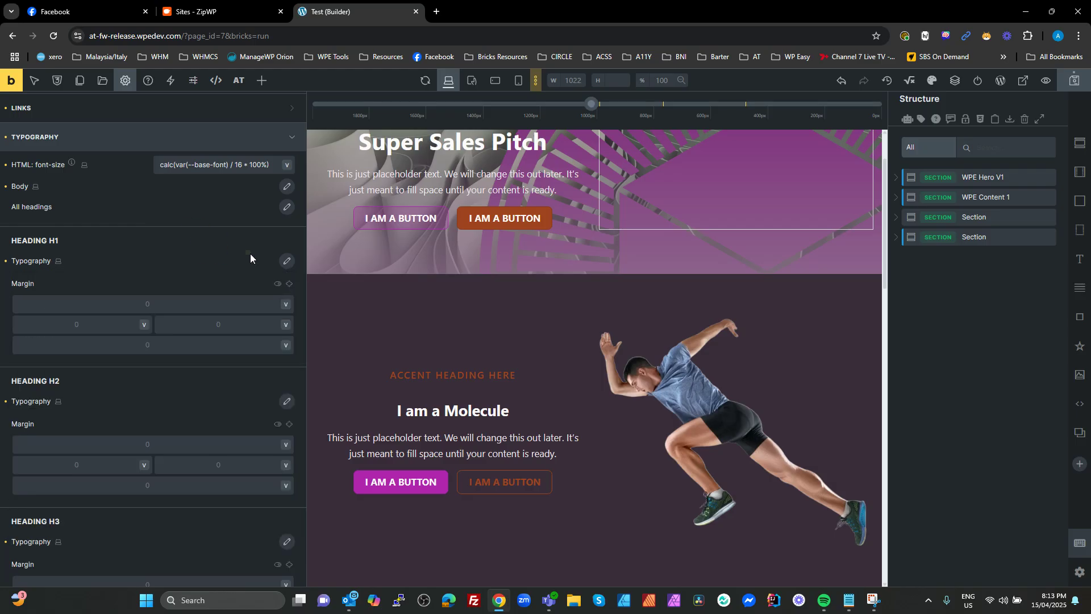
{"action": "left_click", "coordinate": [287, 401]}
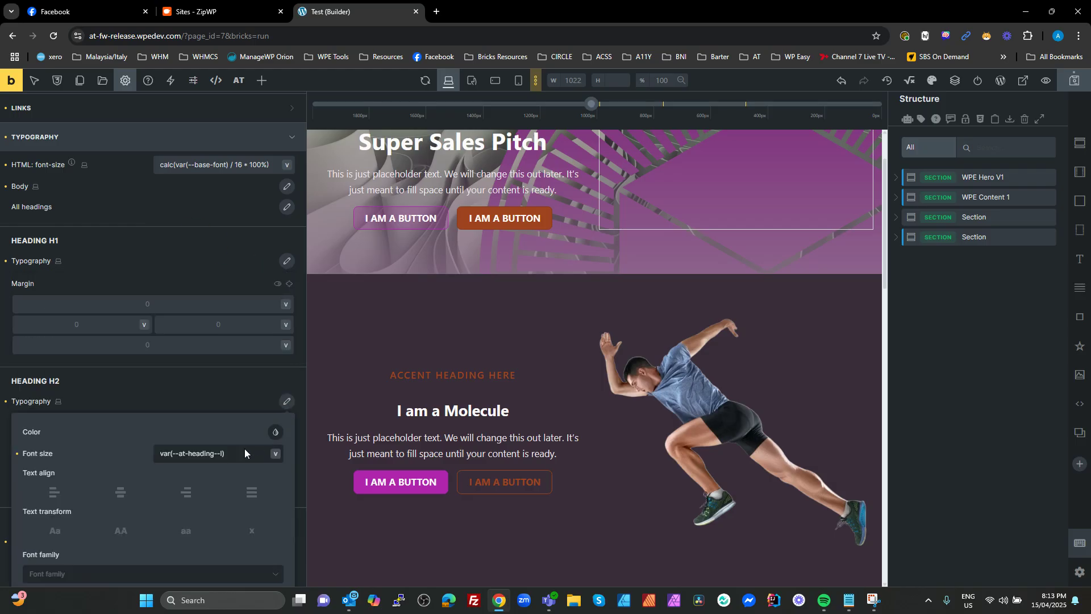
{"action": "left_click", "coordinate": [247, 414]}
{"action": "scroll", "coordinate": [284, 492], "scroll_direction": "down", "scroll_amount": 1}
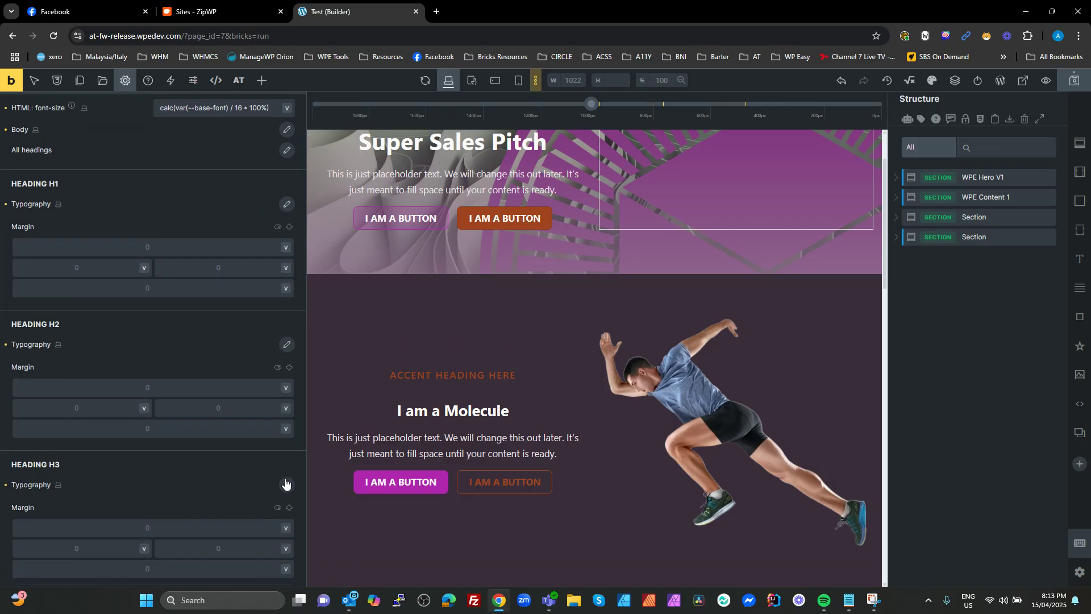
{"action": "left_click", "coordinate": [286, 483]}
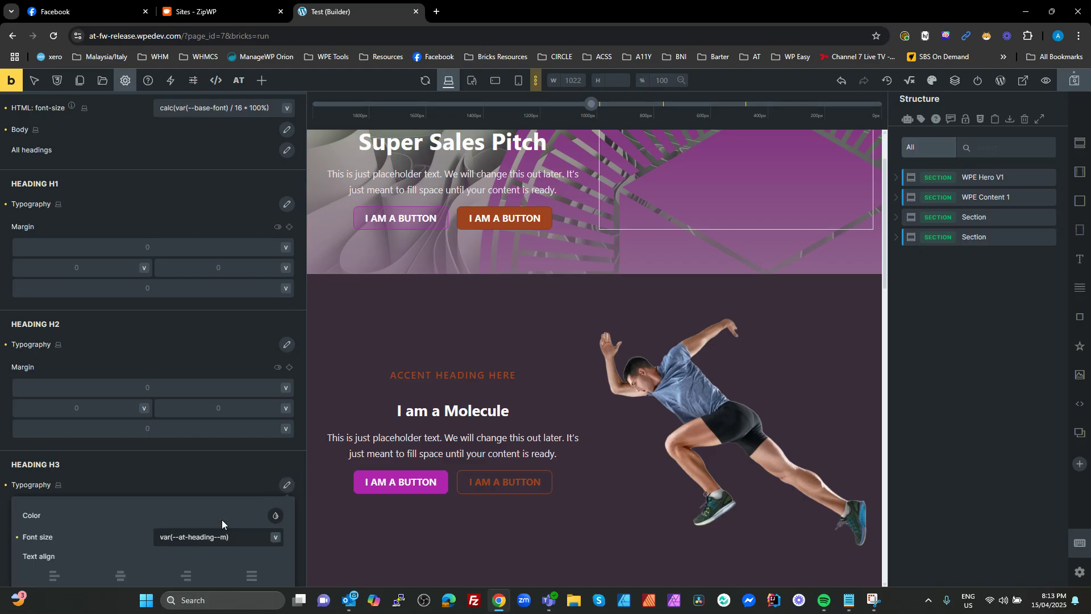
{"action": "scroll", "coordinate": [241, 469], "scroll_direction": "down", "scroll_amount": 1}
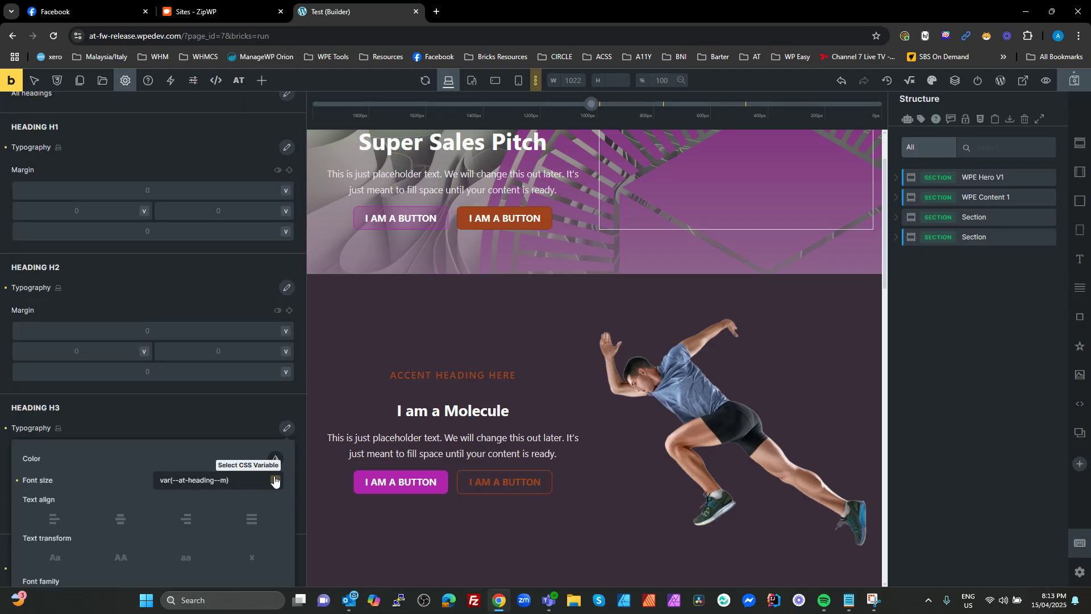
{"action": "scroll", "coordinate": [280, 466], "scroll_direction": "down", "scroll_amount": 2}
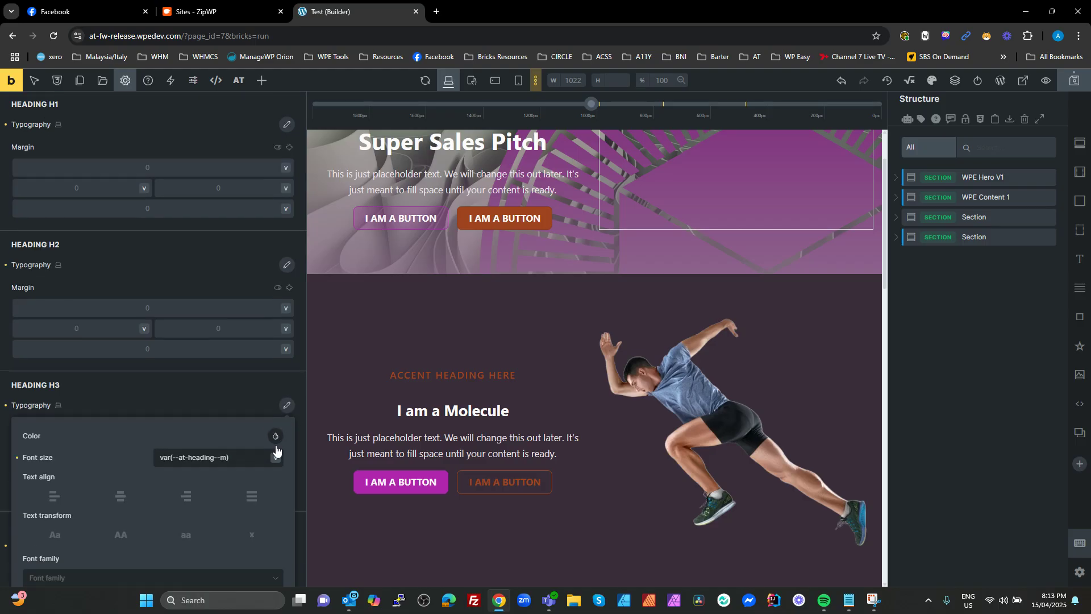
{"action": "scroll", "coordinate": [122, 523], "scroll_direction": "down", "scroll_amount": 1}
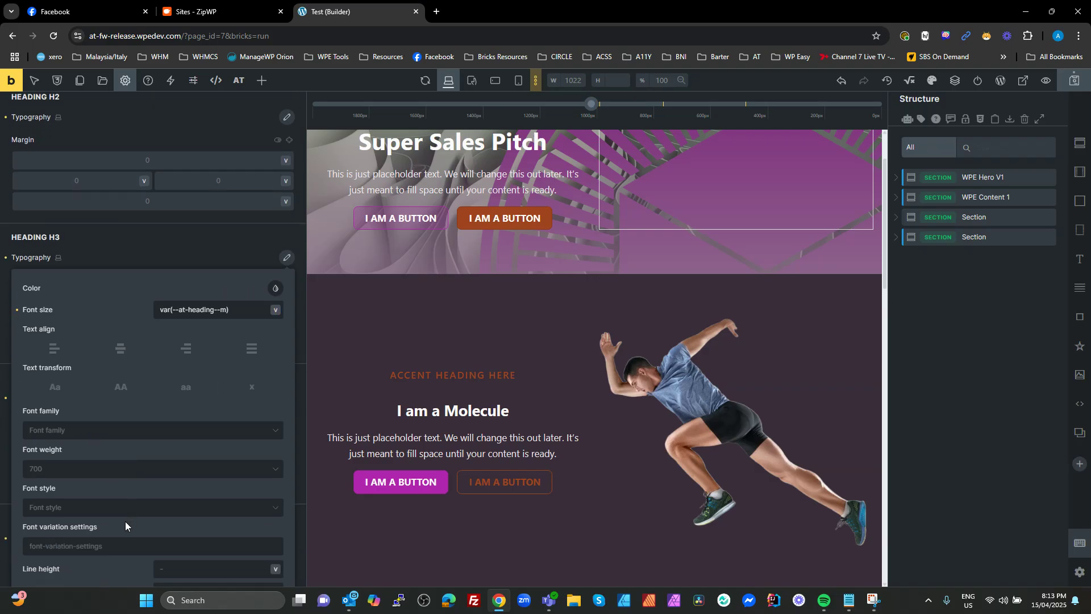
{"action": "scroll", "coordinate": [94, 464], "scroll_direction": "down", "scroll_amount": 1}
{"action": "scroll", "coordinate": [182, 469], "scroll_direction": "down", "scroll_amount": 1}
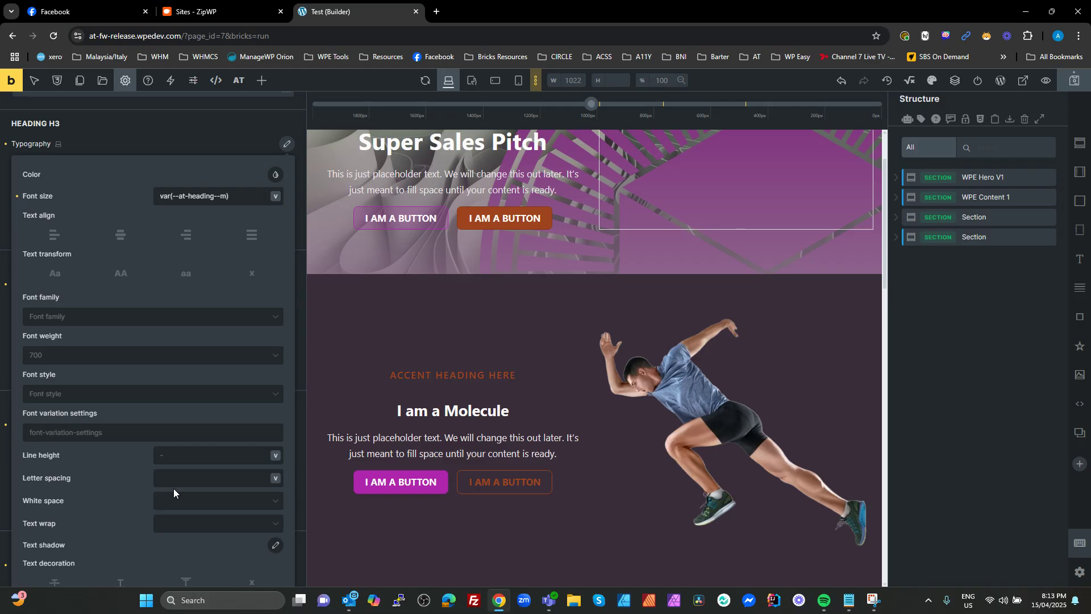
{"action": "left_click", "coordinate": [185, 137]}
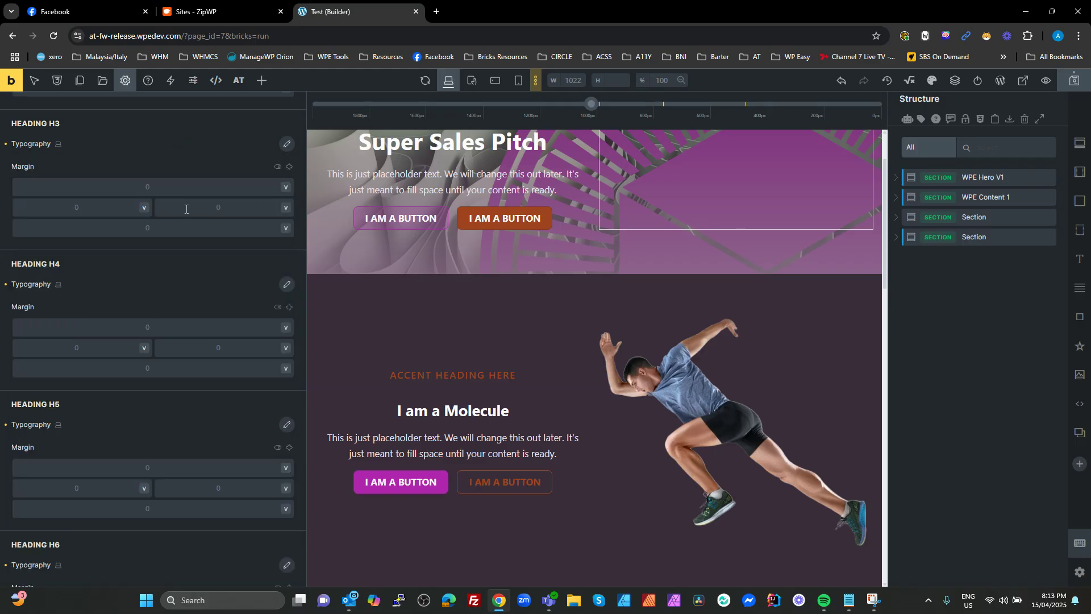
{"action": "scroll", "coordinate": [185, 215], "scroll_direction": "up", "scroll_amount": 1}
{"action": "scroll", "coordinate": [186, 219], "scroll_direction": "up", "scroll_amount": 10}
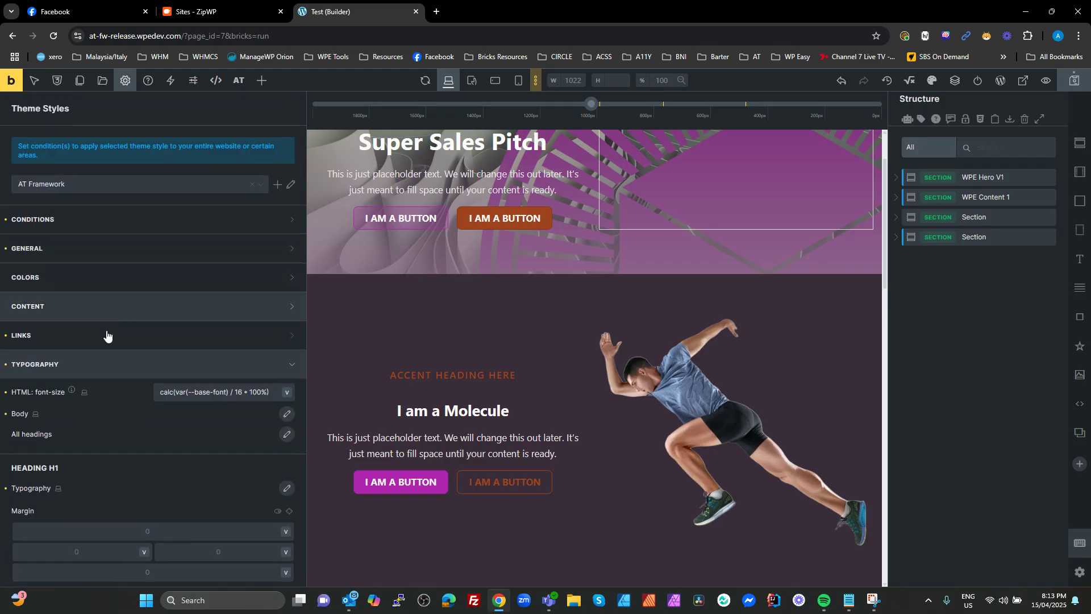
- Collapse Typography and inspect the Element - Section max width and row gap values
{"action": "left_click", "coordinate": [100, 369]}
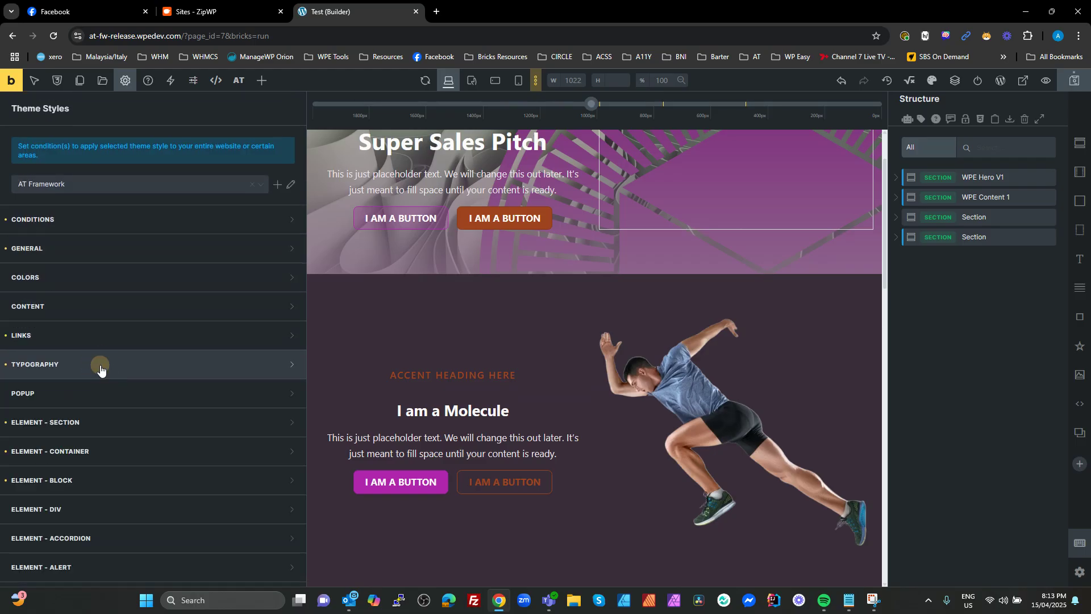
{"action": "left_click", "coordinate": [121, 422]}
{"action": "scroll", "coordinate": [166, 381], "scroll_direction": "down", "scroll_amount": 5}
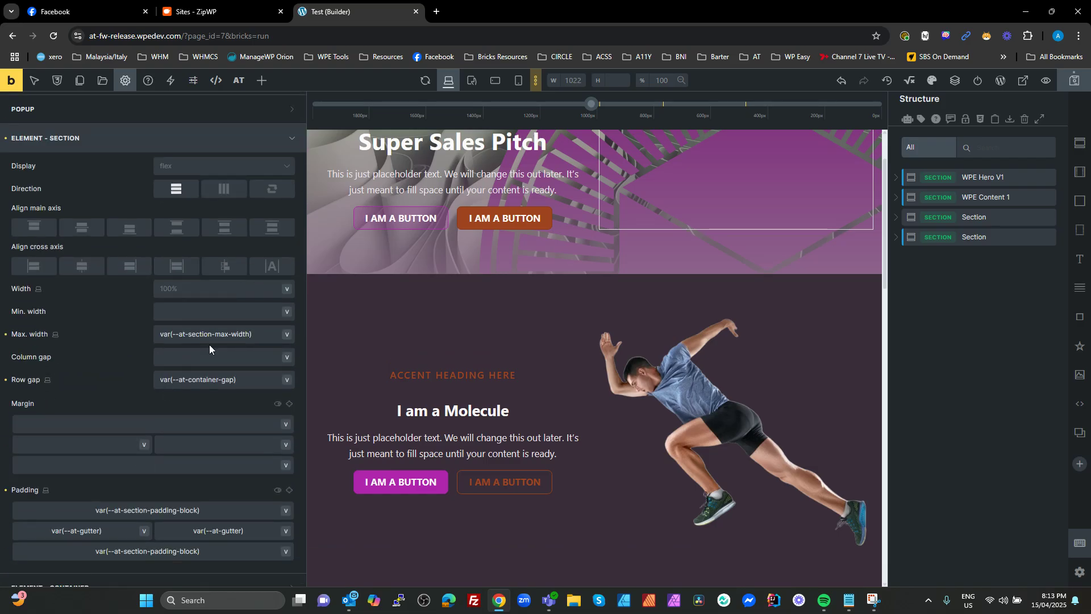
{"action": "left_click_drag", "start_coordinate": [256, 332], "coordinate": [101, 330]}
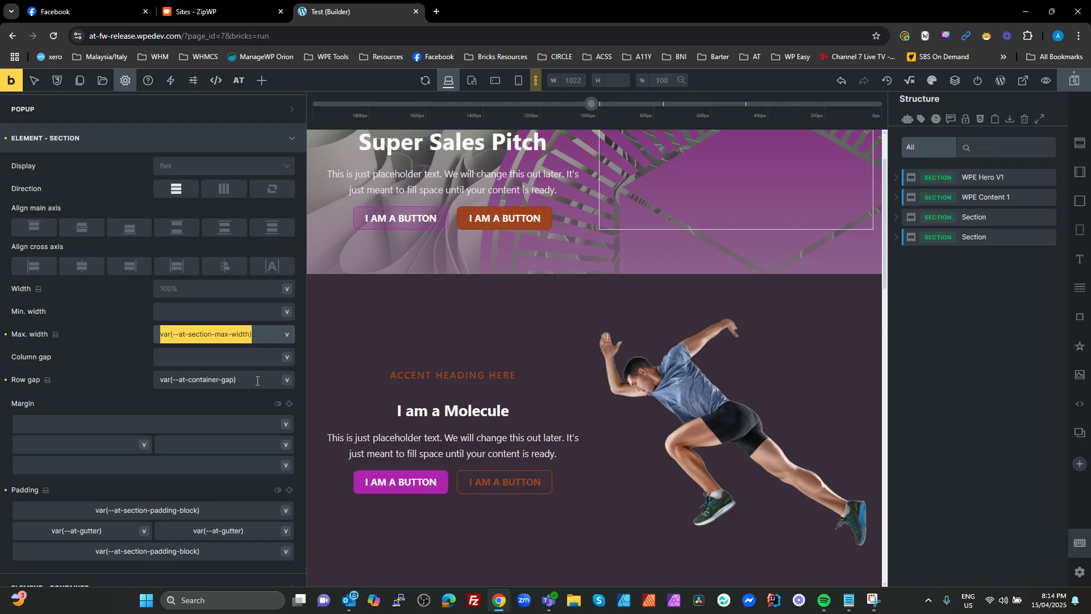
{"action": "left_click_drag", "start_coordinate": [257, 381], "coordinate": [69, 373]}
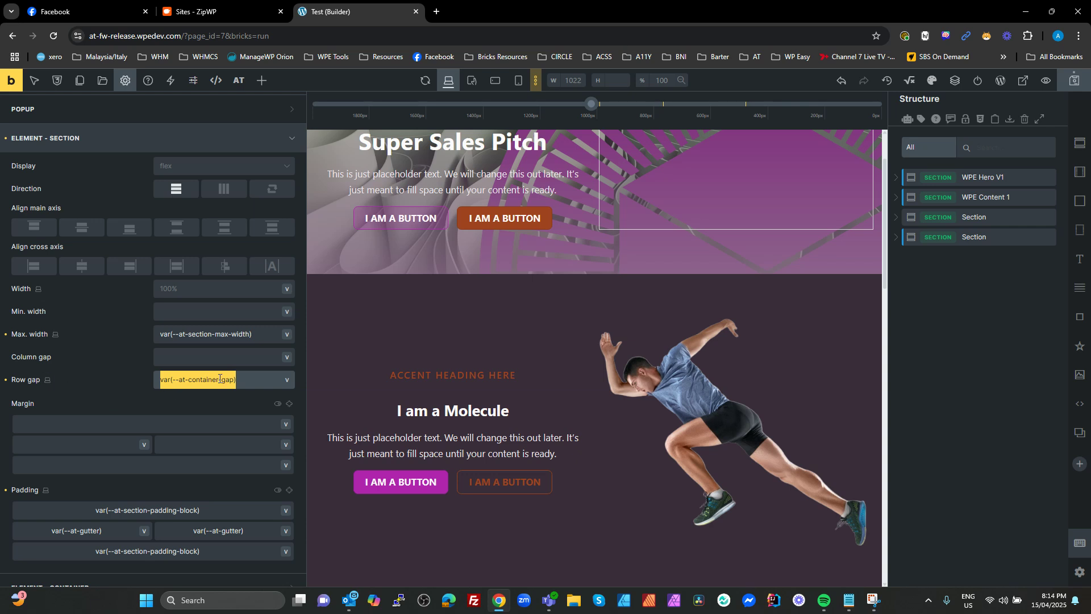
- Check the Section's top and side padding variables, then expand Element - Container
{"action": "scroll", "coordinate": [212, 430], "scroll_direction": "down", "scroll_amount": 2}
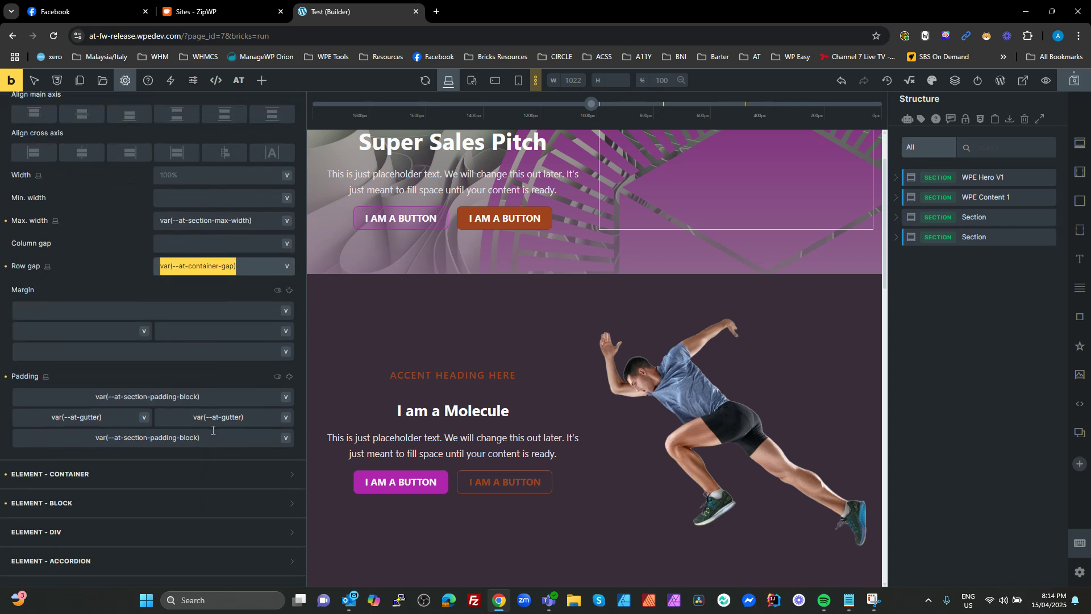
{"action": "left_click", "coordinate": [208, 396]}
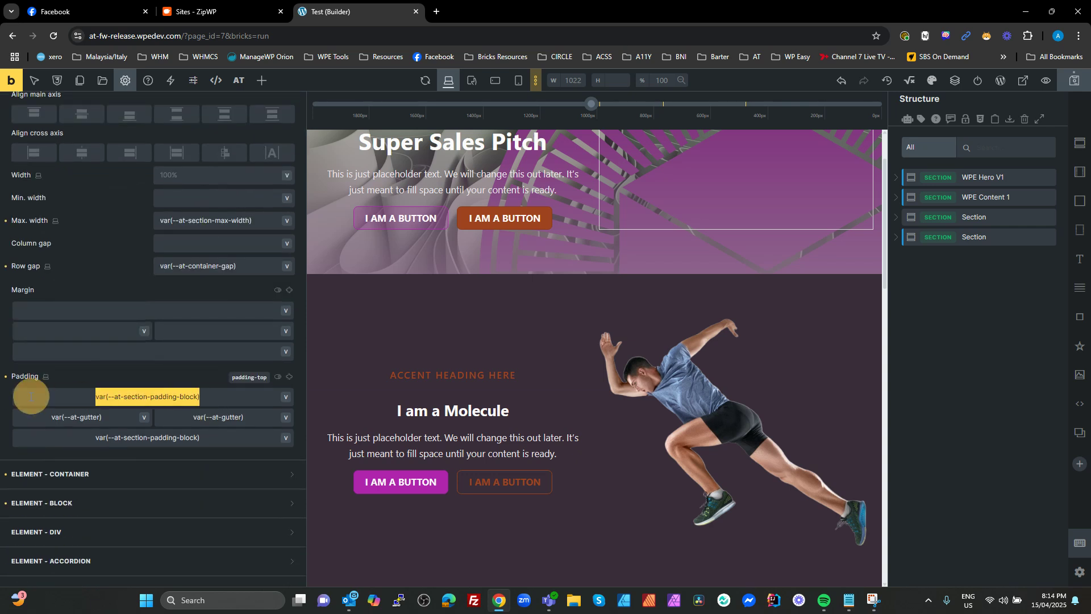
{"action": "left_click", "coordinate": [263, 421]}
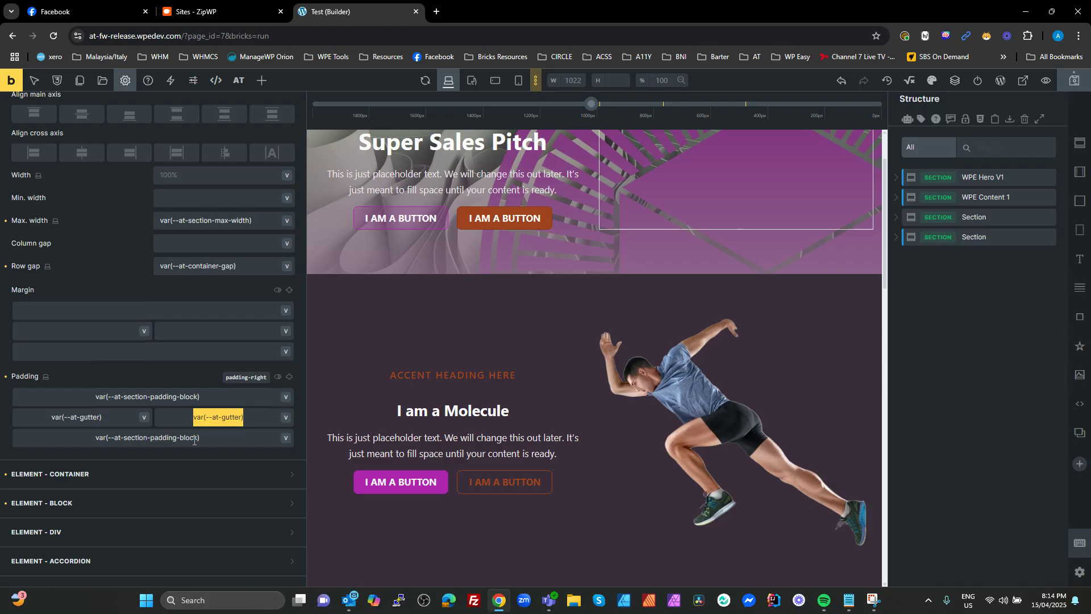
{"action": "left_click", "coordinate": [82, 467]}
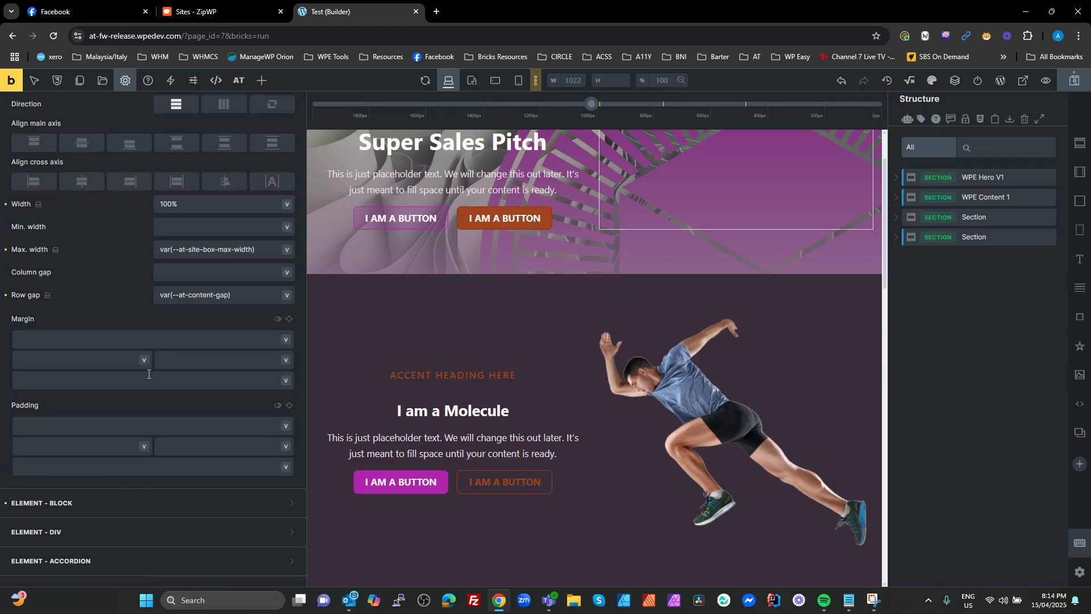
- Look up --at-site-box-max-width (1300px) among Site variables and check the Container's content-gap row gap
{"action": "left_click_drag", "start_coordinate": [257, 249], "coordinate": [137, 250]}
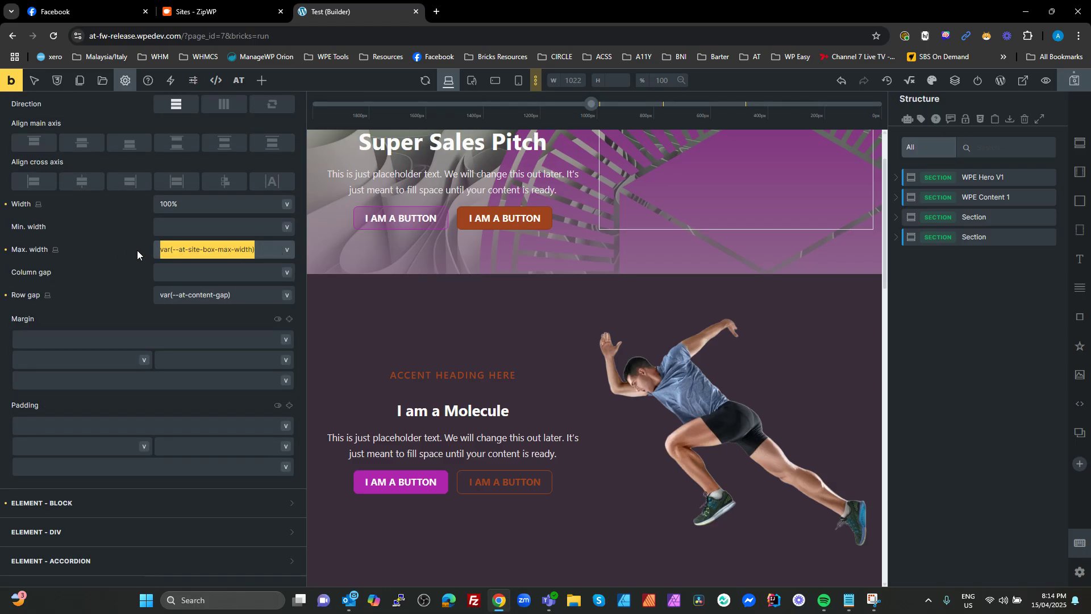
{"action": "left_click", "coordinate": [914, 85]}
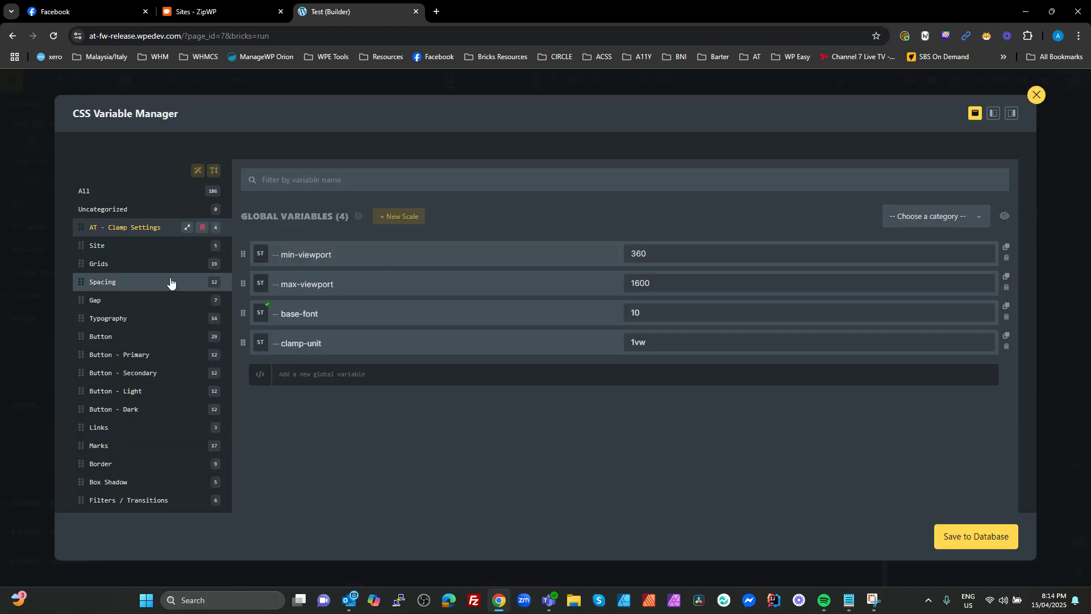
{"action": "left_click", "coordinate": [112, 250]}
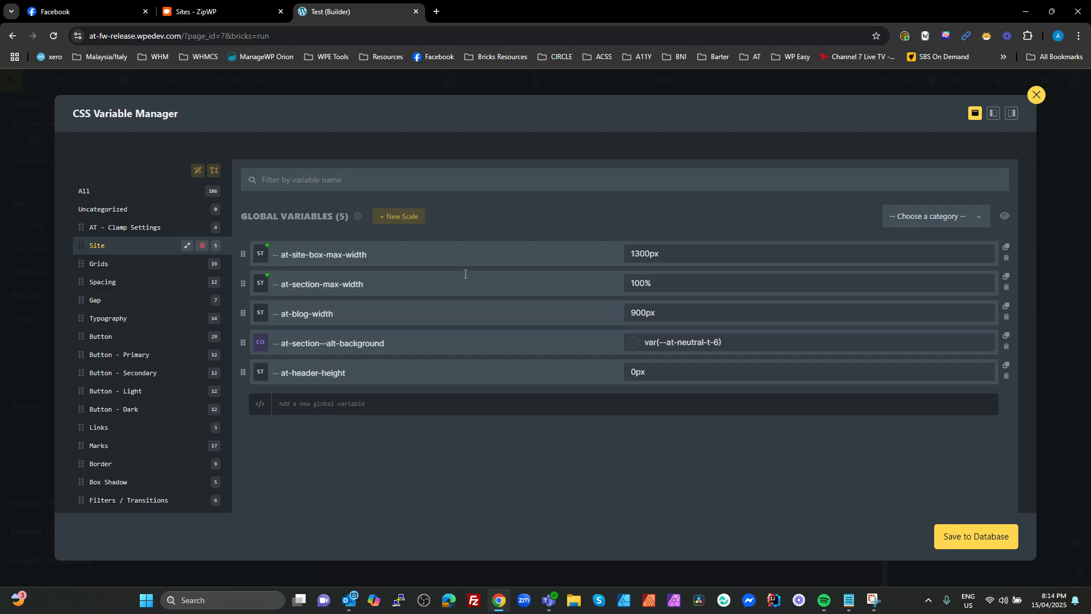
{"action": "left_click", "coordinate": [376, 252]}
{"action": "key", "text": "Tab"}
{"action": "left_click", "coordinate": [1036, 95]}
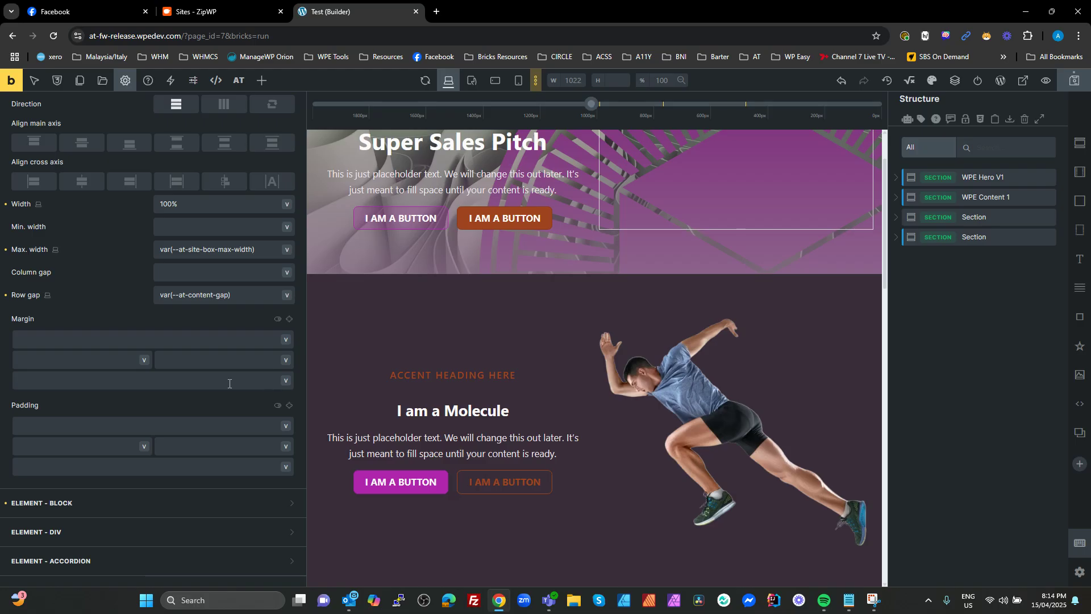
{"action": "left_click_drag", "start_coordinate": [247, 296], "coordinate": [140, 292]}
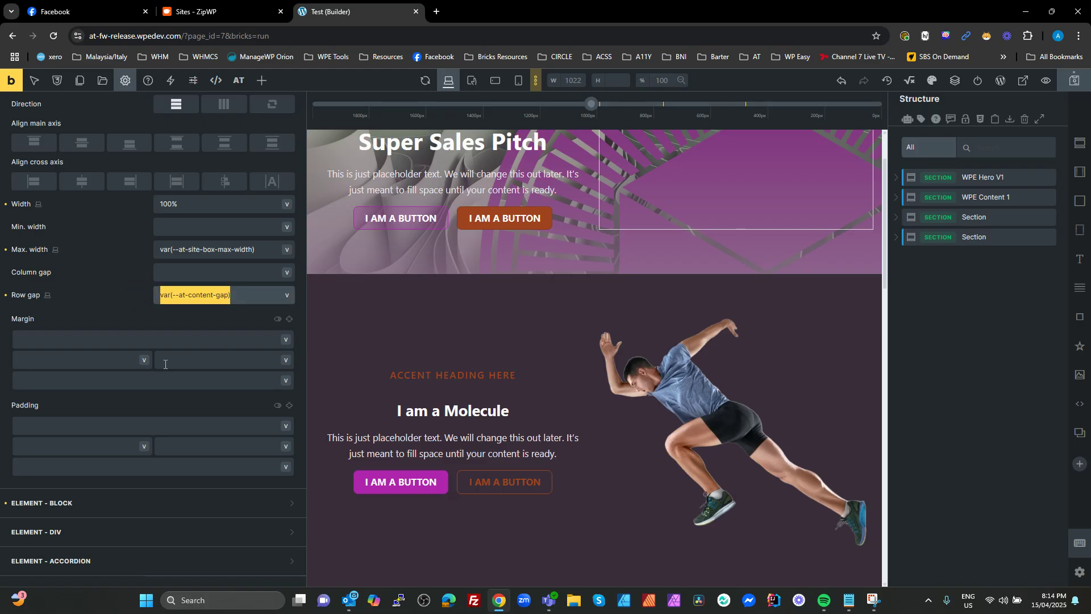
- Inspect Element - Block's var(--at-content-gap) column gap, then add a new Section with a Container
{"action": "left_click", "coordinate": [121, 502]}
{"action": "scroll", "coordinate": [176, 394], "scroll_direction": "down", "scroll_amount": 2}
{"action": "scroll", "coordinate": [168, 310], "scroll_direction": "up", "scroll_amount": 2}
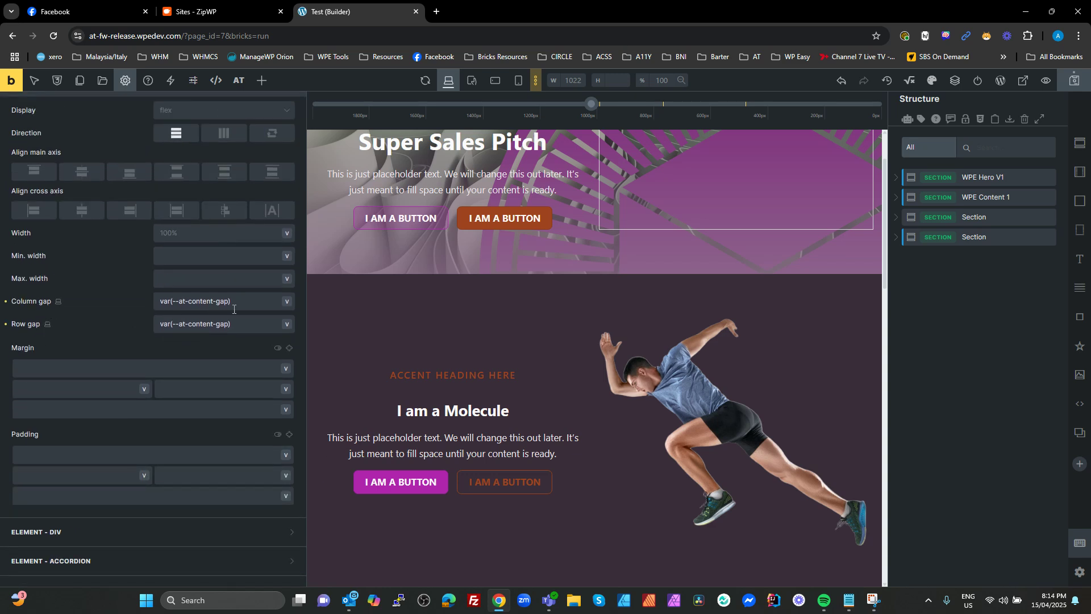
{"action": "left_click_drag", "start_coordinate": [239, 302], "coordinate": [101, 304]}
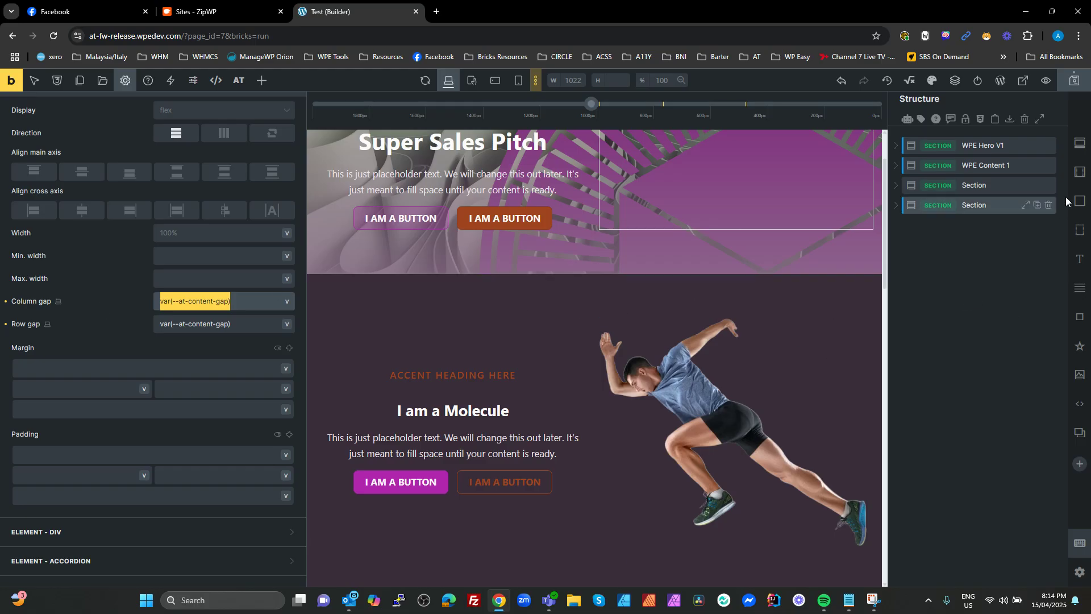
{"action": "left_click", "coordinate": [1082, 145]}
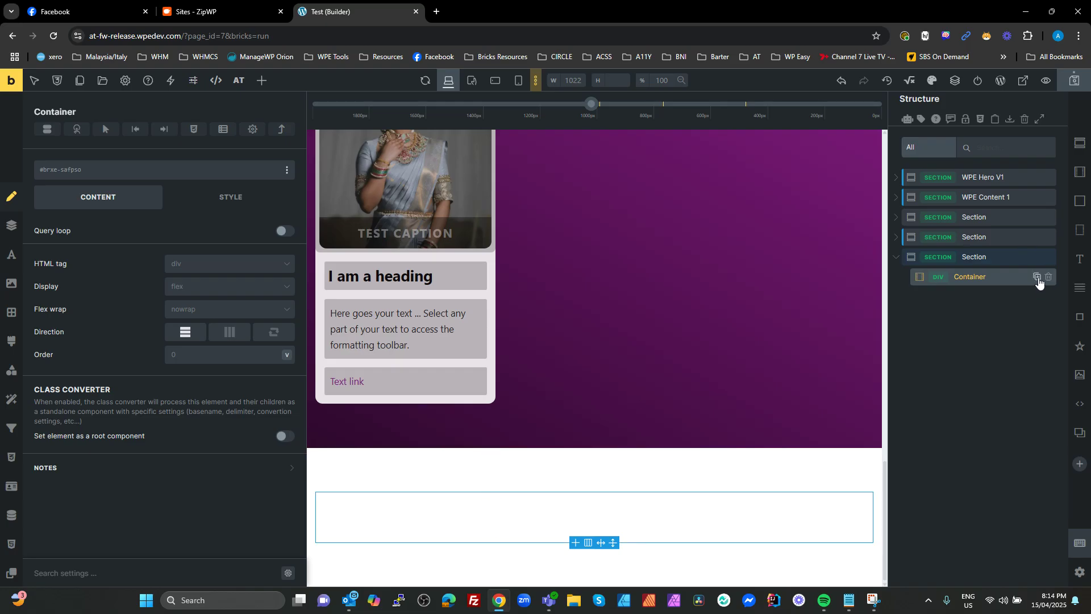
- Duplicate the Container, add two Blocks to it, and put buttons in the second Block
{"action": "left_click", "coordinate": [1037, 277]}
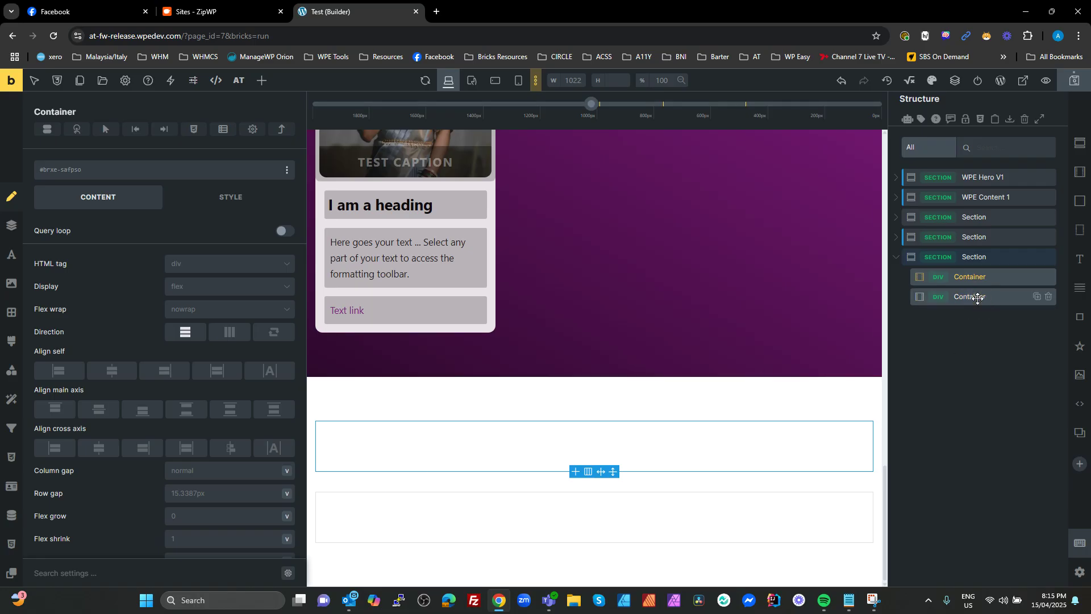
{"action": "left_click", "coordinate": [1083, 209]}
{"action": "left_click", "coordinate": [1082, 209]}
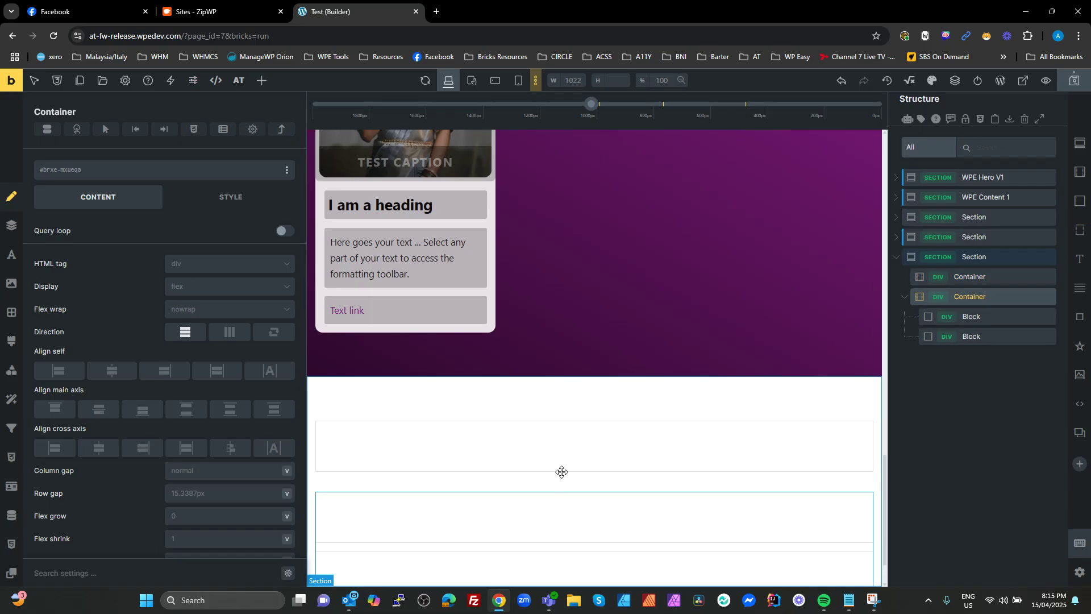
{"action": "scroll", "coordinate": [561, 472], "scroll_direction": "down", "scroll_amount": 1}
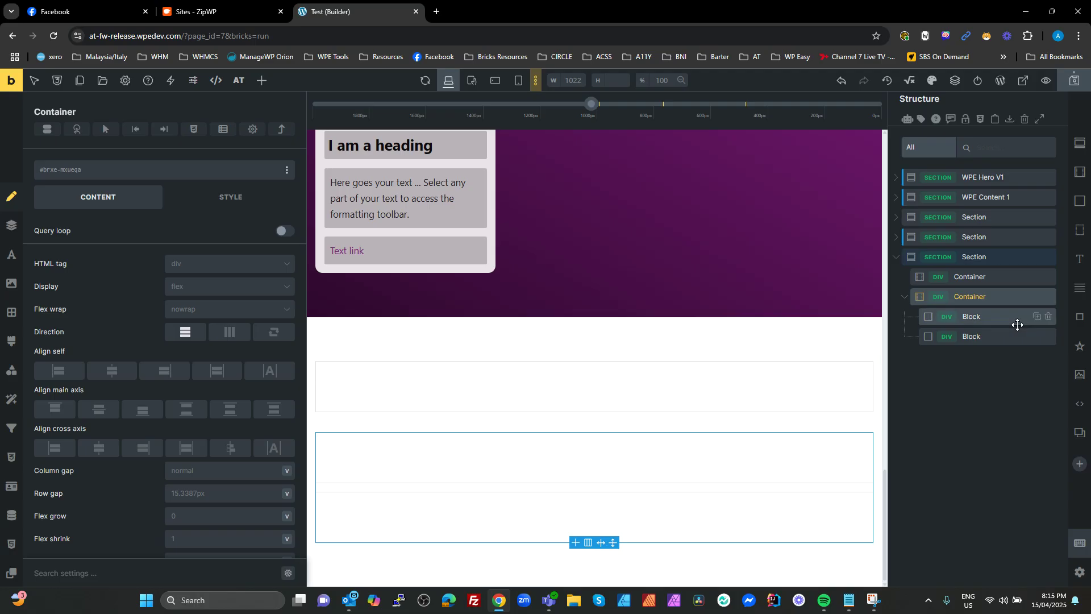
{"action": "left_click", "coordinate": [985, 337]}
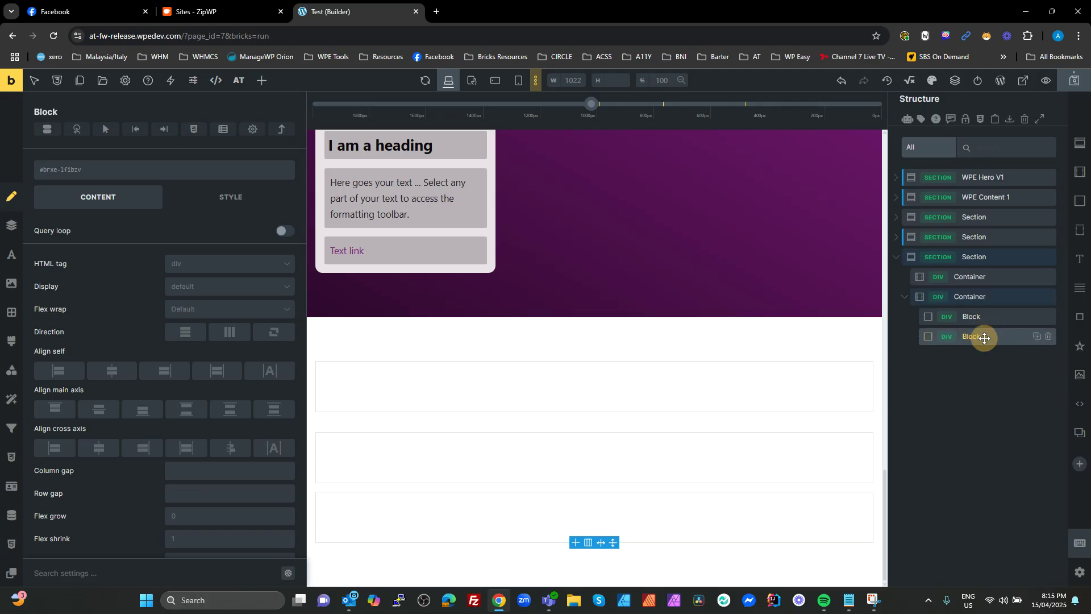
{"action": "left_click", "coordinate": [1079, 317]}
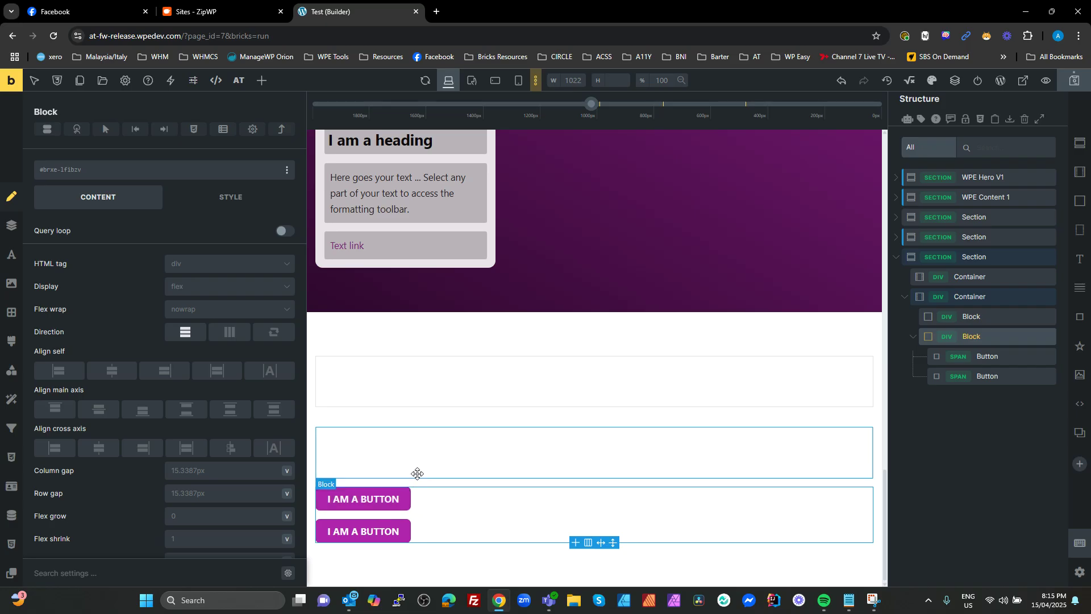
- Set the button Block's direction to row so the two buttons sit side by side
{"action": "left_click", "coordinate": [994, 341]}
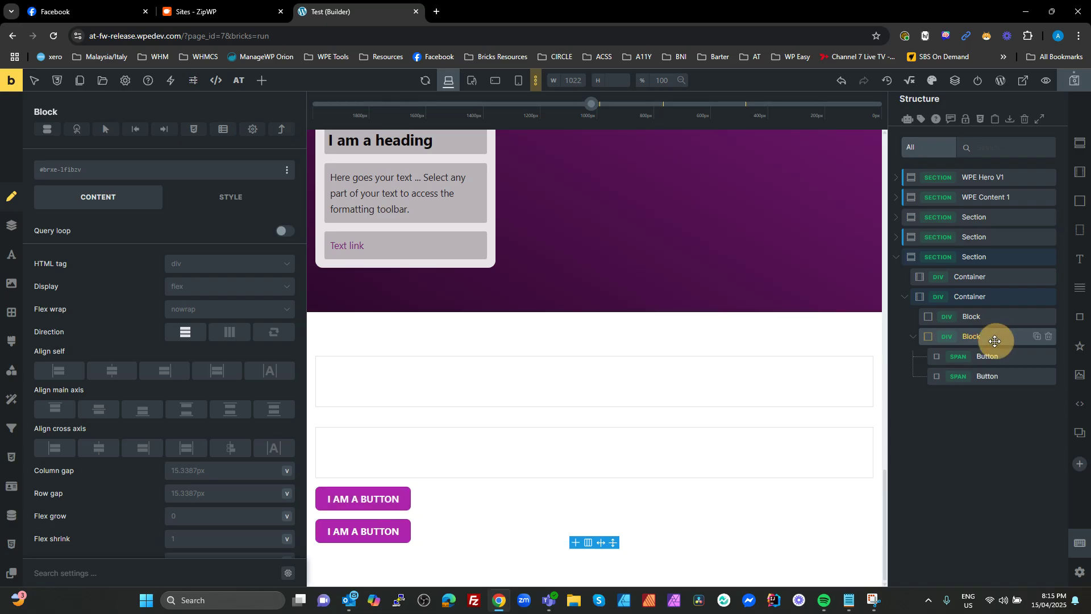
{"action": "left_click", "coordinate": [229, 332]}
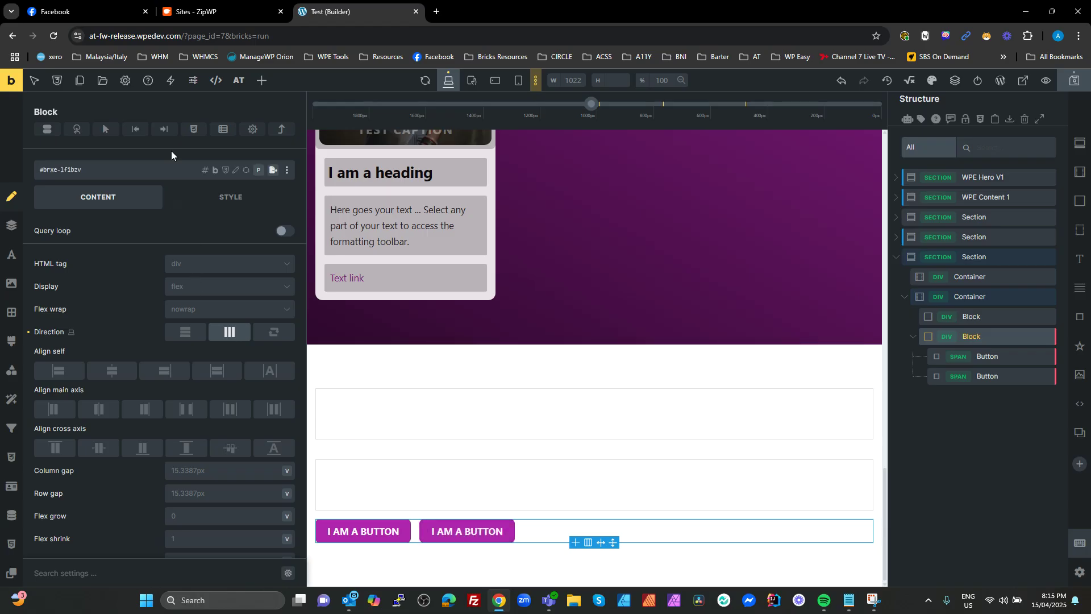
{"action": "left_click", "coordinate": [131, 80]}
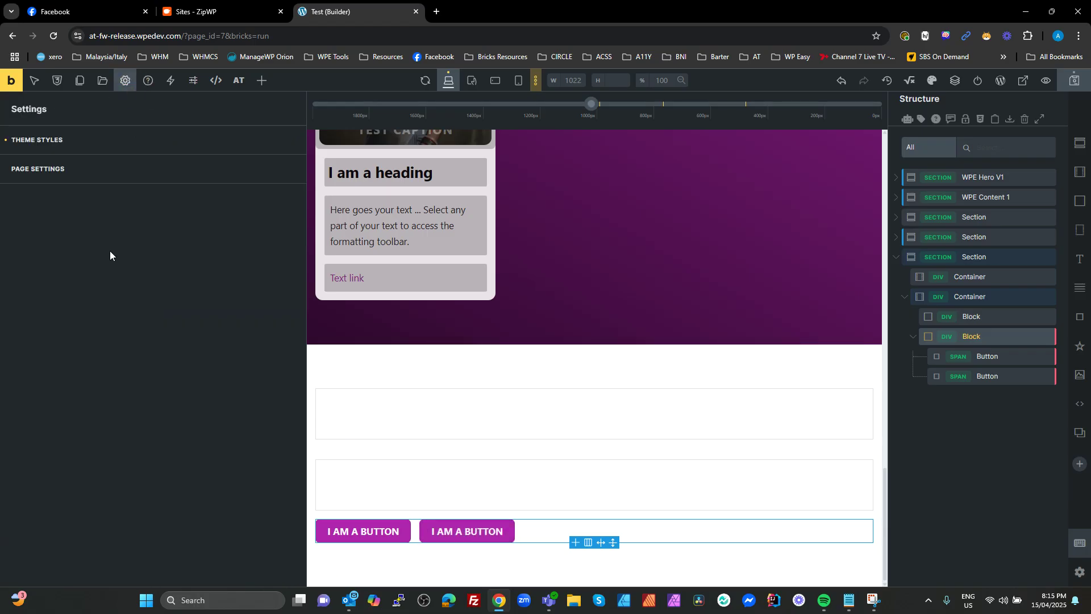
- In Theme Styles, review the Element - Section container-gap row gap value
{"action": "left_click", "coordinate": [72, 140]}
{"action": "scroll", "coordinate": [119, 375], "scroll_direction": "down", "scroll_amount": 3}
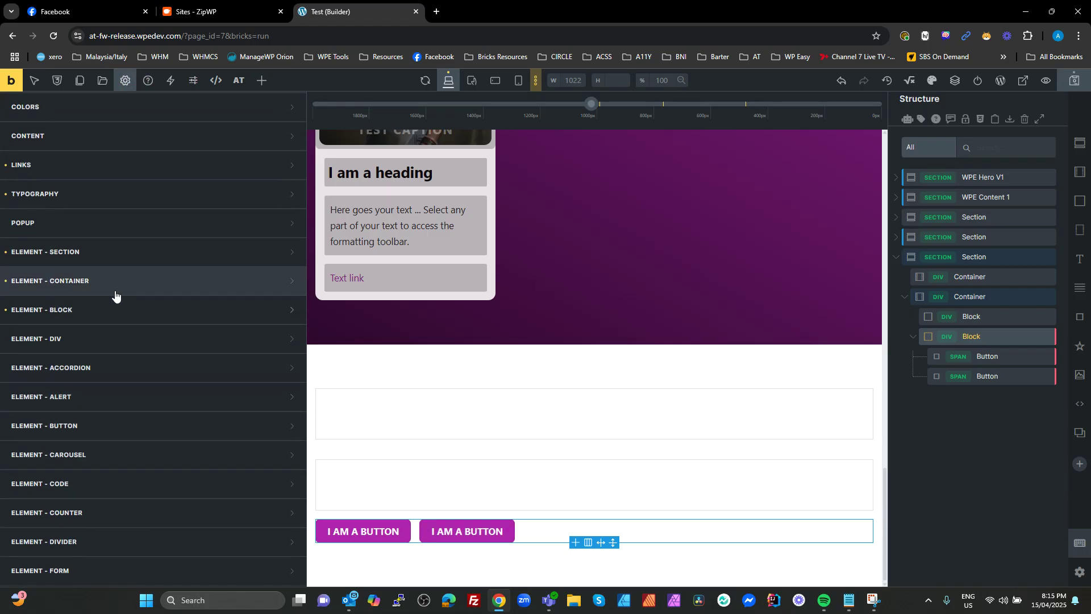
{"action": "left_click", "coordinate": [106, 252]}
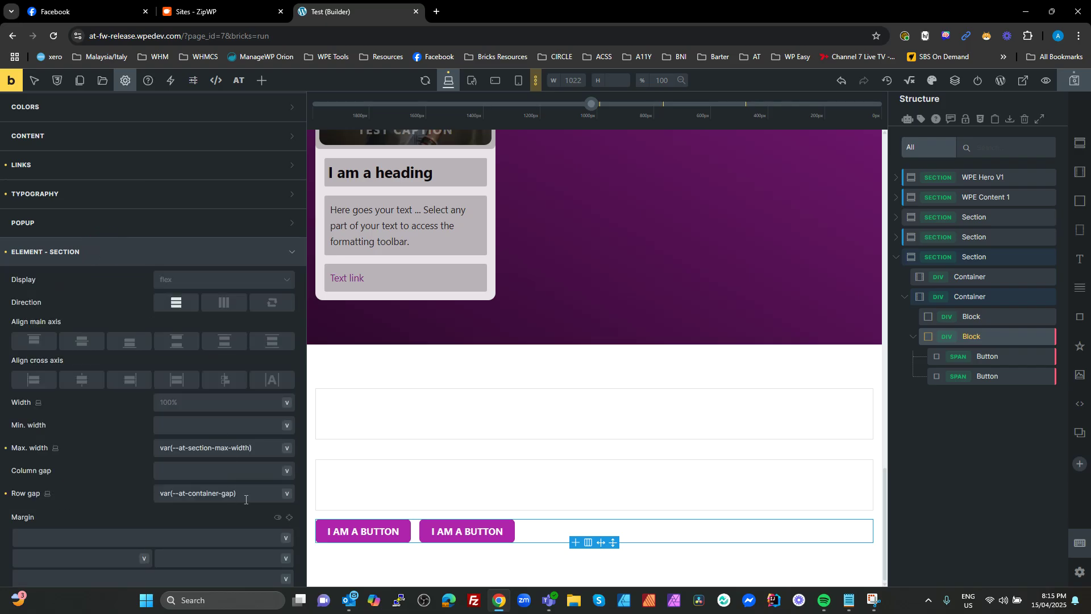
{"action": "left_click_drag", "start_coordinate": [246, 499], "coordinate": [122, 486]}
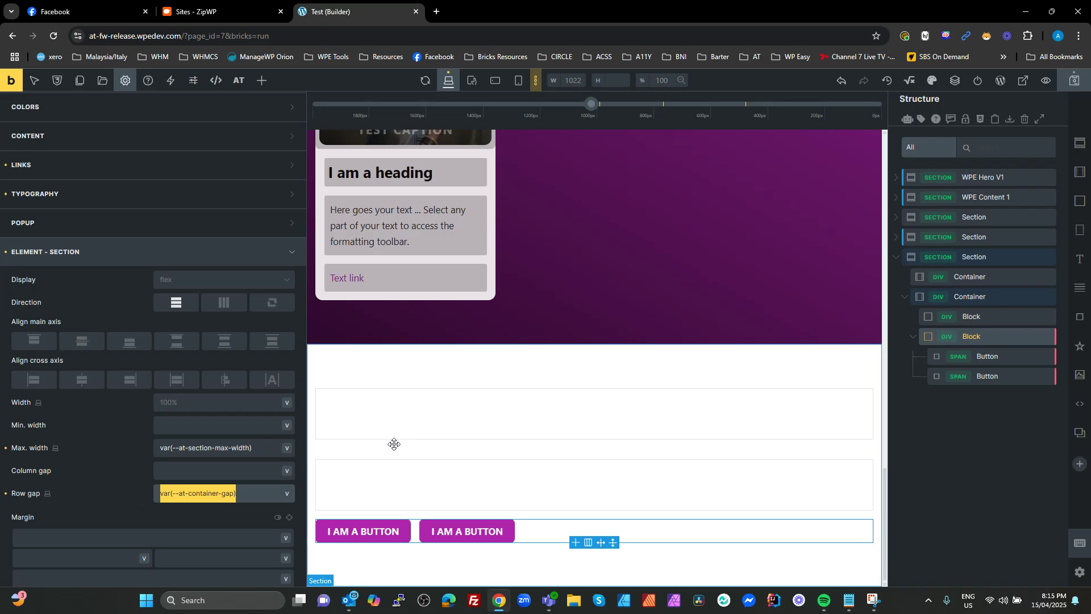
{"action": "left_click", "coordinate": [138, 252]}
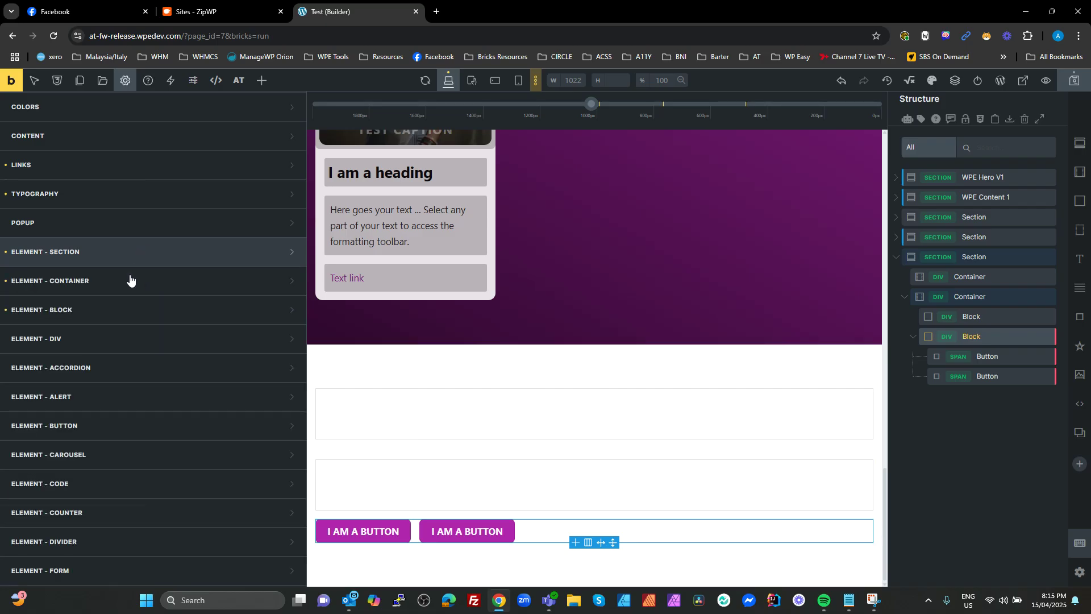
- Review Element - Container, then give Element - Block var(--at-content-gap) column and row gaps
{"action": "left_click", "coordinate": [93, 281]}
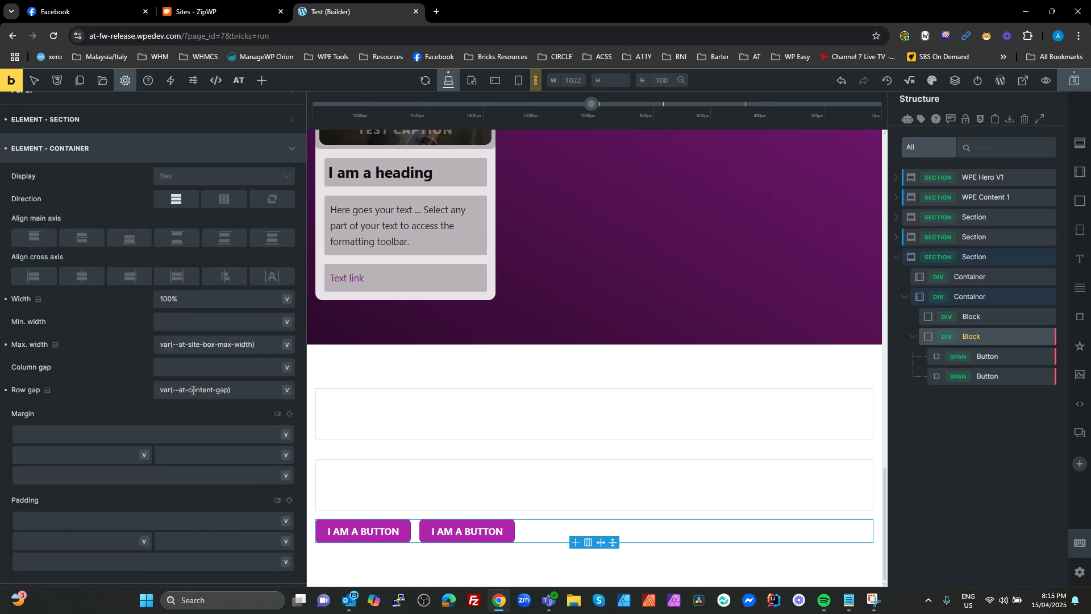
{"action": "scroll", "coordinate": [193, 391], "scroll_direction": "down", "scroll_amount": 1}
{"action": "left_click_drag", "start_coordinate": [230, 352], "coordinate": [160, 352]}
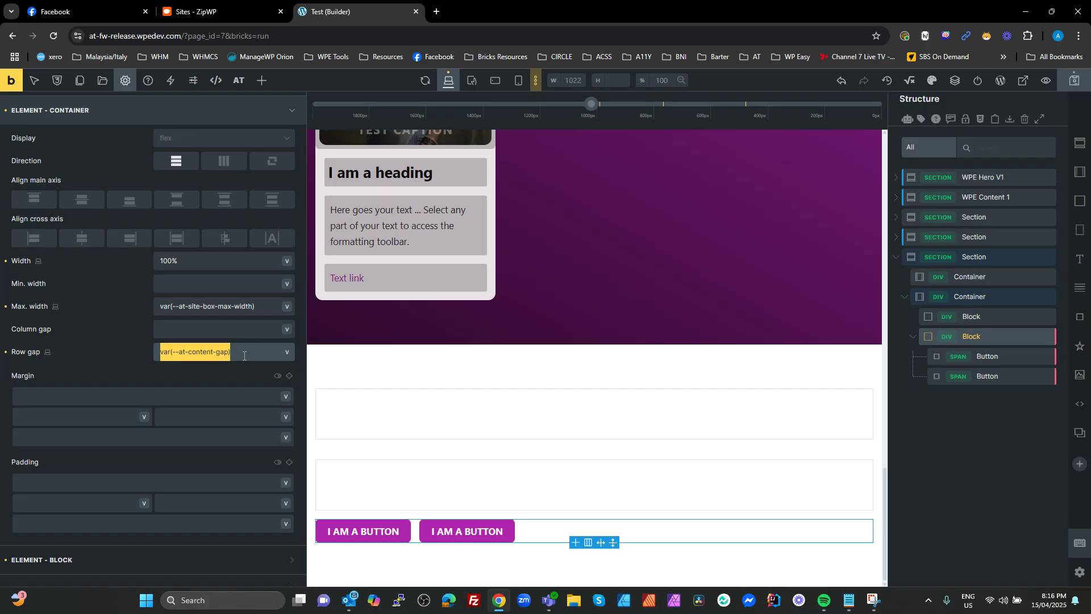
{"action": "left_click", "coordinate": [105, 110]}
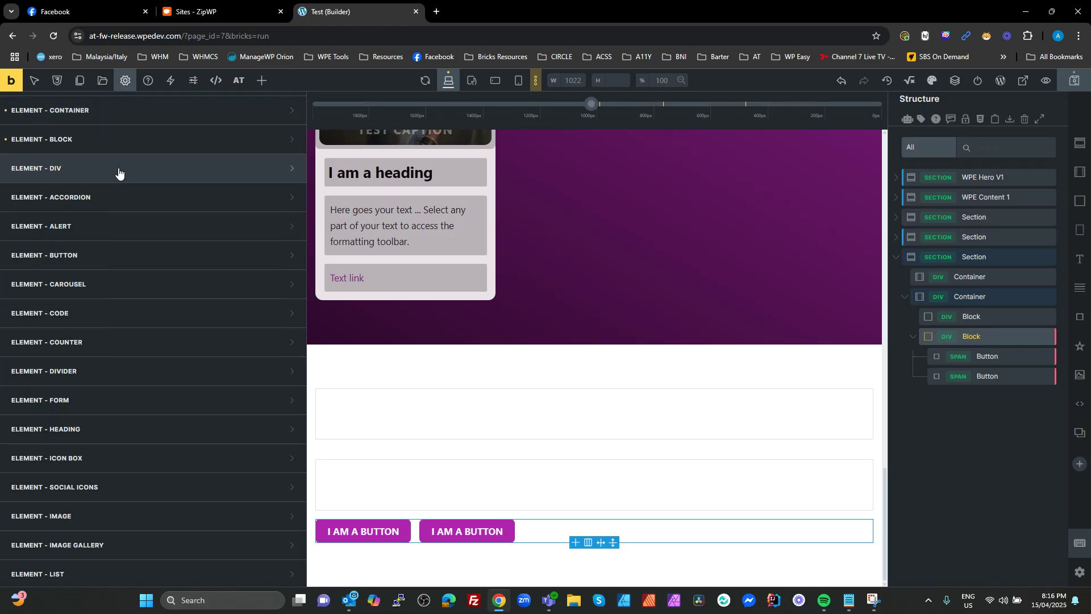
{"action": "left_click", "coordinate": [109, 143]}
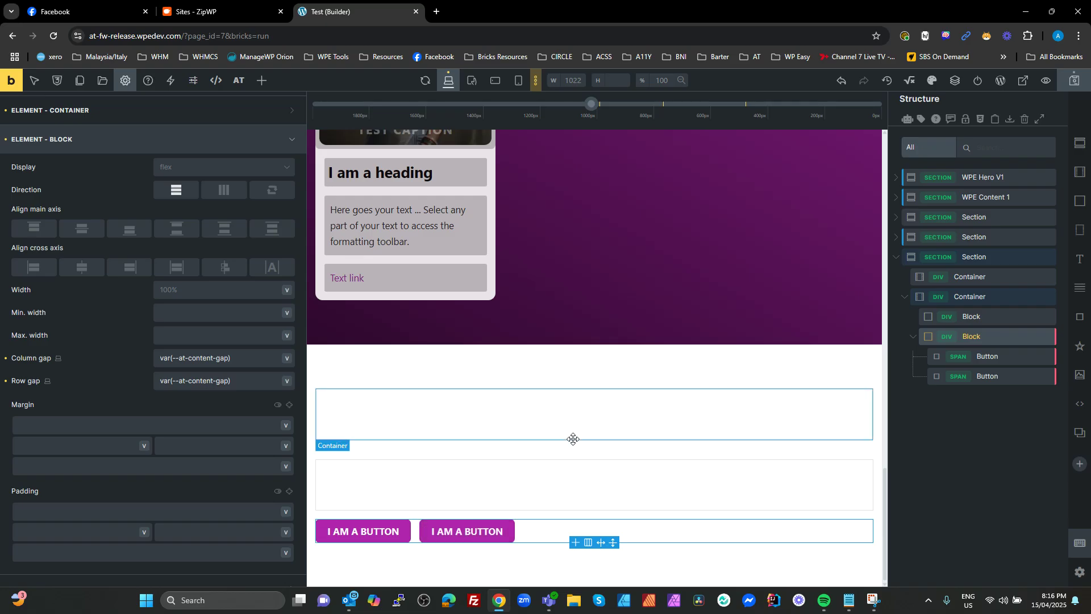
{"action": "left_click", "coordinate": [529, 531]}
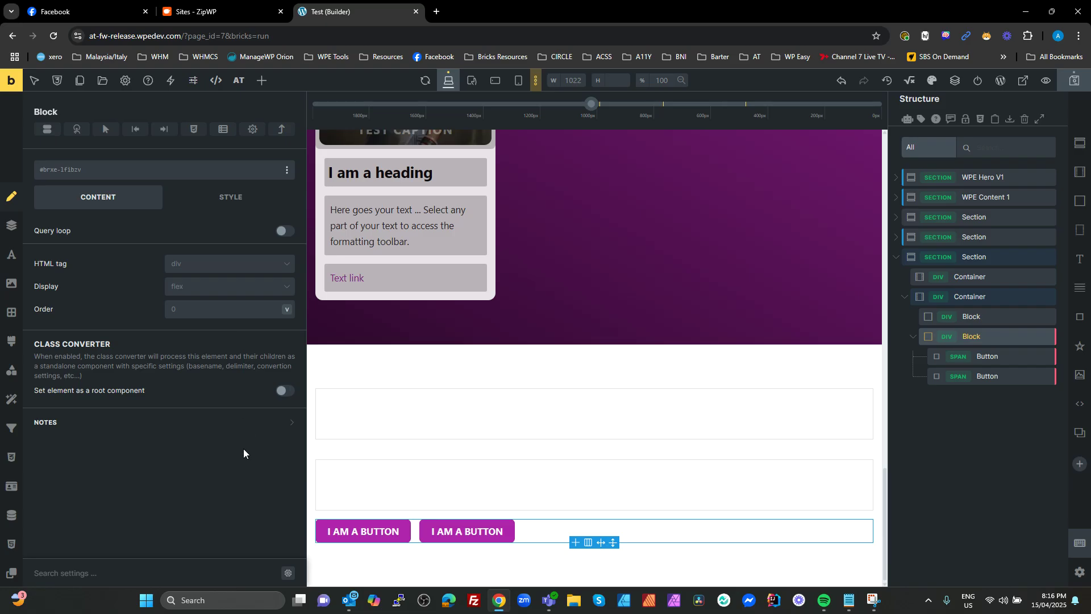
{"action": "left_click", "coordinate": [975, 355]}
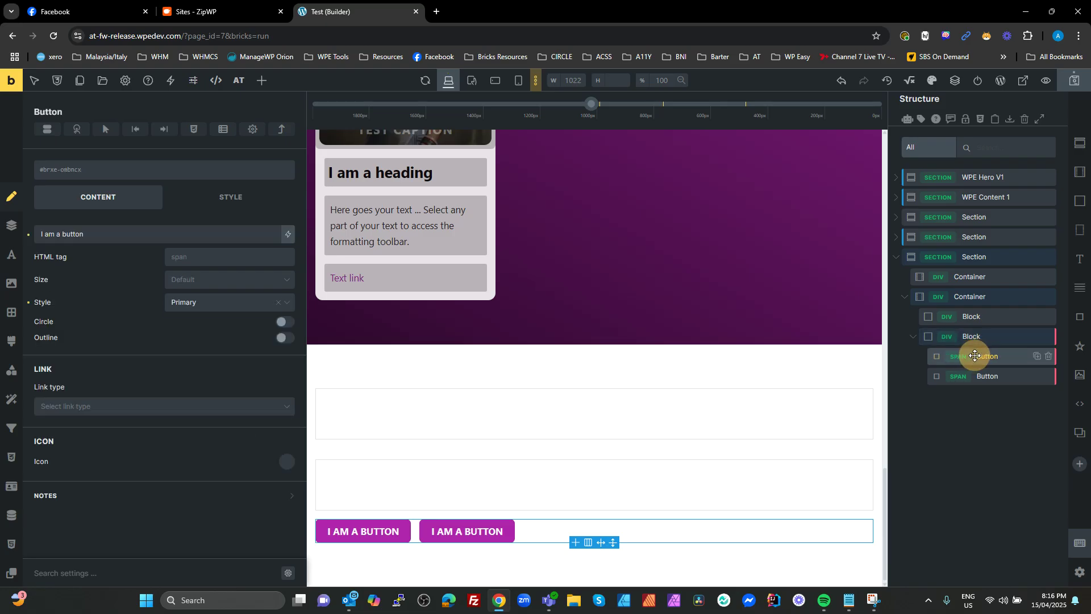
{"action": "scroll", "coordinate": [975, 355], "scroll_direction": "down", "scroll_amount": 1}
{"action": "left_click", "coordinate": [976, 318]}
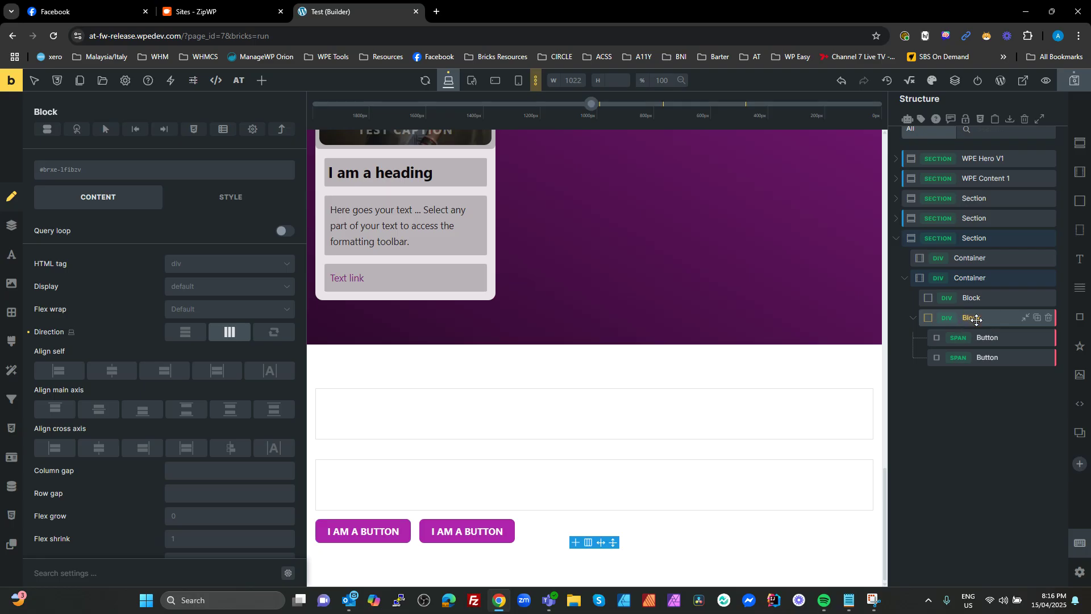
{"action": "scroll", "coordinate": [207, 472], "scroll_direction": "down", "scroll_amount": 1}
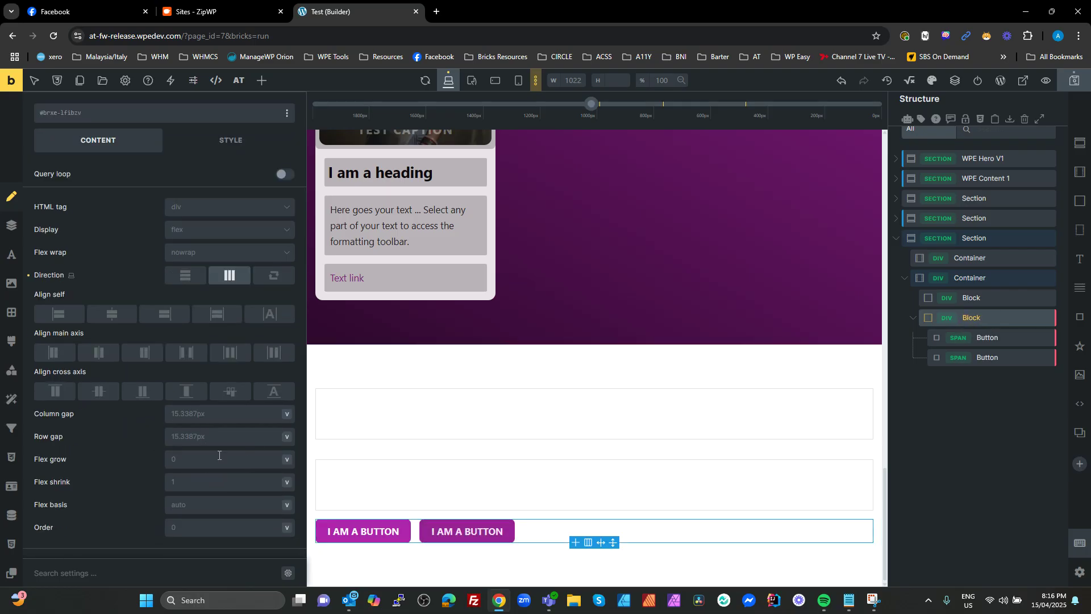
{"action": "left_click", "coordinate": [178, 412]}
{"action": "type", "text": "container-gap)"}
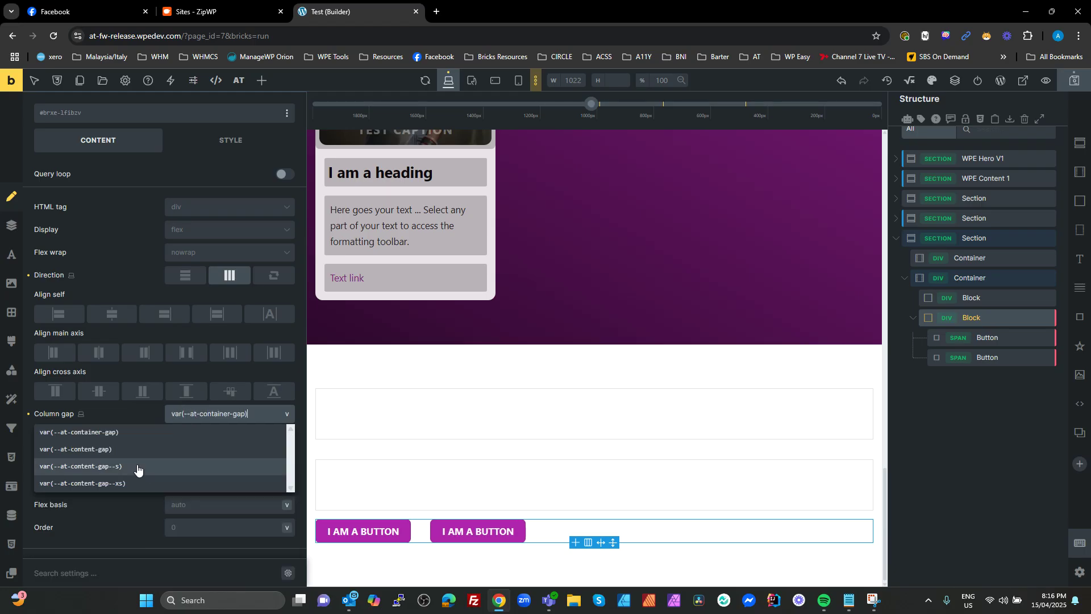
{"action": "left_click", "coordinate": [138, 466]}
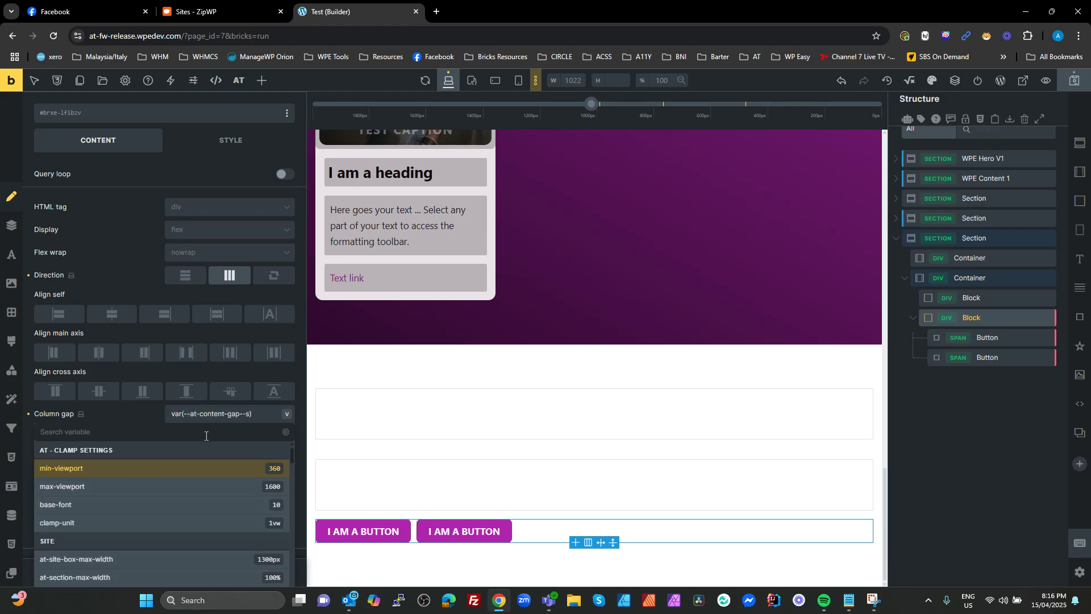
{"action": "left_click", "coordinate": [236, 419]}
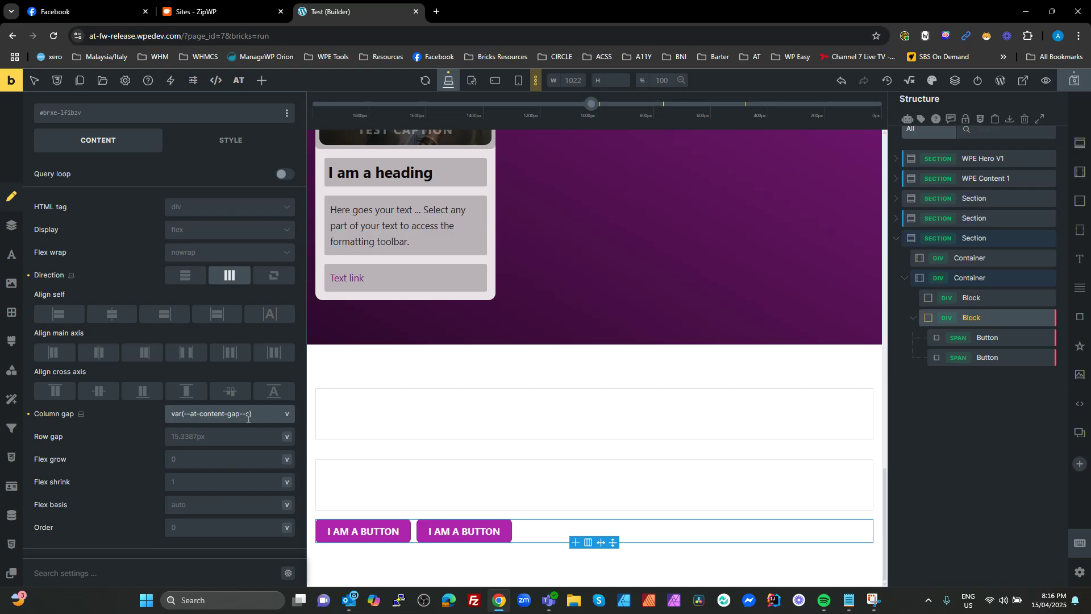
{"action": "type", "text": "x"}
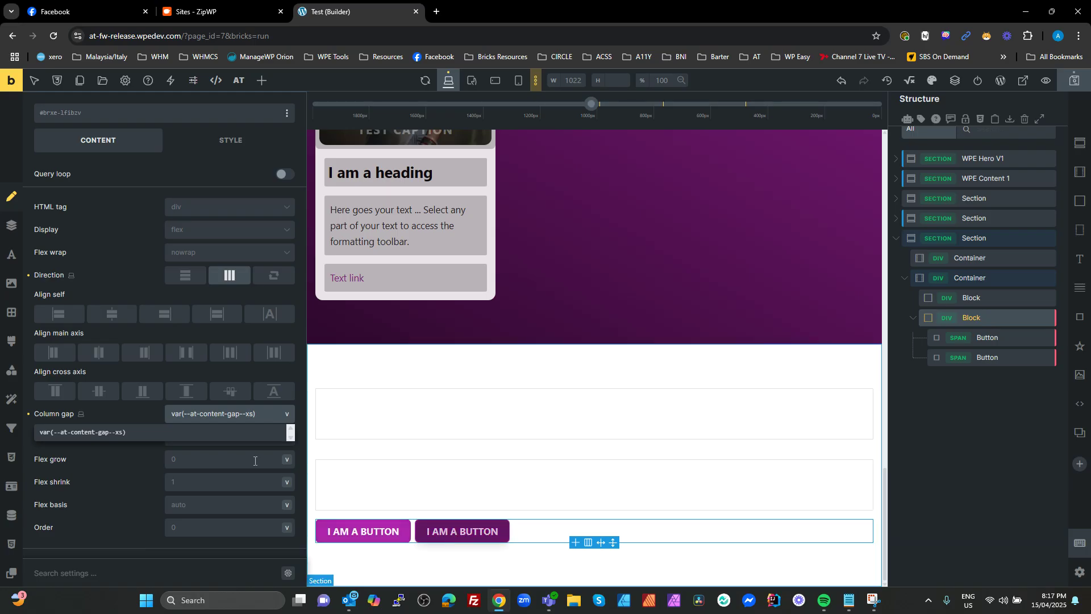
{"action": "left_click", "coordinate": [30, 413]}
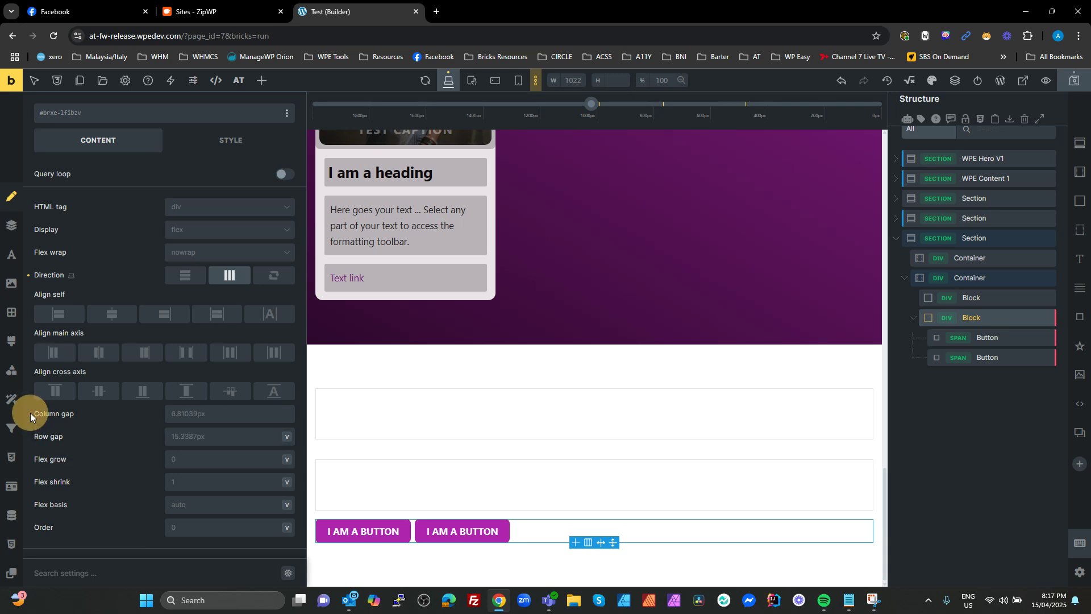
- Delete both buttons and add a Block, Basic Text and a Button inside the button Block
{"action": "left_click", "coordinate": [1048, 337]}
{"action": "left_click", "coordinate": [1049, 337]}
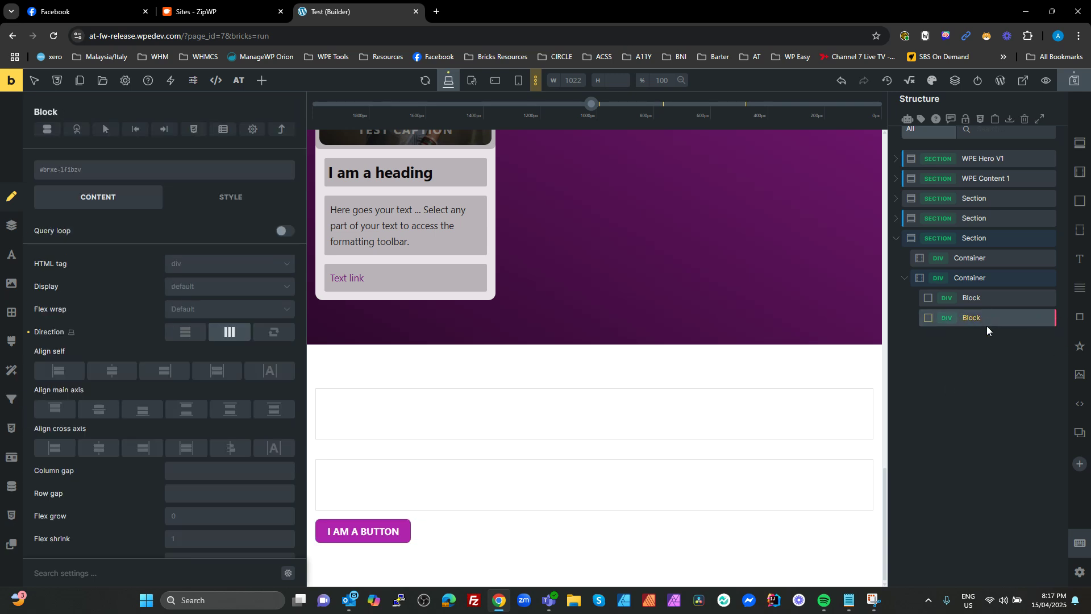
{"action": "left_click", "coordinate": [1082, 209]}
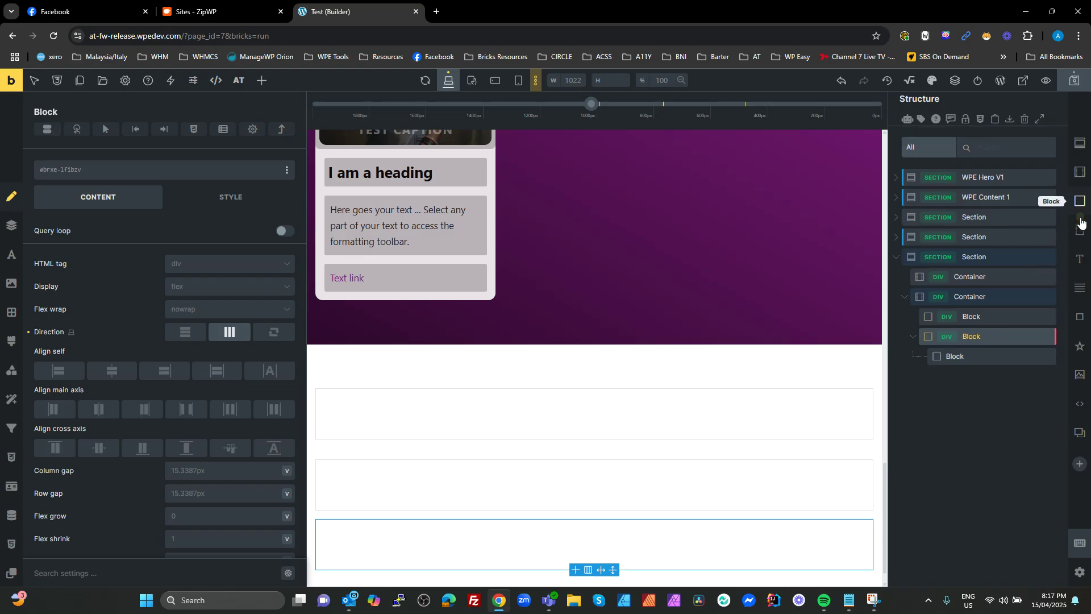
{"action": "left_click", "coordinate": [1080, 290]}
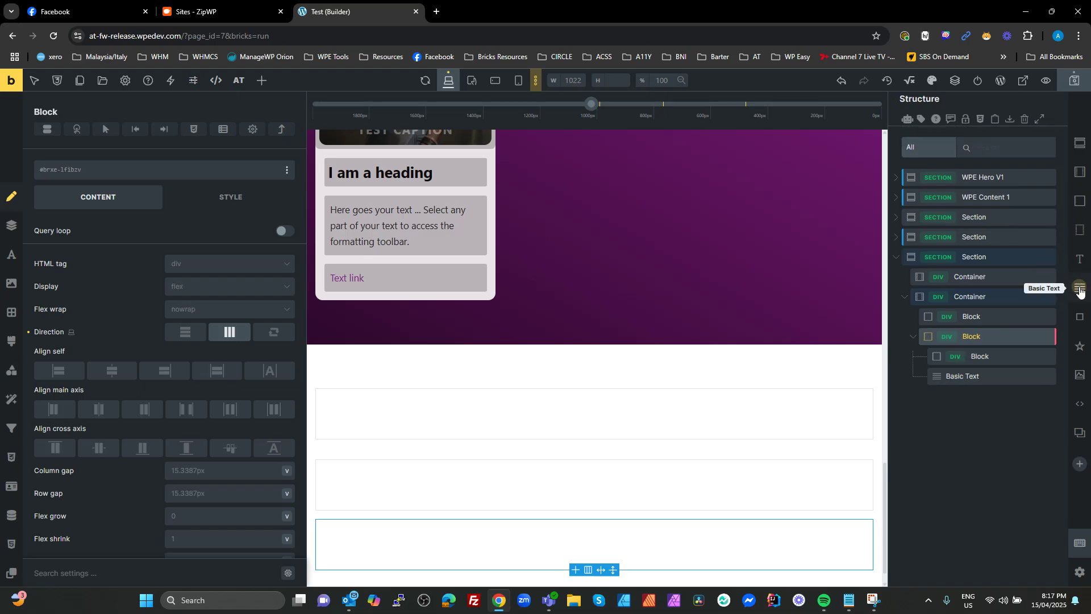
{"action": "left_click", "coordinate": [1080, 316]}
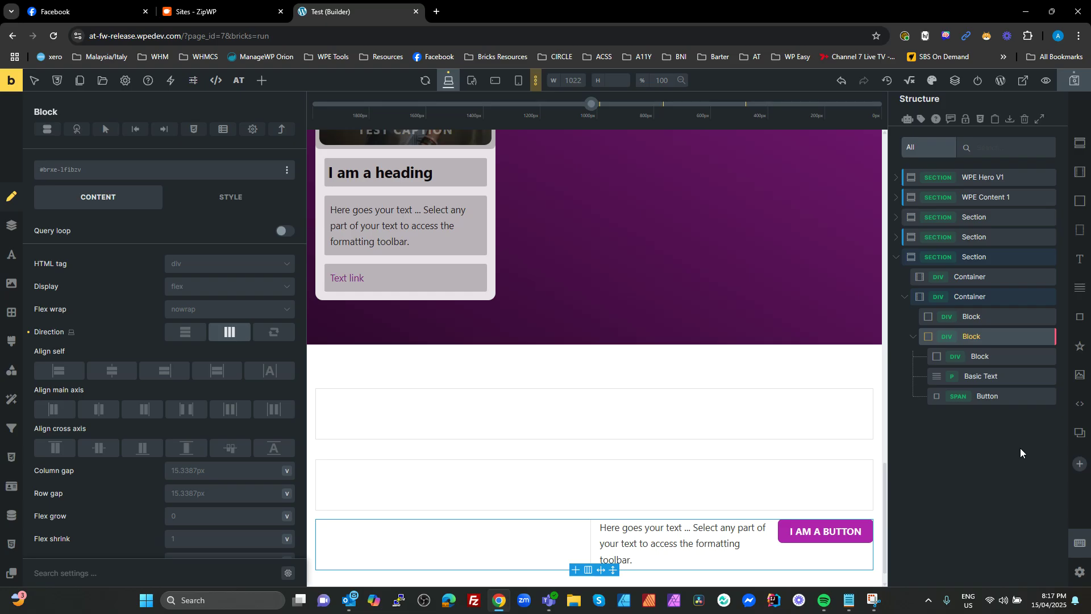
- Nest the Basic Text inside the inner Block and rename that Block 'Card'
{"action": "left_click_drag", "start_coordinate": [977, 375], "coordinate": [1041, 358]}
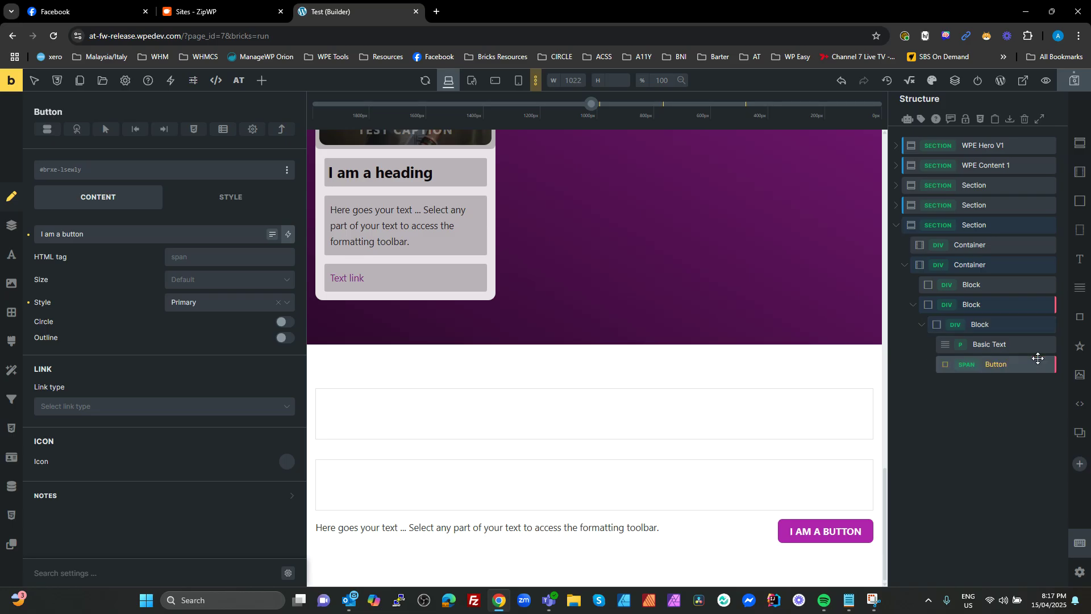
{"action": "left_click", "coordinate": [987, 324]}
{"action": "type", "text": "Card"}
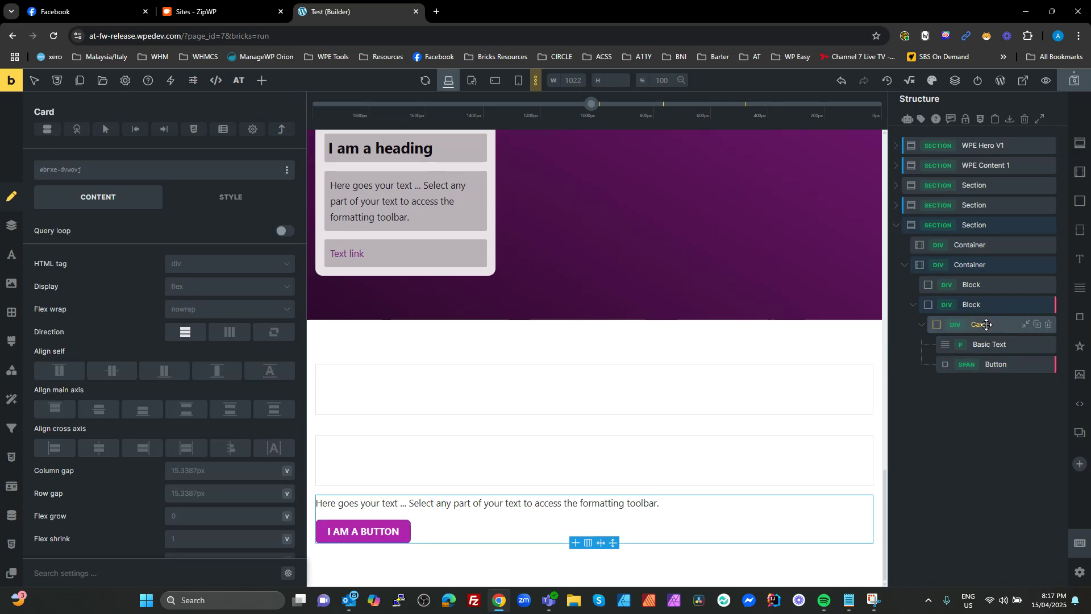
- Set the outer Block to display grid with var(--at-grid-auto-fill) template columns
{"action": "left_click", "coordinate": [976, 387]}
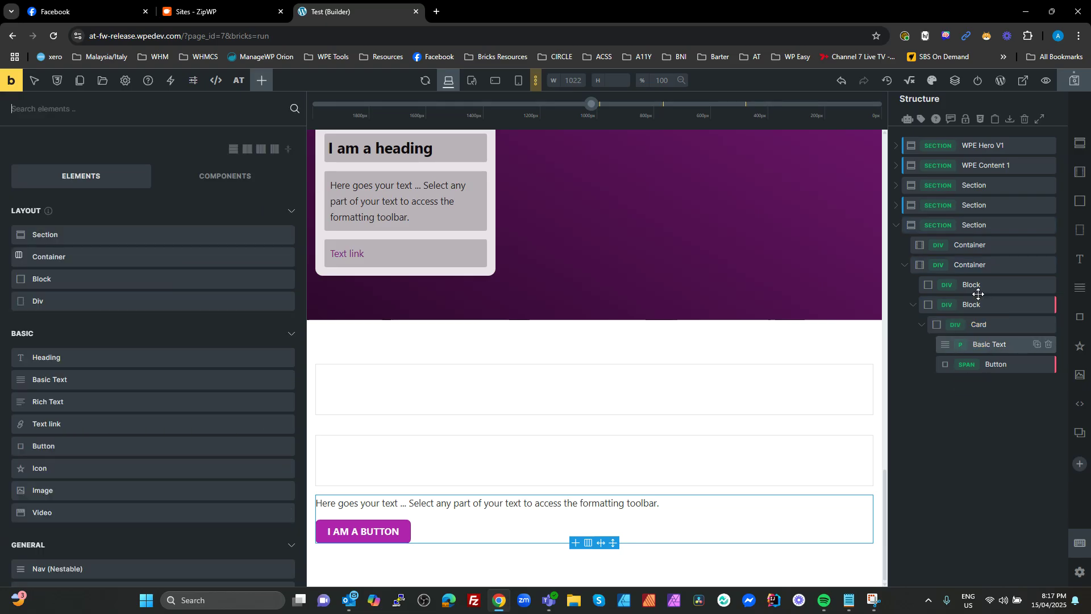
{"action": "left_click", "coordinate": [973, 305]}
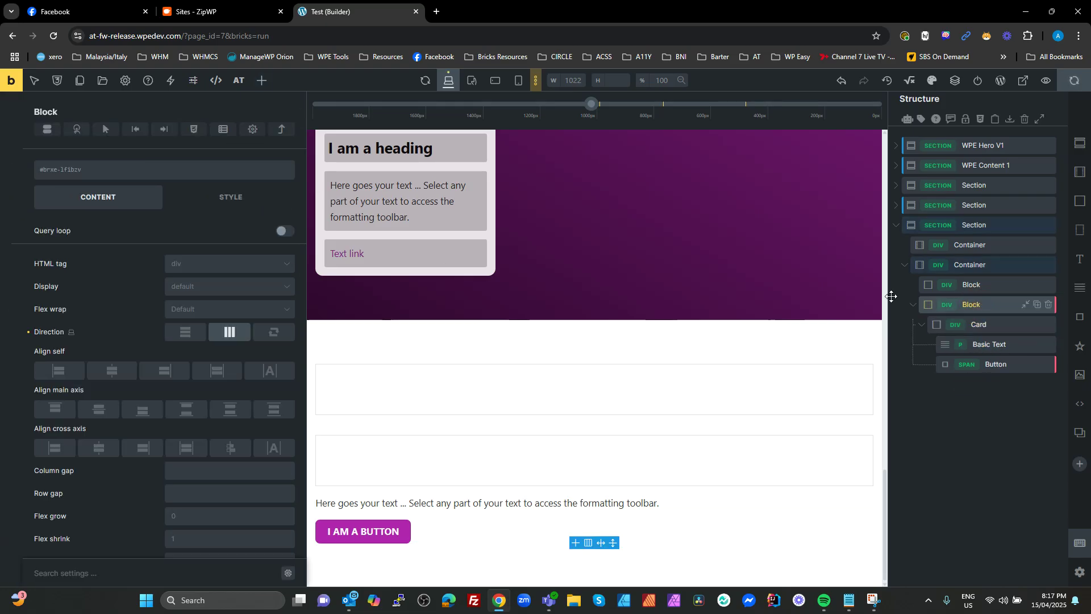
{"action": "left_click", "coordinate": [199, 294]}
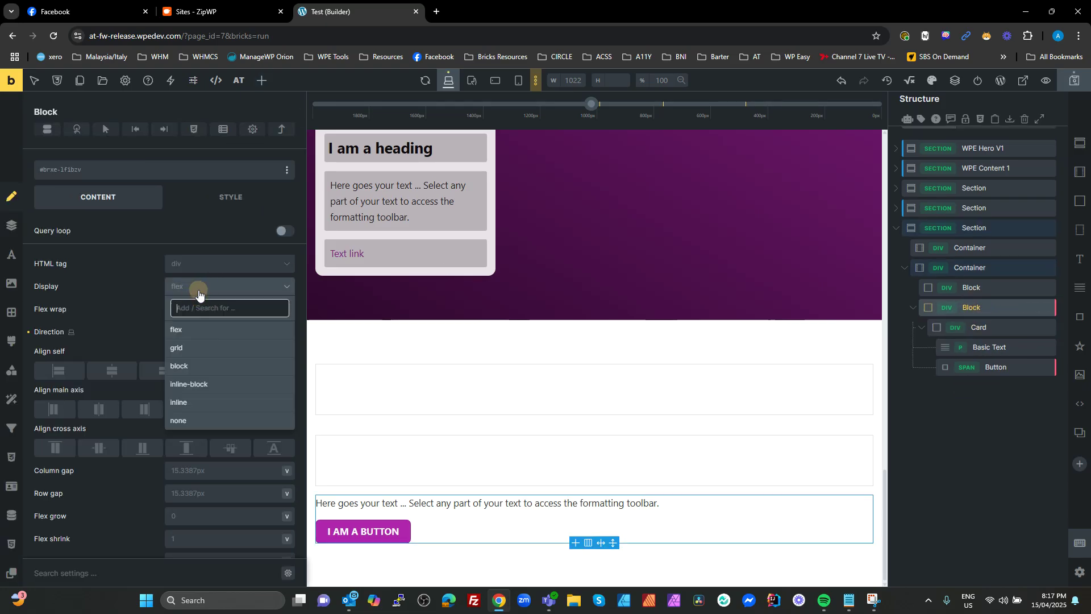
{"action": "left_click", "coordinate": [186, 347]}
{"action": "left_click", "coordinate": [116, 346]}
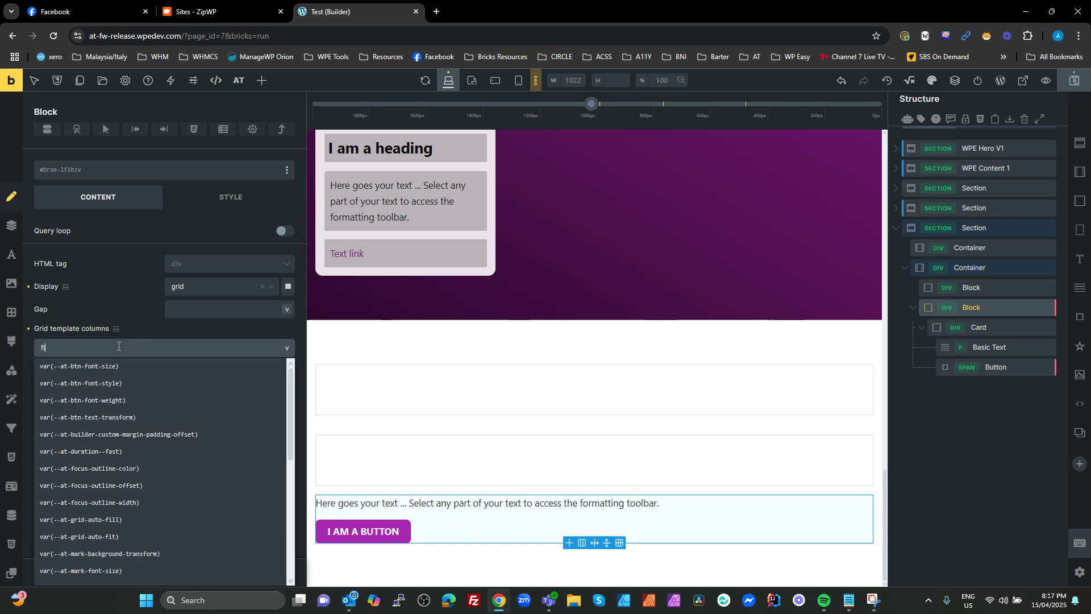
{"action": "type", "text": "fil"}
{"action": "left_click", "coordinate": [126, 366]}
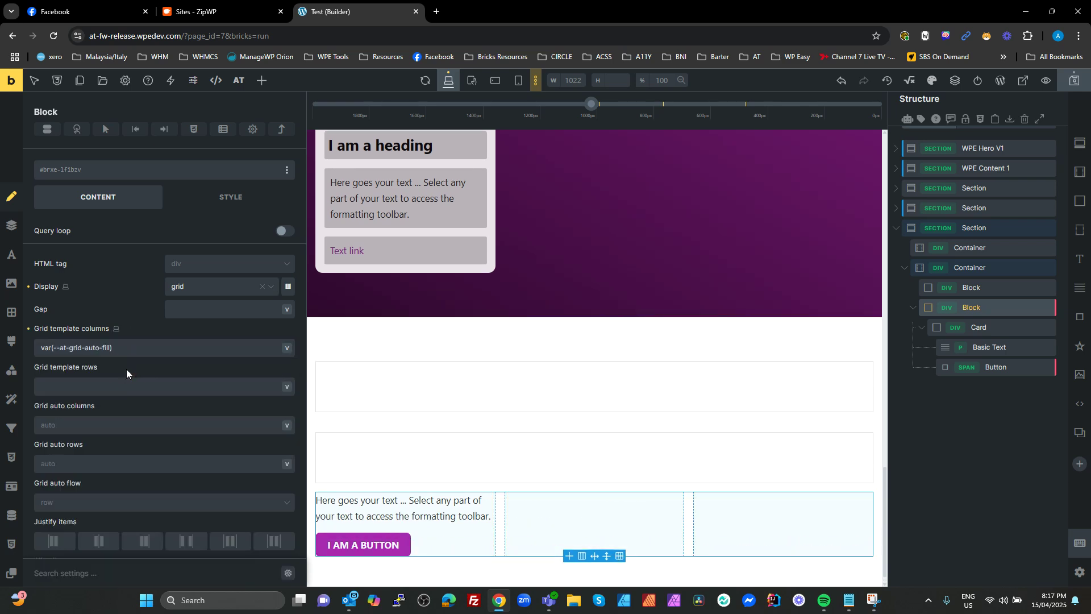
- Duplicate the Card three times to make four Cards in the grid
{"action": "scroll", "coordinate": [552, 497], "scroll_direction": "down", "scroll_amount": 1}
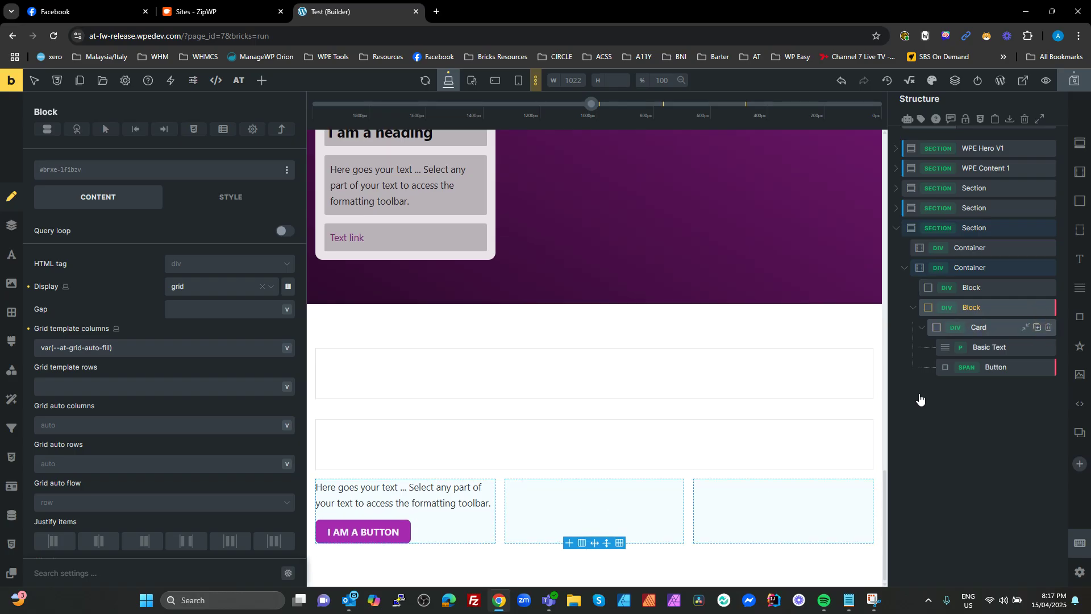
{"action": "key", "text": "ctrl+v"}
{"action": "key", "text": "ctrl+v"}
{"action": "key", "text": "ctrl+v"}
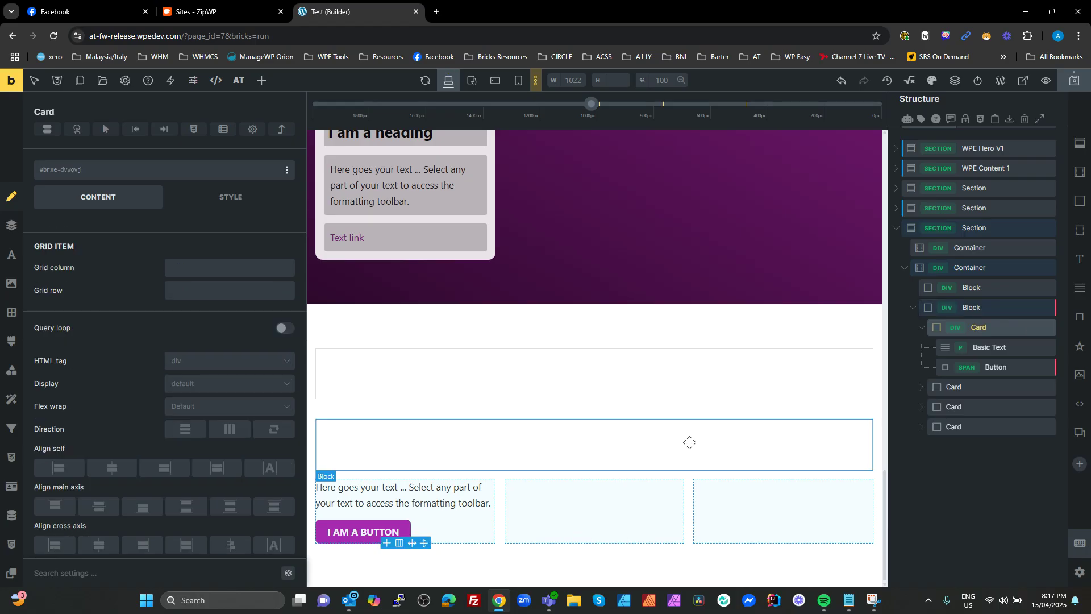
{"action": "scroll", "coordinate": [591, 488], "scroll_direction": "down", "scroll_amount": 1}
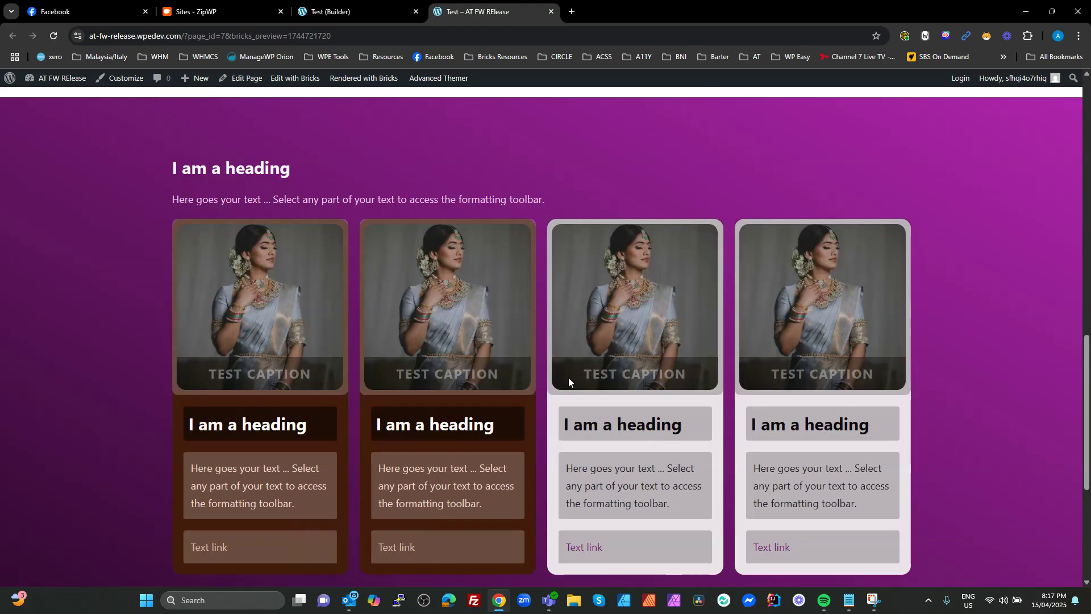
{"action": "scroll", "coordinate": [568, 381], "scroll_direction": "down", "scroll_amount": 5}
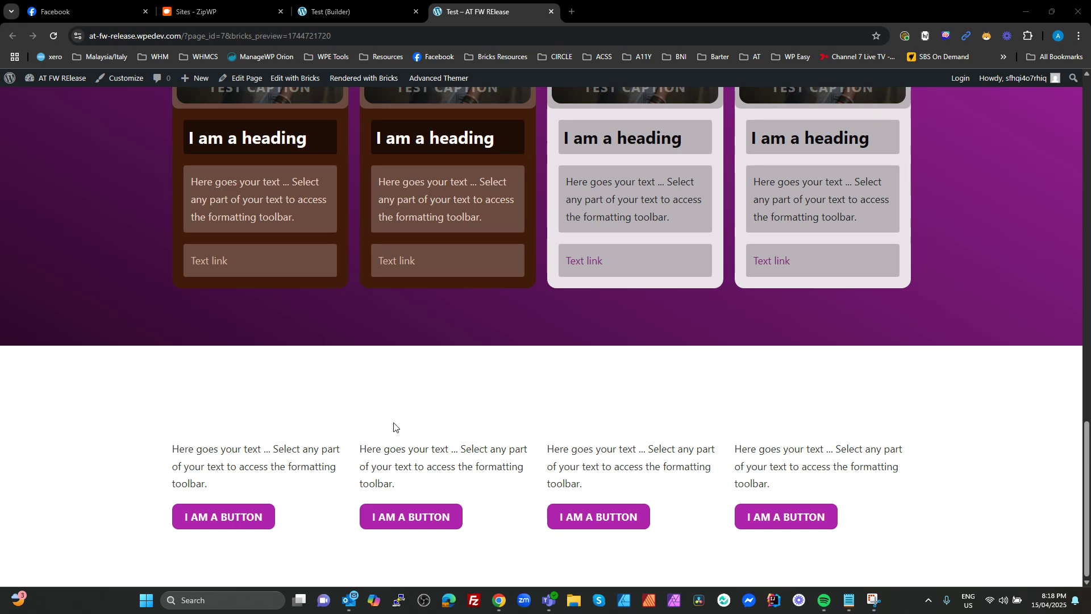
- Scroll the front-end preview down to the row of four text-and-button cards
{"action": "left_click", "coordinate": [546, 391]}
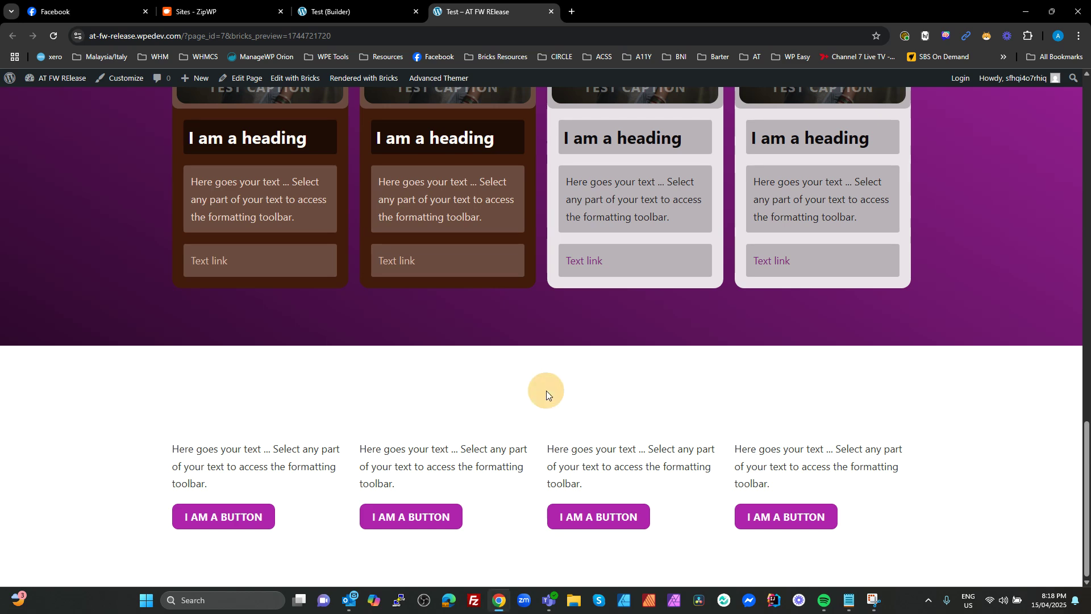
- Enable DevTools device emulation and widen the preview to test the card grid
{"action": "key", "text": "F12"}
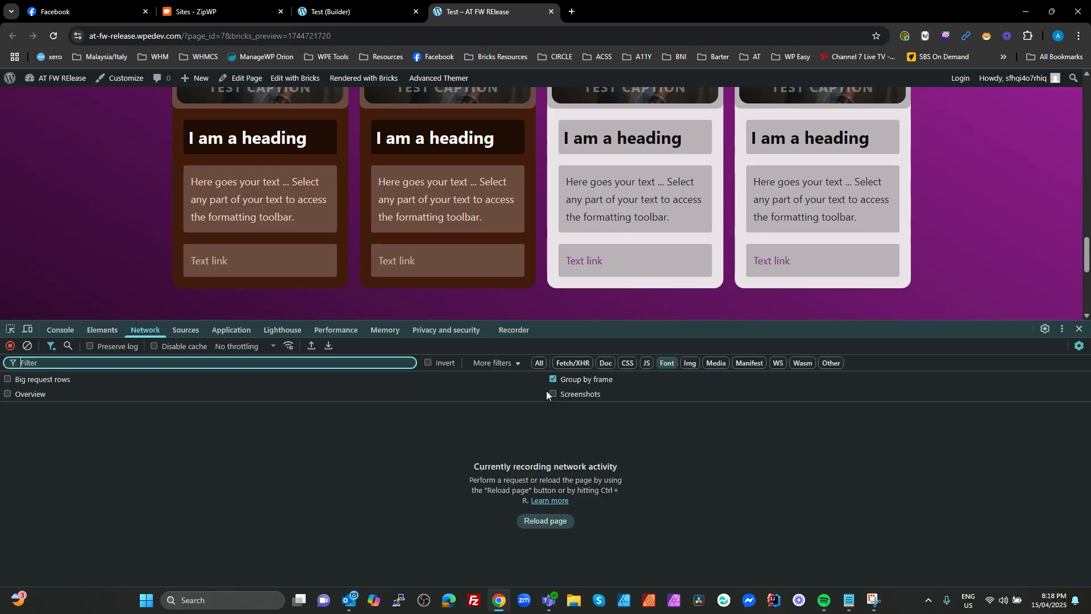
{"action": "scroll", "coordinate": [543, 267], "scroll_direction": "down", "scroll_amount": 5}
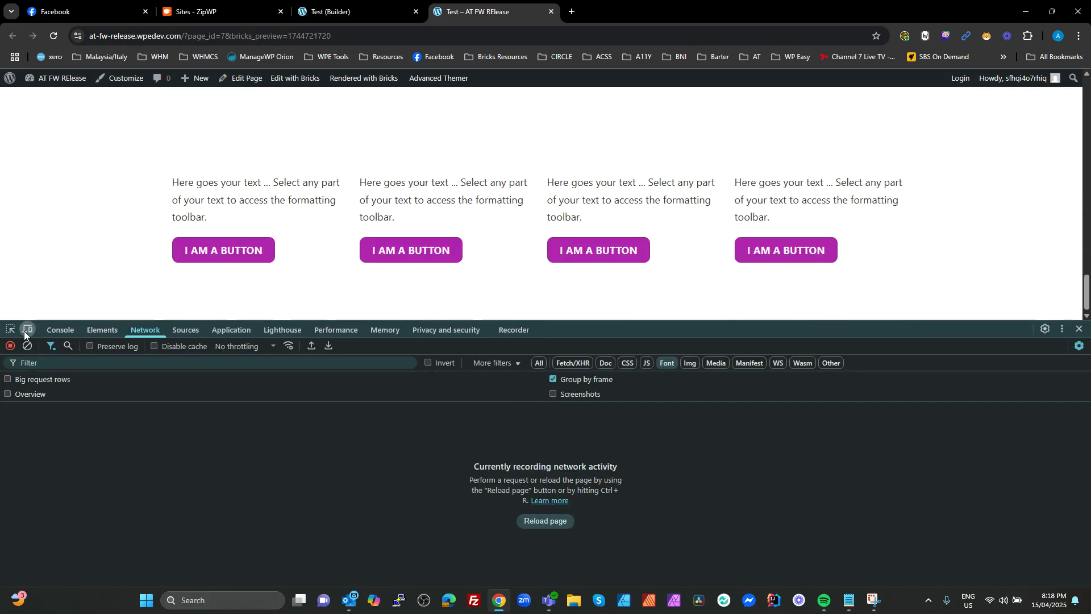
{"action": "left_click", "coordinate": [26, 330]}
{"action": "left_click_drag", "start_coordinate": [711, 215], "coordinate": [908, 219]}
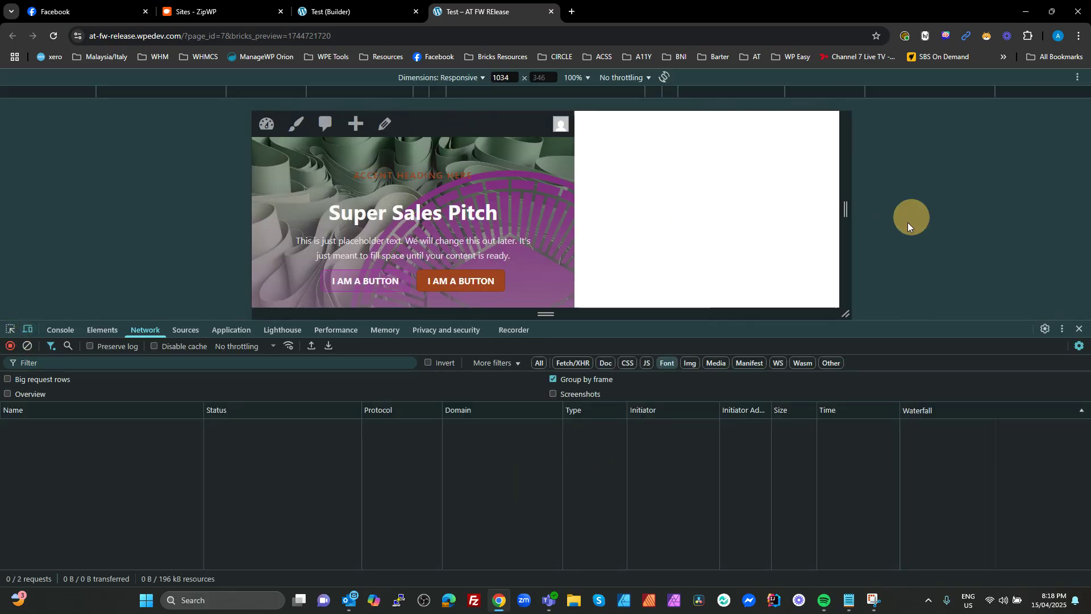
{"action": "scroll", "coordinate": [673, 229], "scroll_direction": "down", "scroll_amount": 5}
{"action": "scroll", "coordinate": [673, 229], "scroll_direction": "down", "scroll_amount": 10}
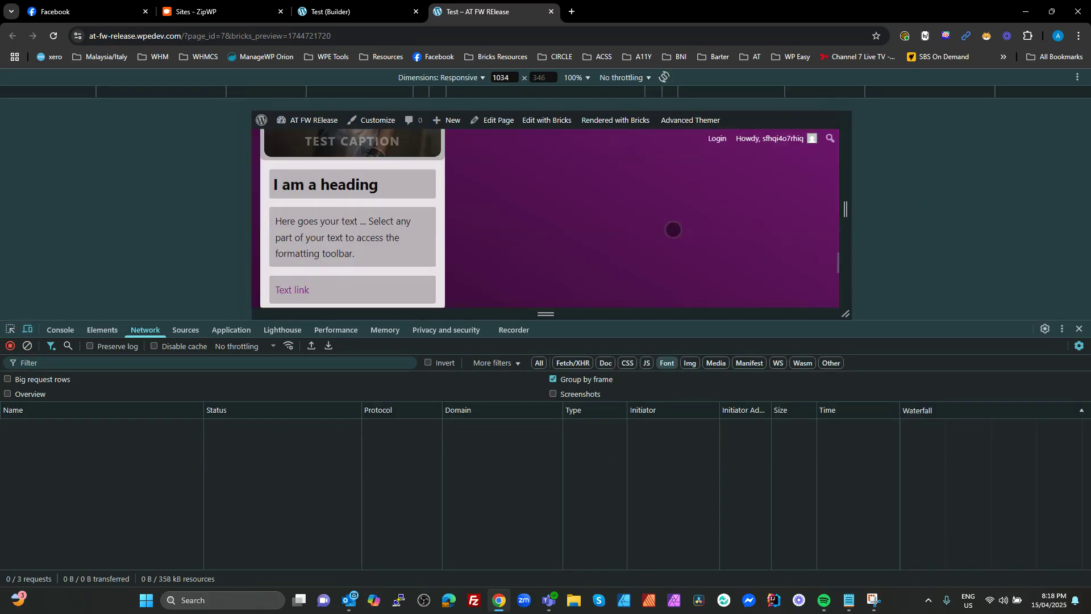
{"action": "scroll", "coordinate": [673, 229], "scroll_direction": "up", "scroll_amount": 1}
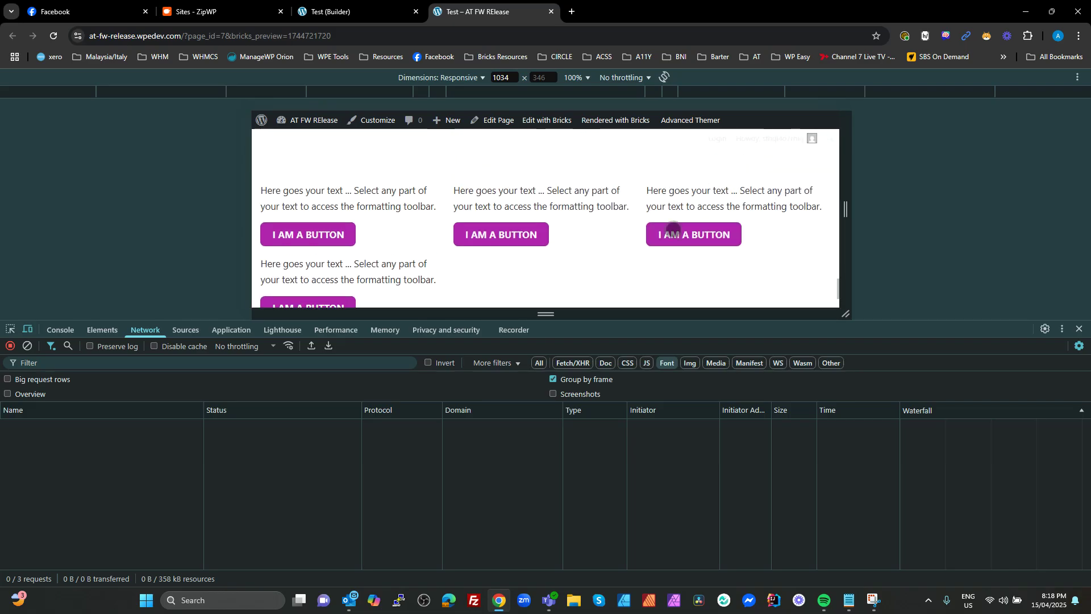
- Narrow the preview to 540 px so the cards stack, then turn off device emulation
{"action": "left_click_drag", "start_coordinate": [846, 209], "coordinate": [662, 214]}
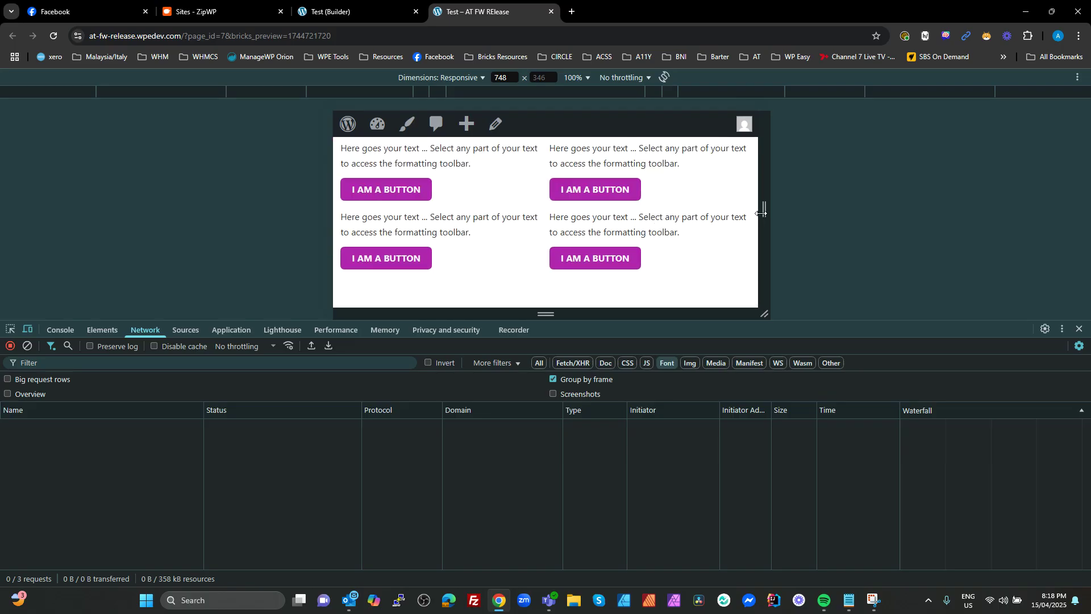
{"action": "left_click_drag", "start_coordinate": [764, 209], "coordinate": [707, 212]}
{"action": "scroll", "coordinate": [625, 227], "scroll_direction": "down", "scroll_amount": 10}
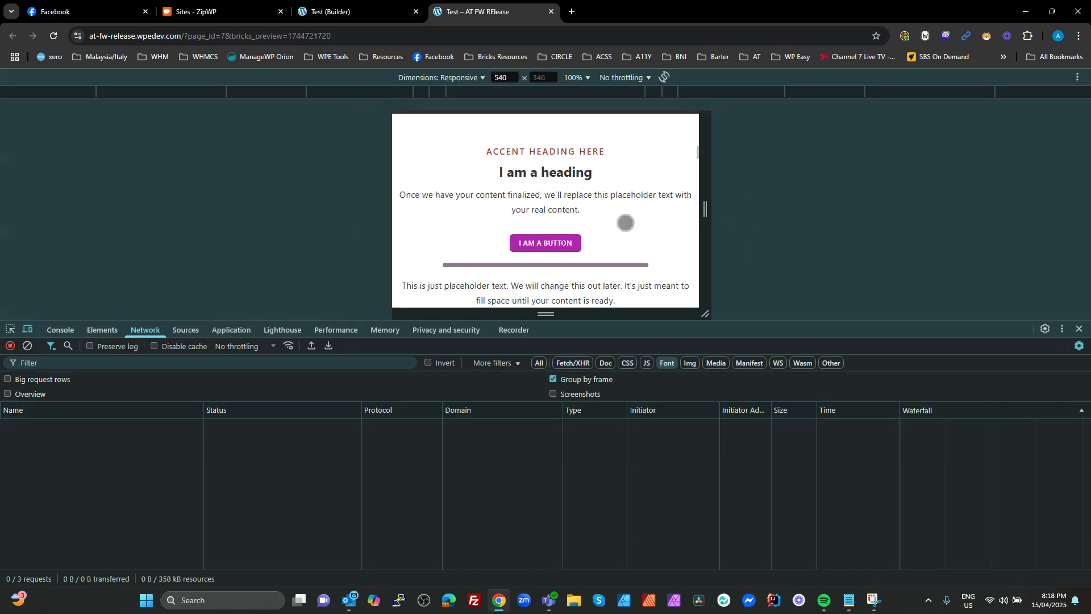
{"action": "scroll", "coordinate": [629, 240], "scroll_direction": "down", "scroll_amount": 5}
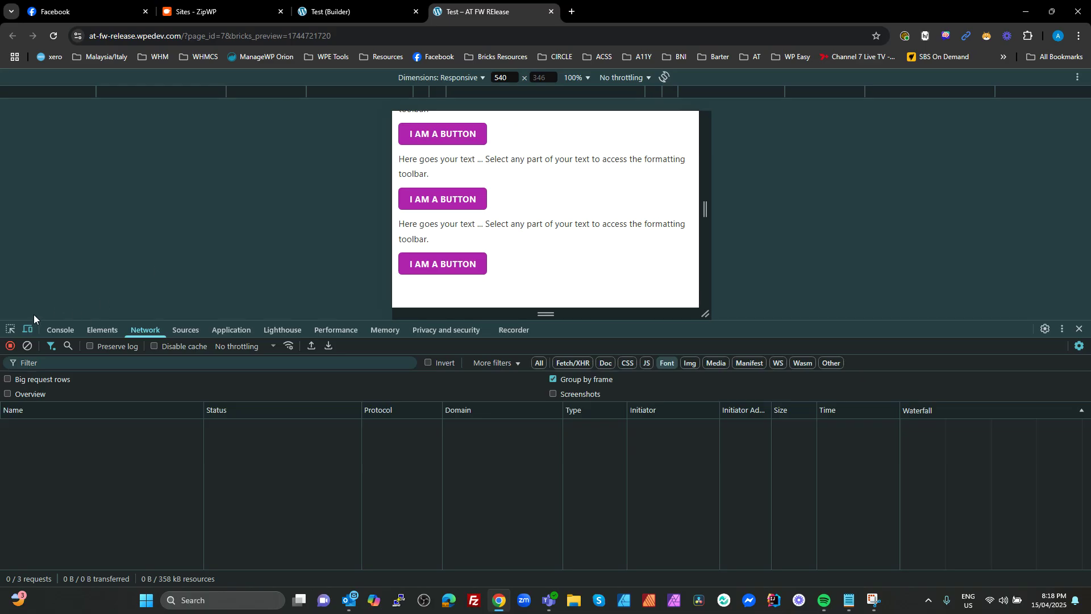
{"action": "left_click", "coordinate": [28, 328]}
- In the builder, review button rules in globals--v1.0.css under Advanced CSS, then close it
{"action": "left_click", "coordinate": [318, 11]}
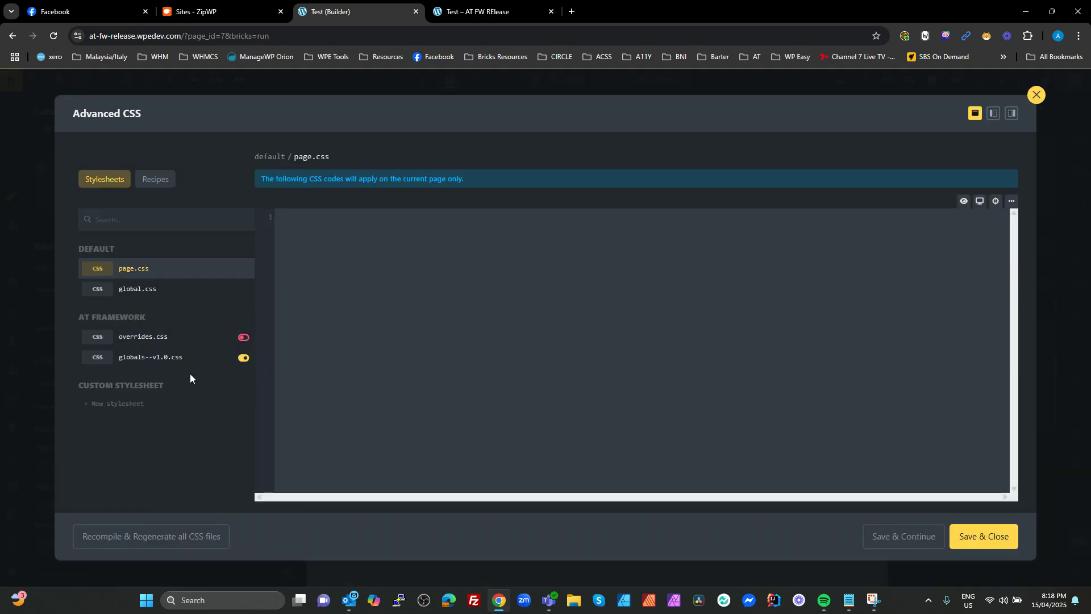
{"action": "left_click", "coordinate": [247, 367]}
{"action": "scroll", "coordinate": [454, 418], "scroll_direction": "down", "scroll_amount": 14}
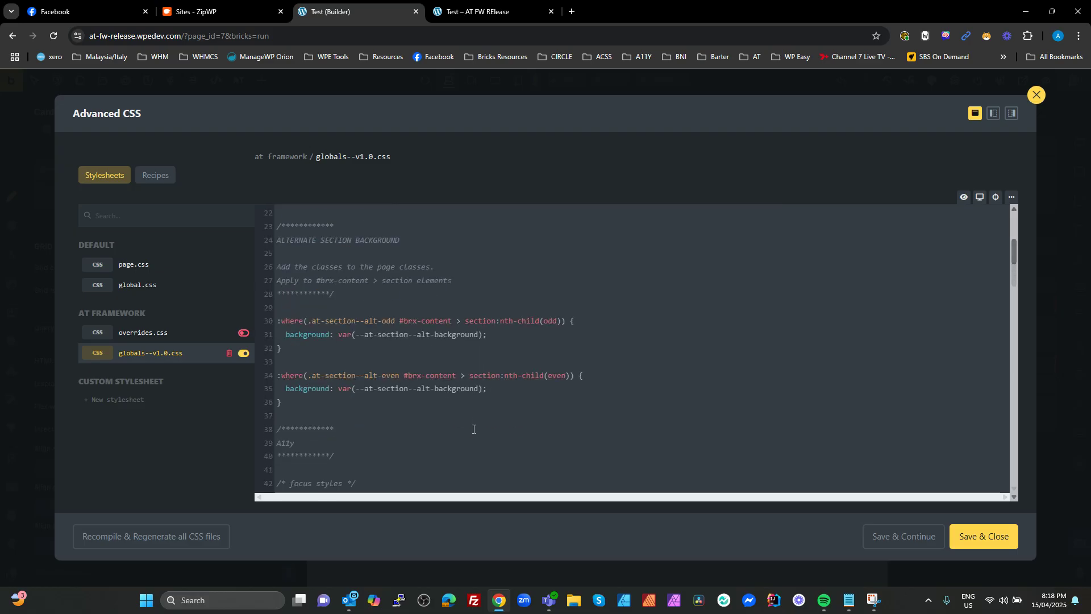
{"action": "scroll", "coordinate": [473, 430], "scroll_direction": "down", "scroll_amount": 14}
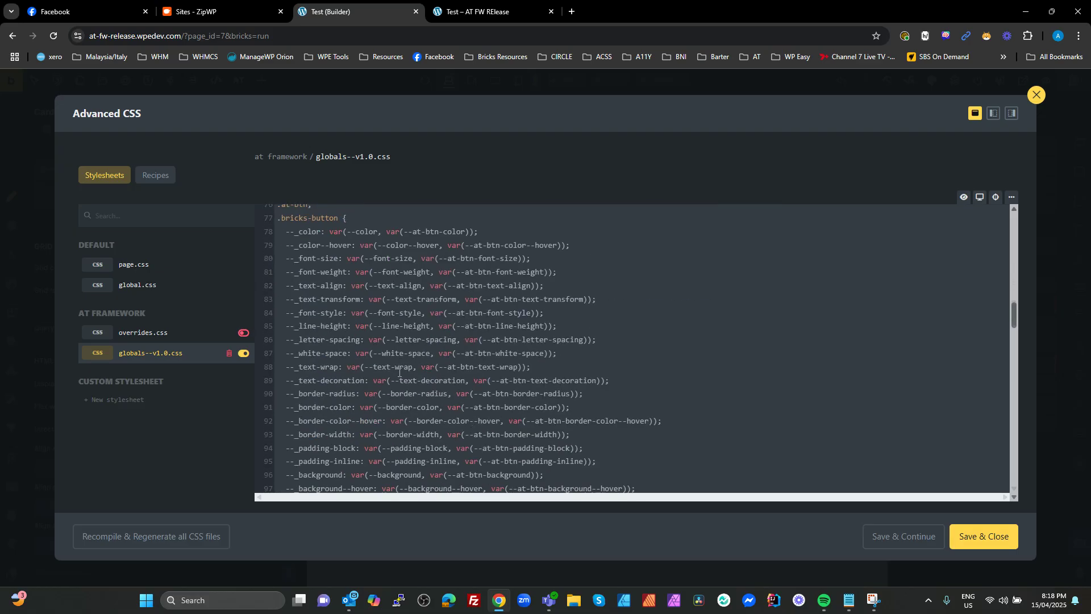
{"action": "scroll", "coordinate": [403, 385], "scroll_direction": "down", "scroll_amount": 6}
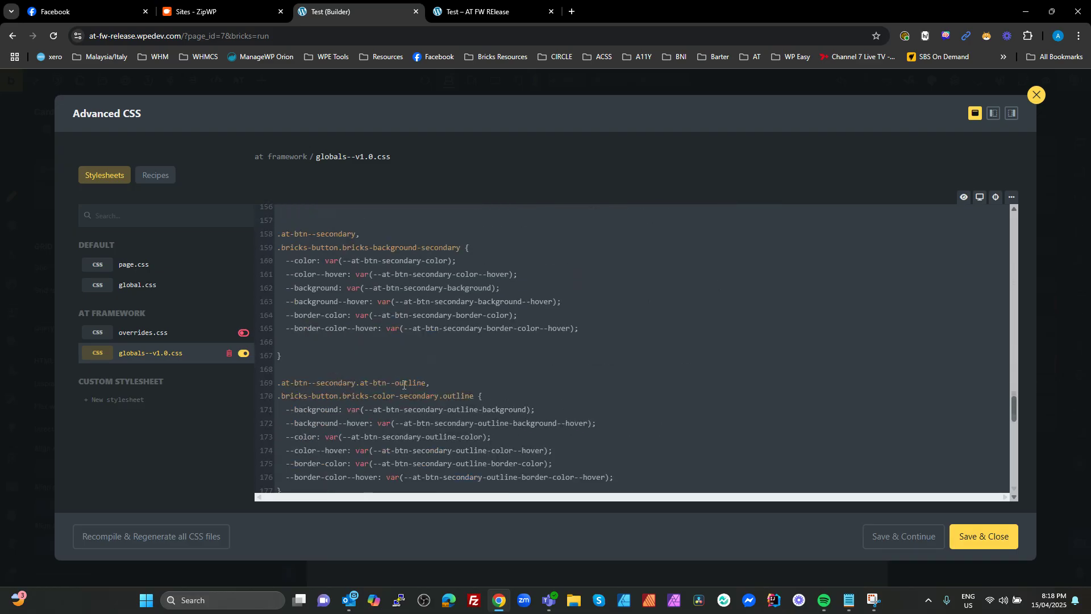
{"action": "scroll", "coordinate": [403, 385], "scroll_direction": "up", "scroll_amount": 11}
{"action": "scroll", "coordinate": [404, 386], "scroll_direction": "down", "scroll_amount": 5}
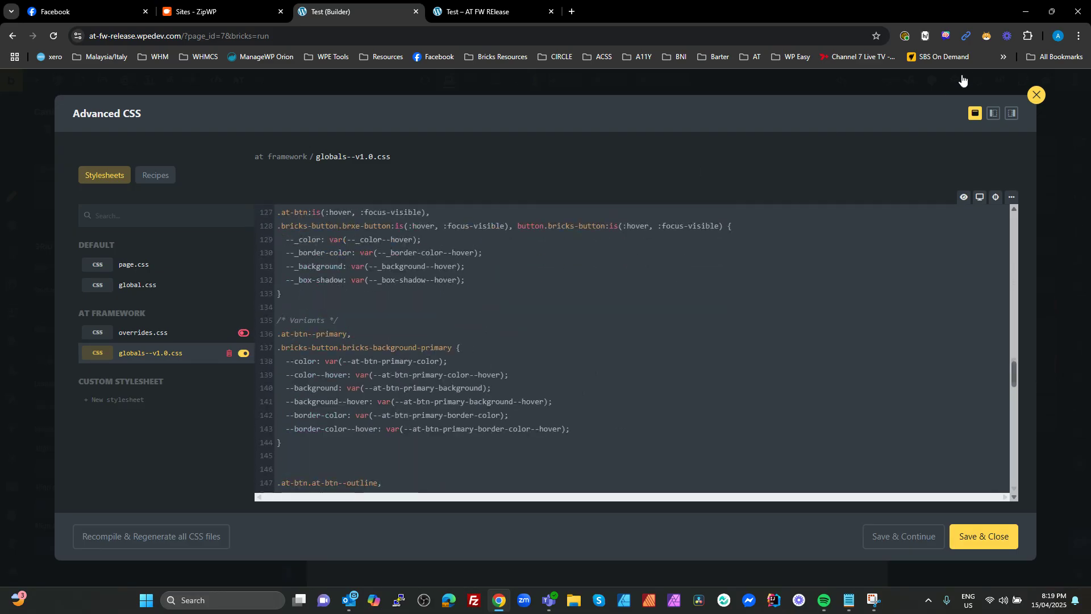
{"action": "left_click", "coordinate": [1036, 95]}
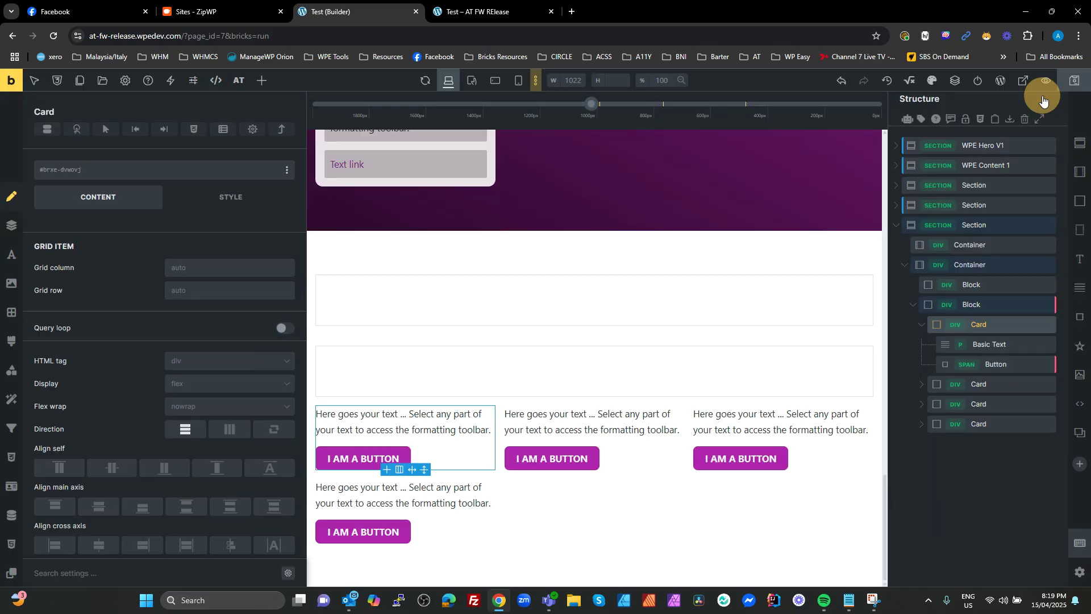
- Add an empty block inside the first card and select that card's button
{"action": "left_click", "coordinate": [386, 469]}
{"action": "left_click", "coordinate": [382, 459]}
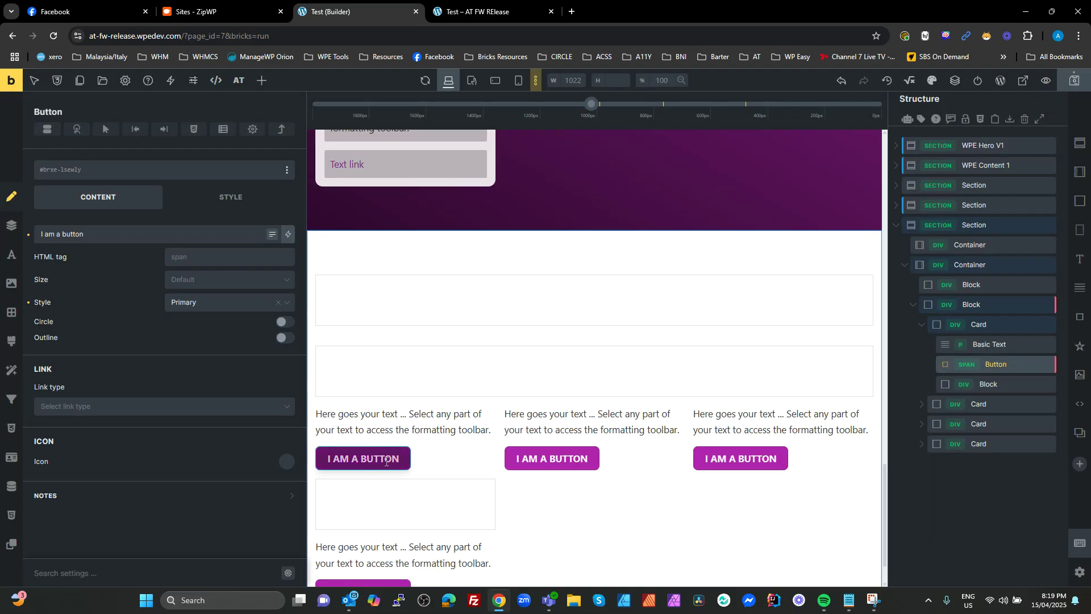
{"action": "double_click", "coordinate": [390, 458]}
- Give the first button the Secondary style and Small size, with Outline and Circle switched on
{"action": "left_click", "coordinate": [219, 303]}
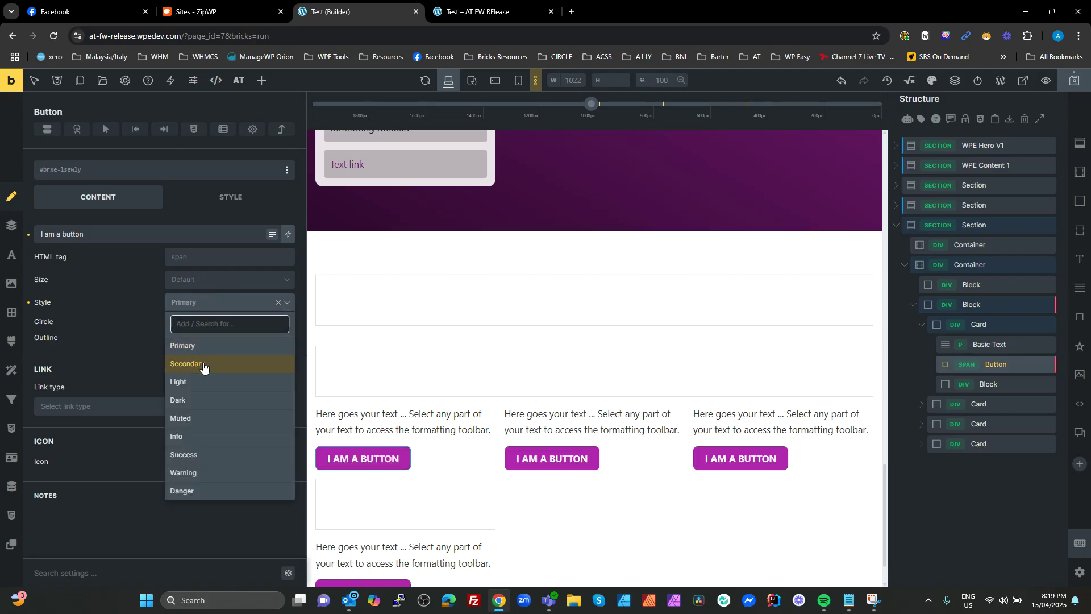
{"action": "left_click", "coordinate": [203, 366]}
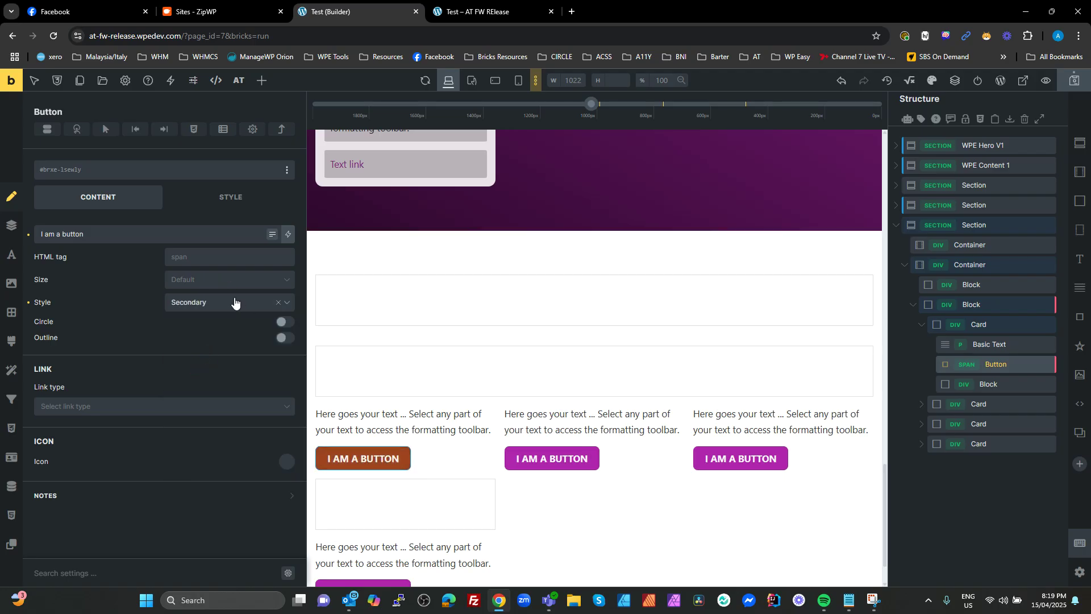
{"action": "left_click", "coordinate": [214, 280]}
{"action": "left_click", "coordinate": [182, 318]}
{"action": "left_click", "coordinate": [283, 338]}
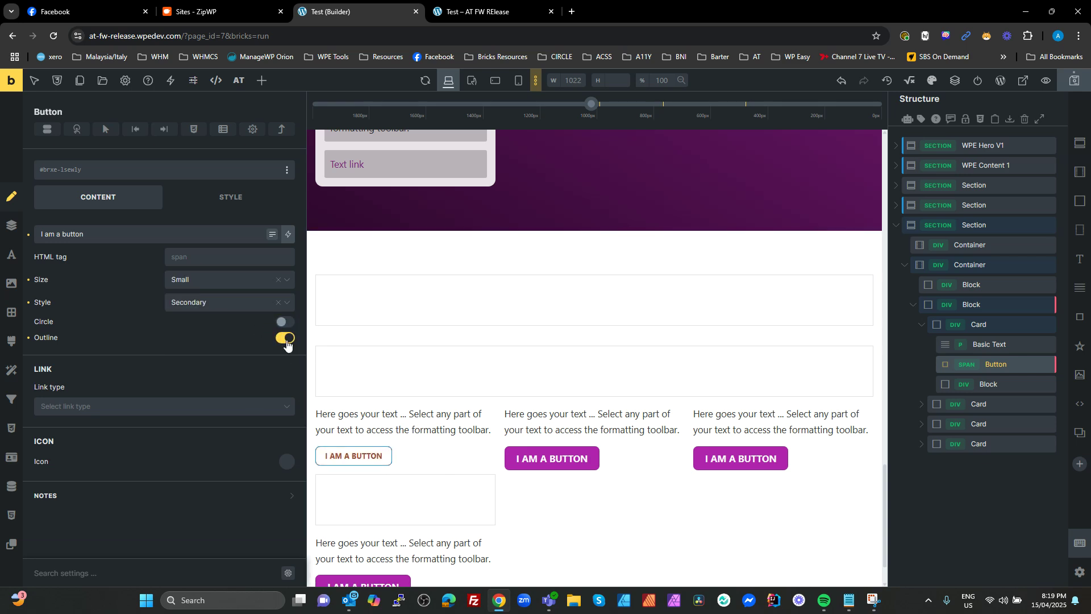
{"action": "left_click", "coordinate": [282, 321]}
- Place a Form element, found by searching 'for', into the middle card
{"action": "left_click", "coordinate": [638, 489]}
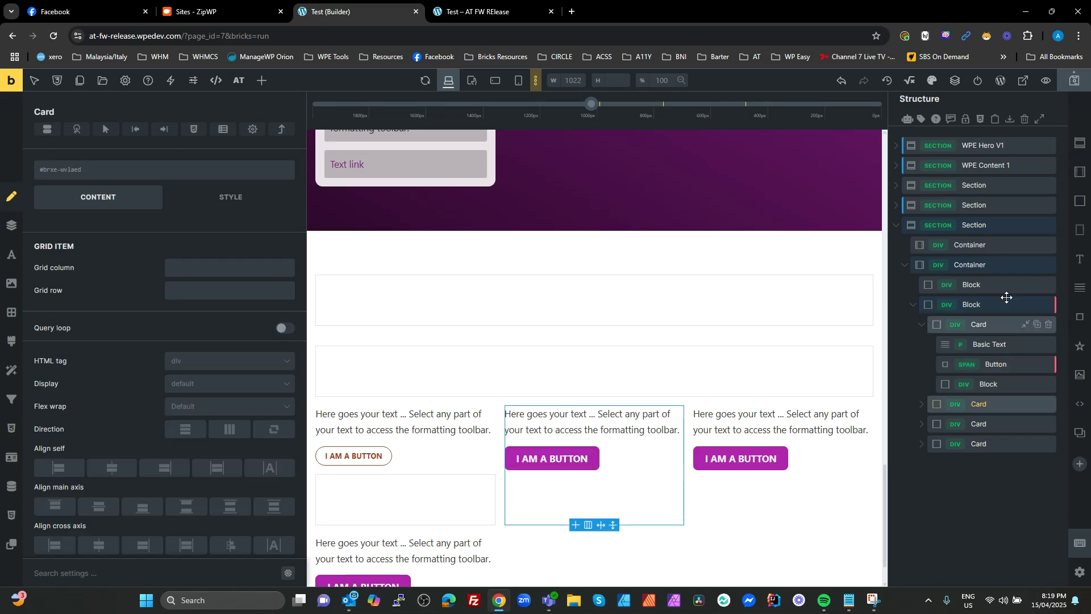
{"action": "left_click", "coordinate": [269, 84]}
{"action": "type", "text": "form"}
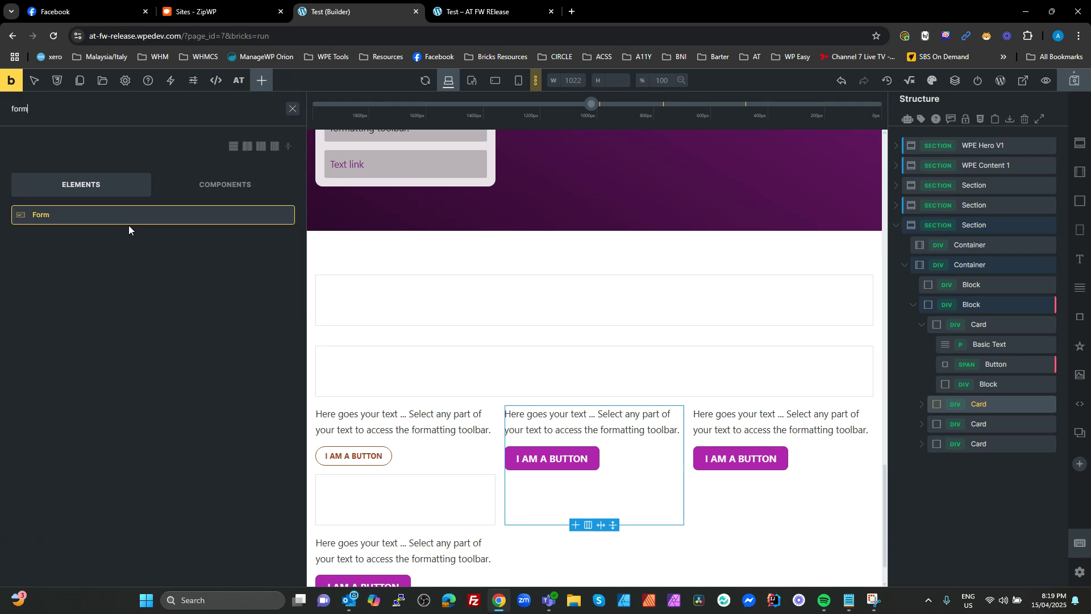
{"action": "left_click_drag", "start_coordinate": [125, 222], "coordinate": [640, 402]}
- Set the form's submit button to the Dark style and Small size
{"action": "scroll", "coordinate": [641, 408], "scroll_direction": "down", "scroll_amount": 3}
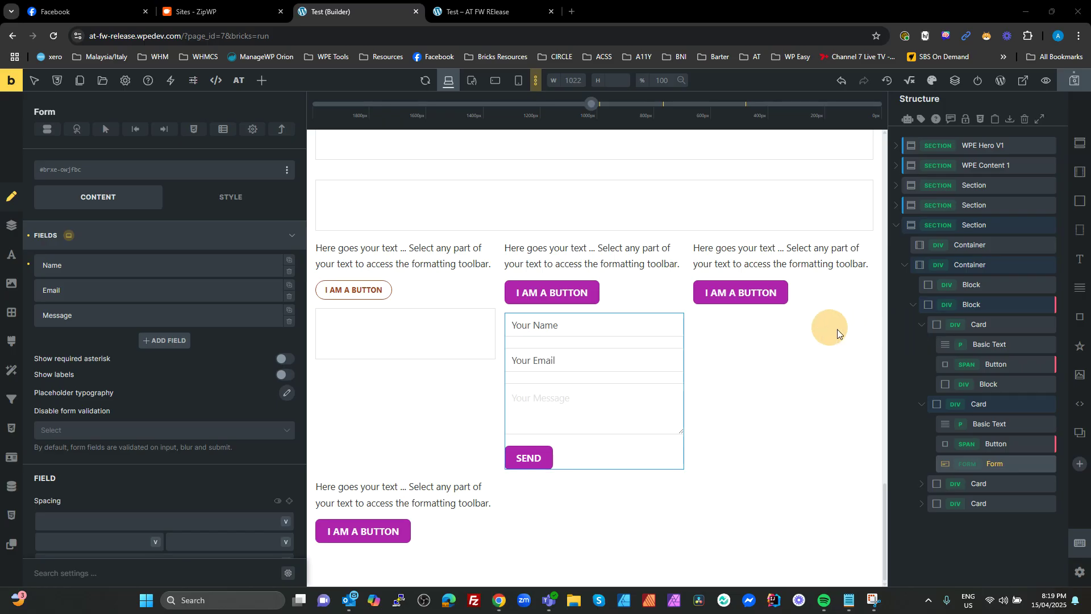
{"action": "left_click", "coordinate": [126, 238]}
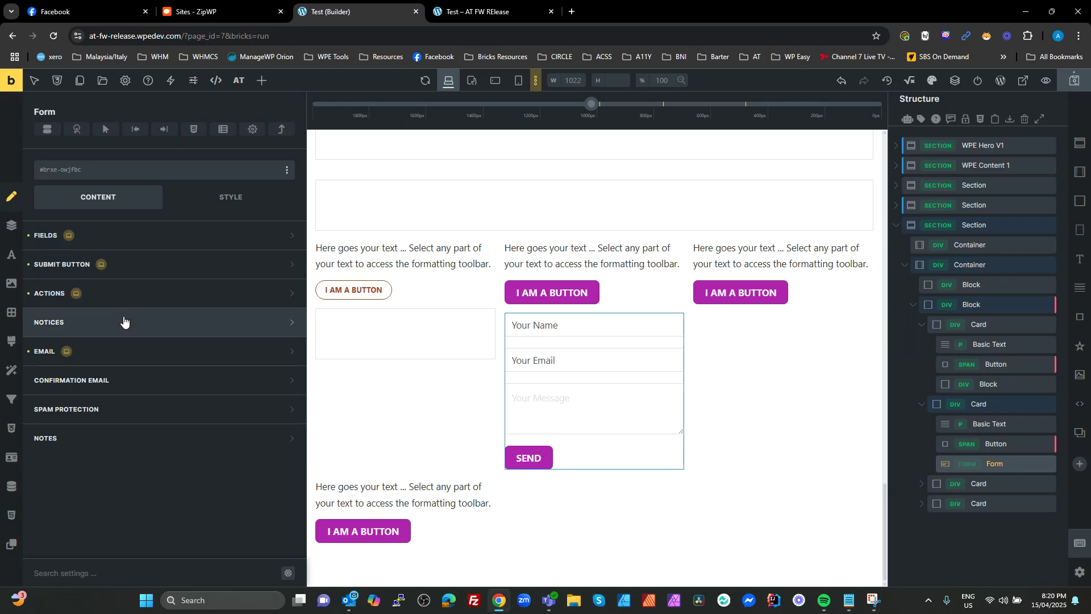
{"action": "left_click", "coordinate": [128, 265]}
{"action": "left_click", "coordinate": [197, 338]}
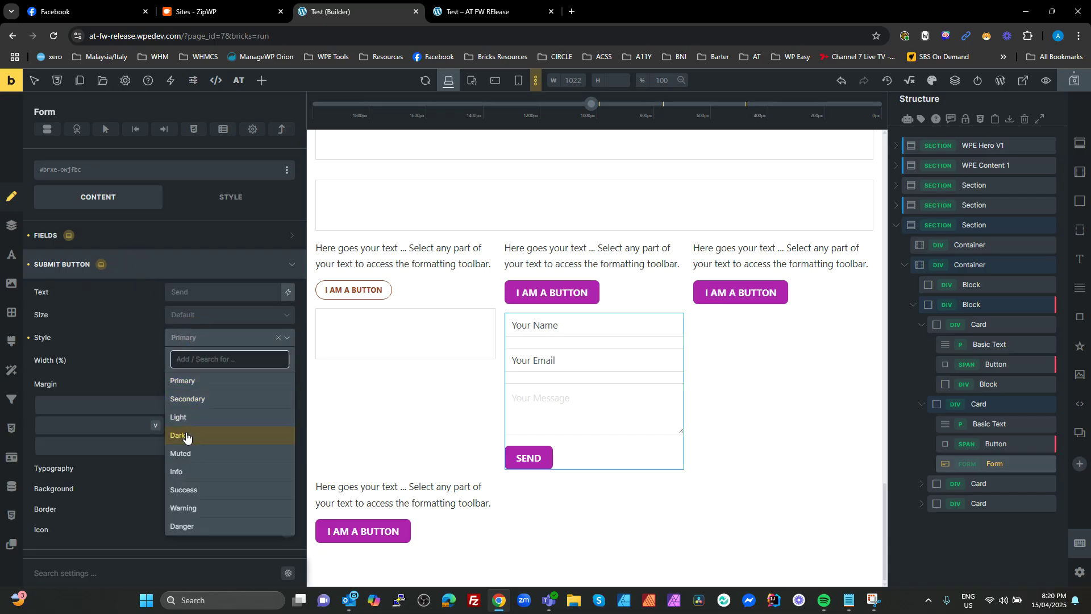
{"action": "left_click", "coordinate": [187, 436]}
{"action": "left_click", "coordinate": [194, 315]}
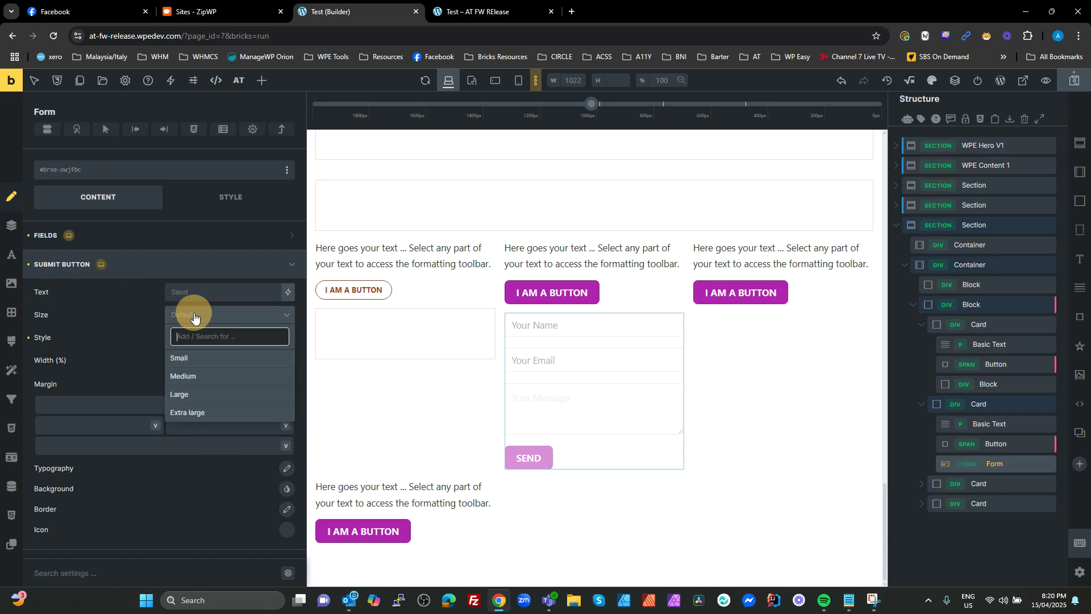
{"action": "left_click", "coordinate": [184, 358]}
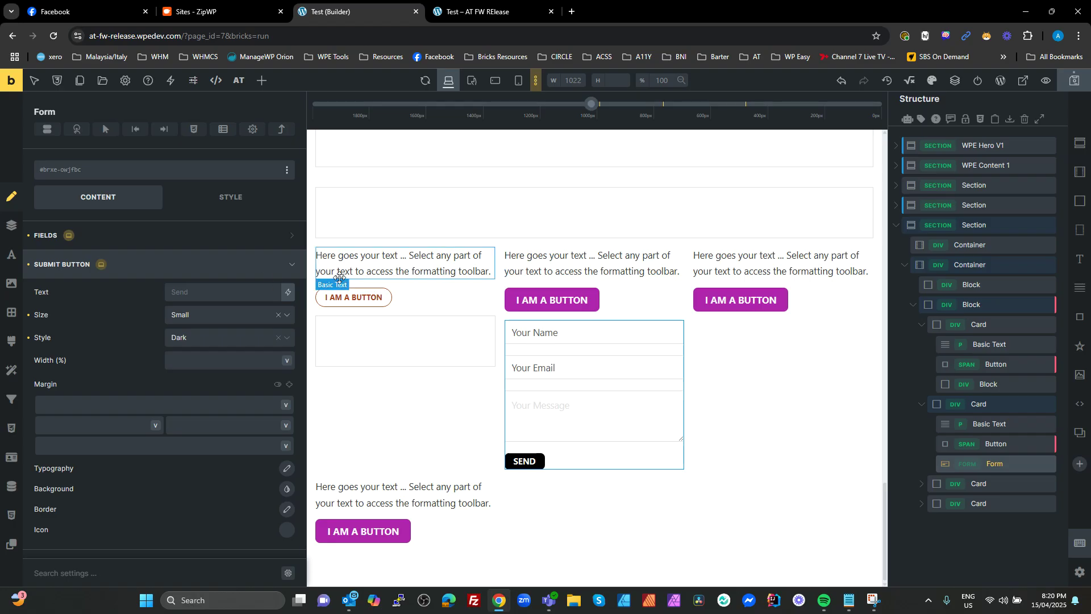
- Scroll the canvas back to the top and show the AT Framework style under Theme Styles
{"action": "scroll", "coordinate": [599, 284], "scroll_direction": "up", "scroll_amount": 10}
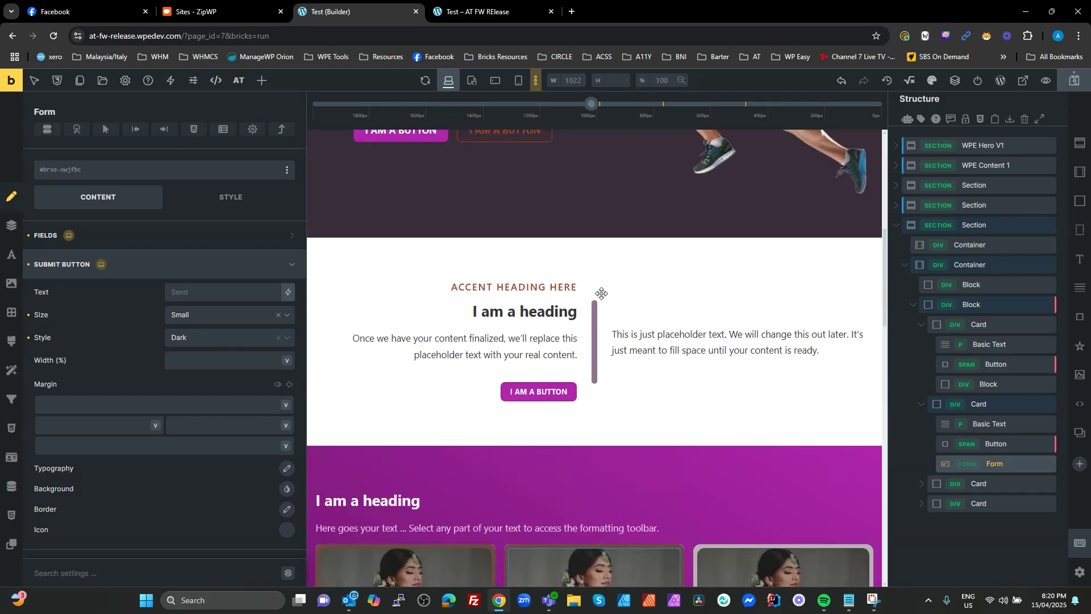
{"action": "scroll", "coordinate": [602, 293], "scroll_direction": "up", "scroll_amount": 7}
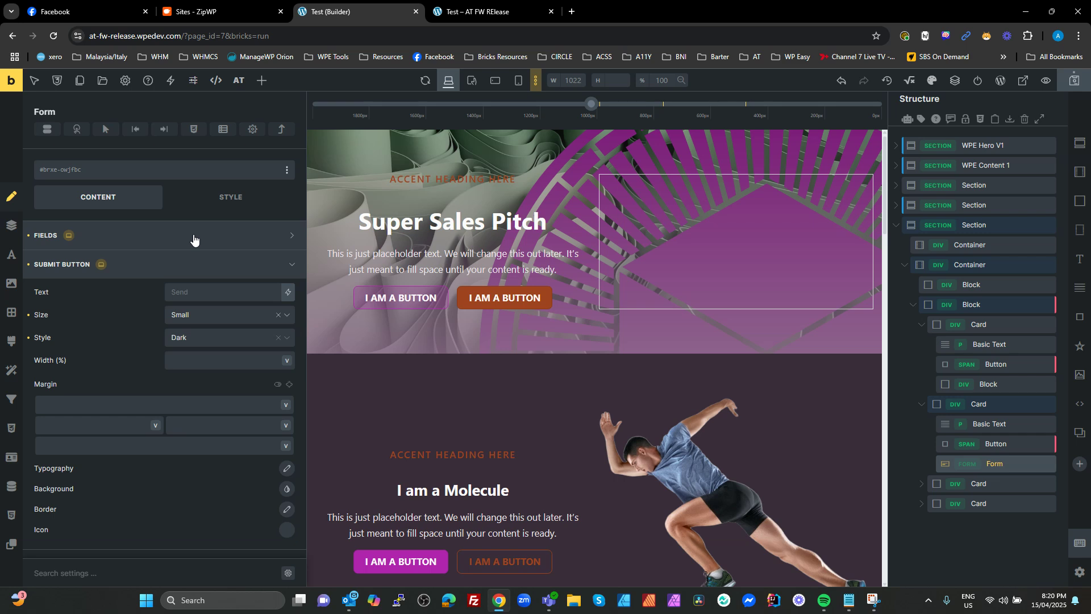
{"action": "left_click", "coordinate": [126, 80]}
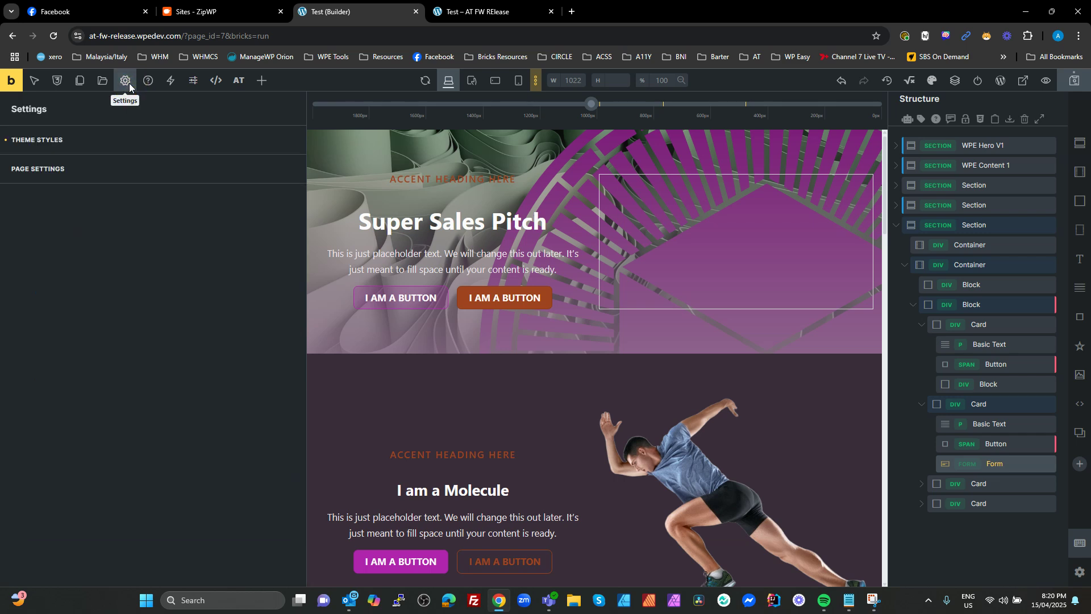
{"action": "left_click", "coordinate": [75, 142]}
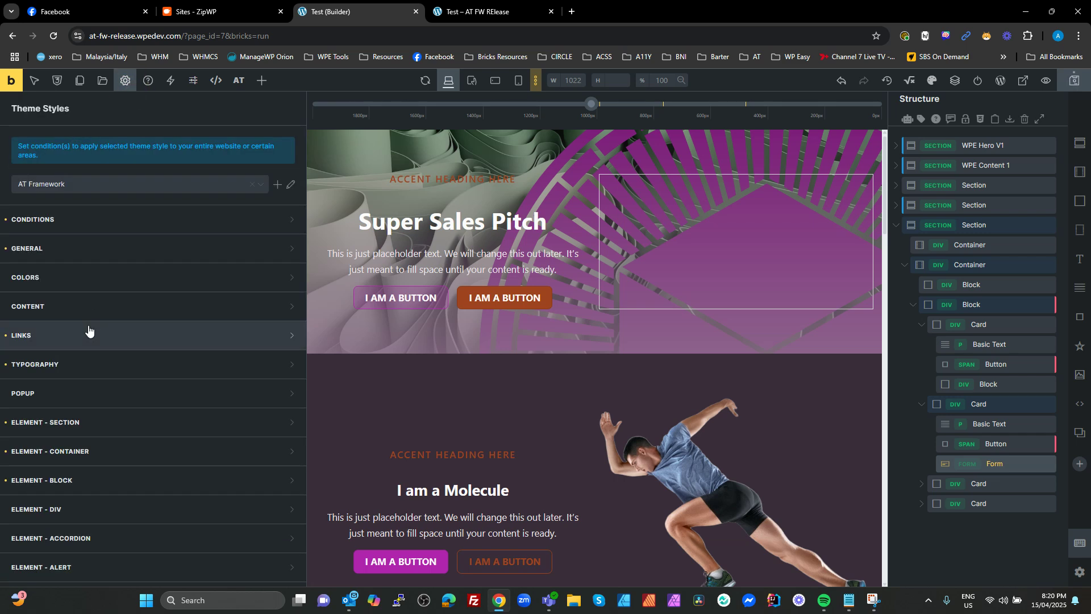